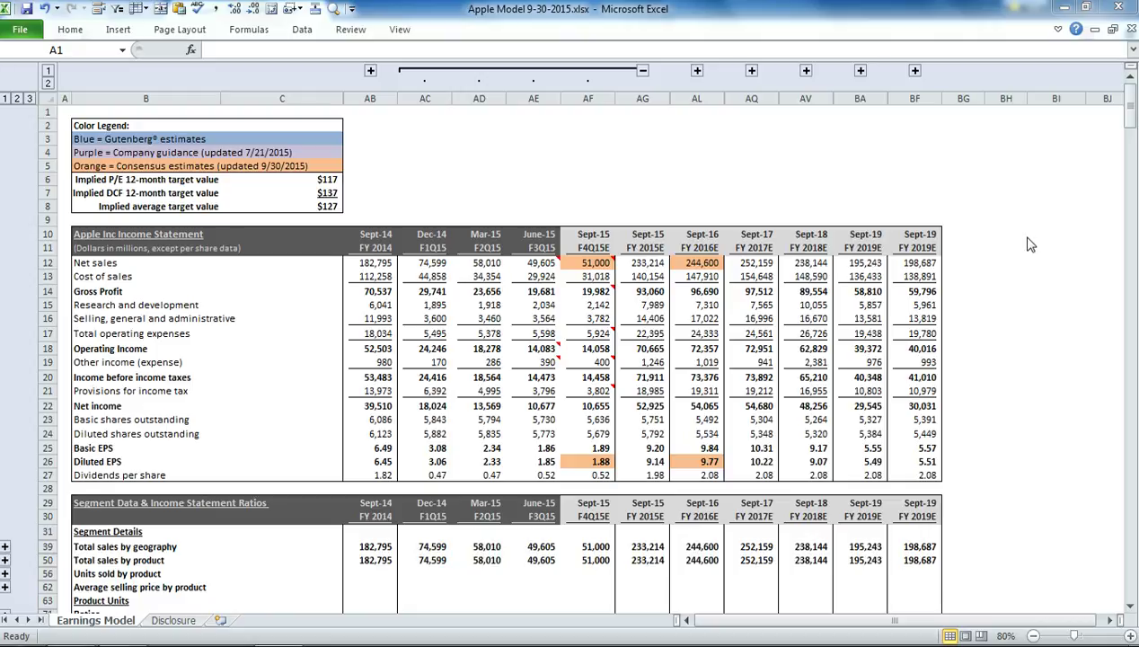
Step: Point out the colour legend entries and the implied P/E and DCF target value formulas
{"action": "left_click_drag", "start_coordinate": [47, 125], "coordinate": [54, 160]}
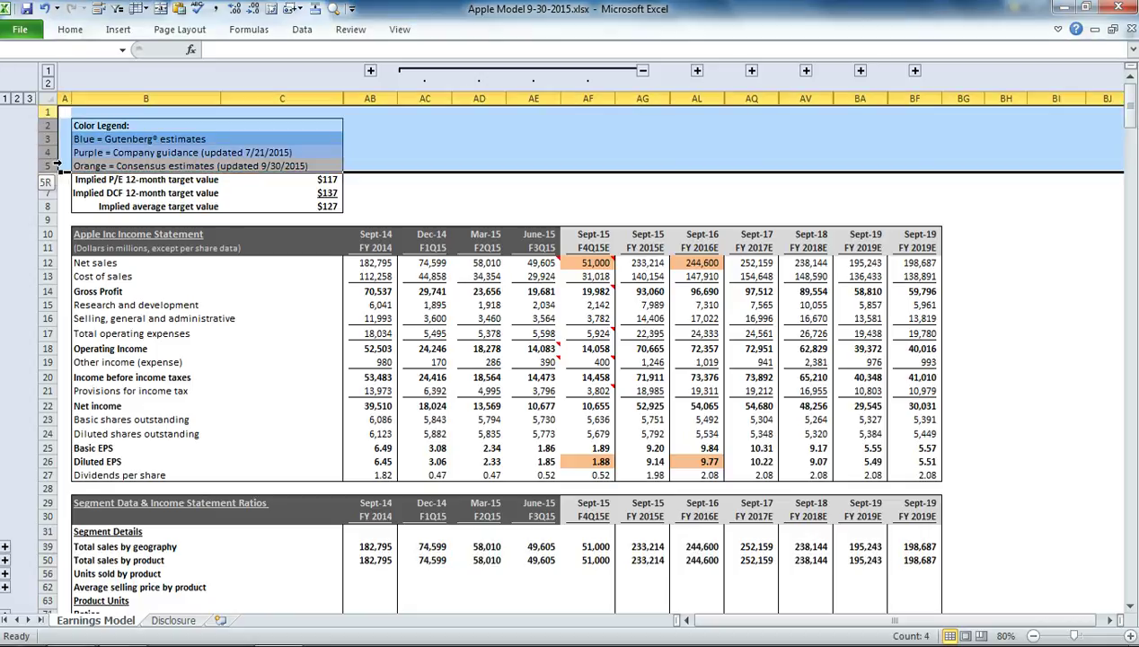
{"action": "left_click", "coordinate": [144, 143]}
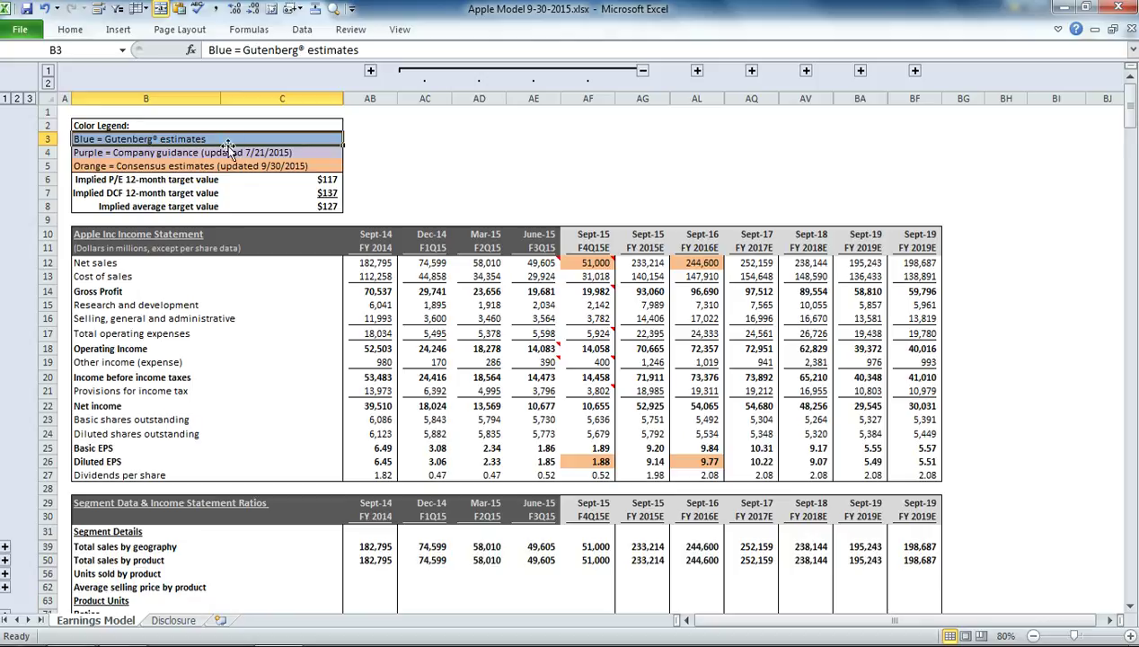
{"action": "left_click", "coordinate": [223, 153]}
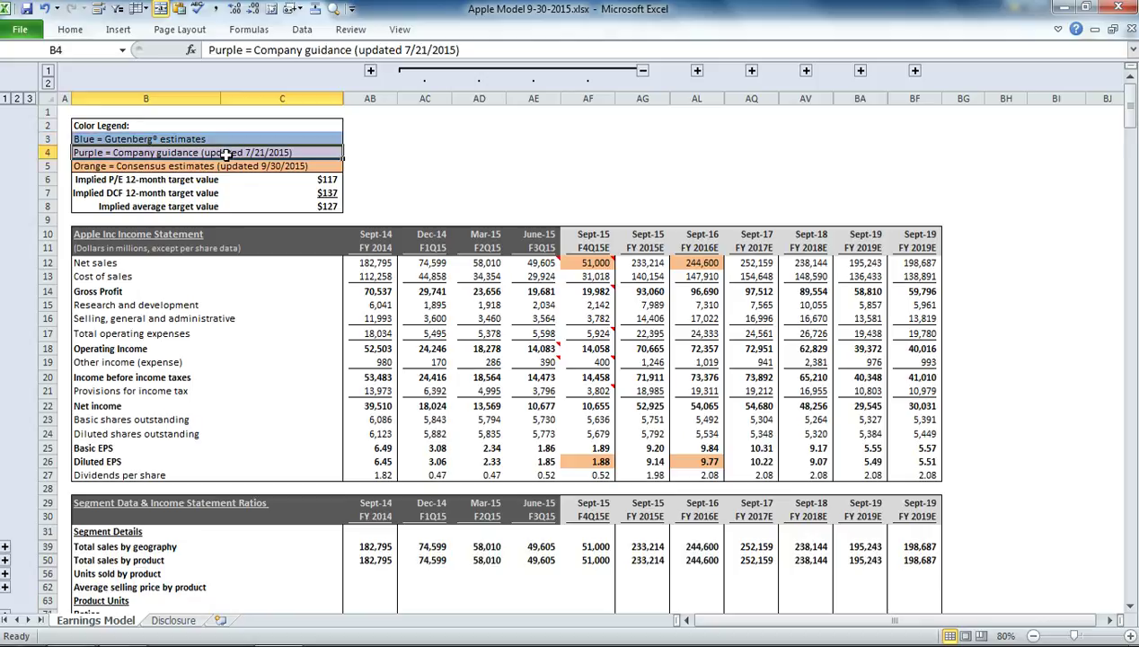
{"action": "left_click", "coordinate": [289, 165]}
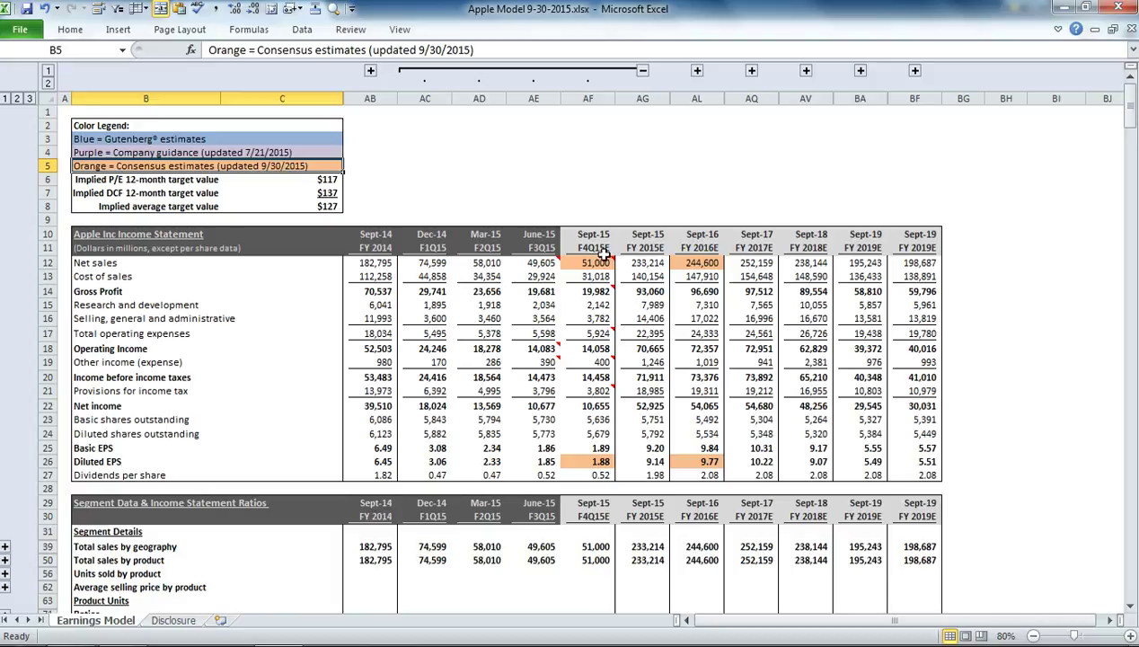
{"action": "left_click", "coordinate": [298, 180]}
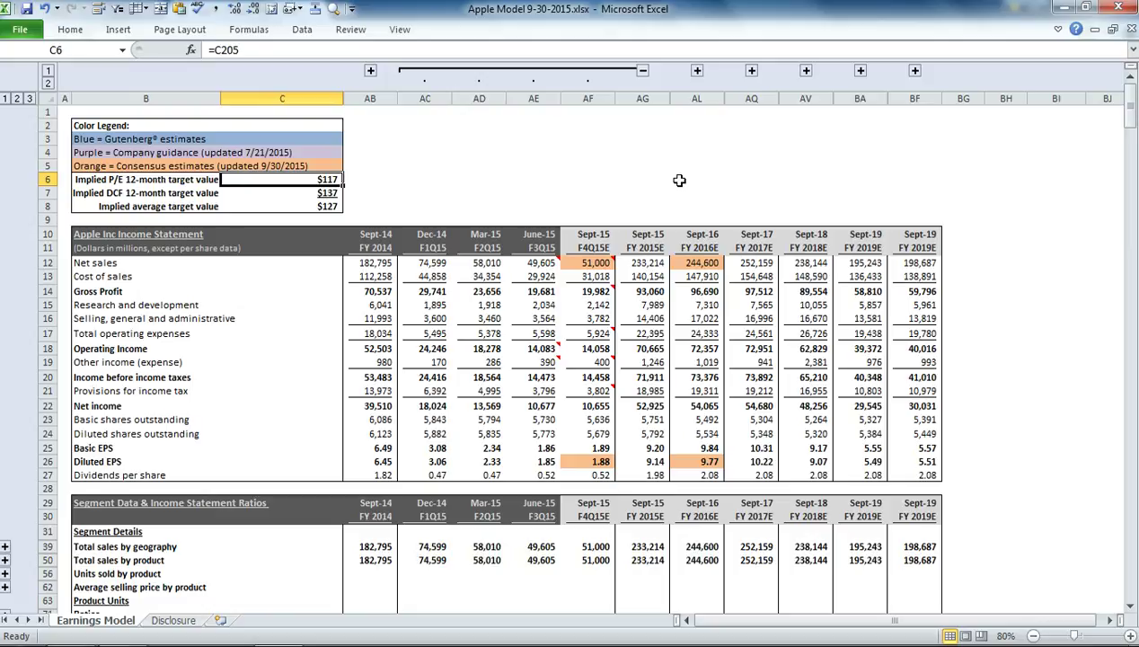
{"action": "key", "text": "Down"}
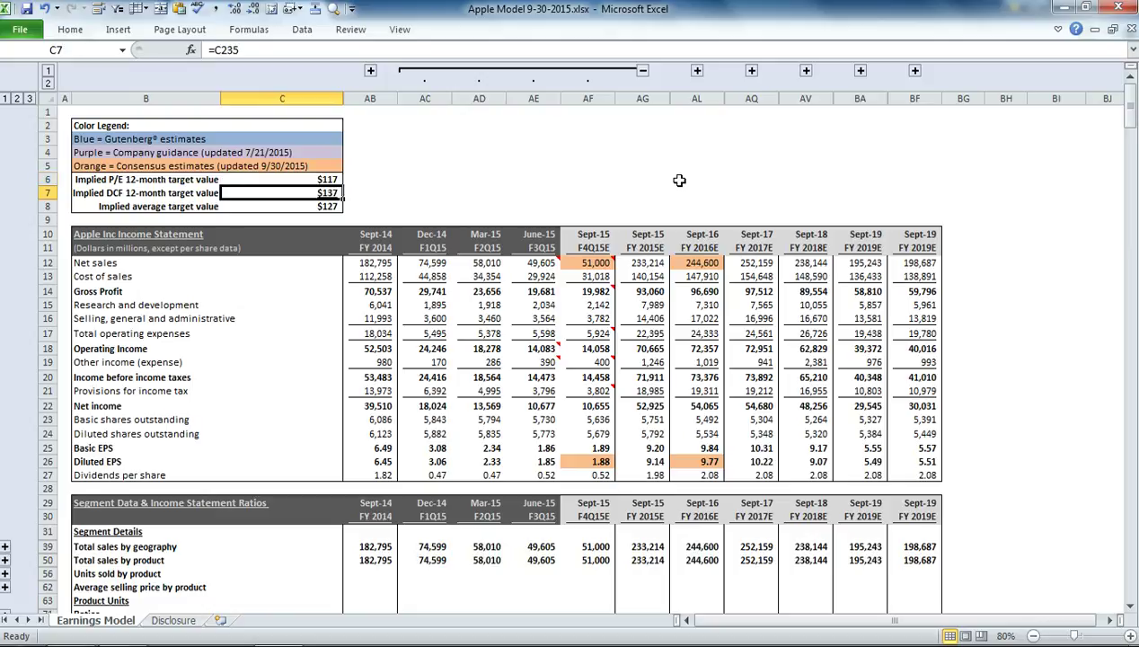
Step: Select the income statement, segment data and ratios blocks, plus the balance sheet and cash flow headings
{"action": "left_click", "coordinate": [42, 234]}
{"action": "left_click_drag", "start_coordinate": [42, 241], "coordinate": [41, 474]}
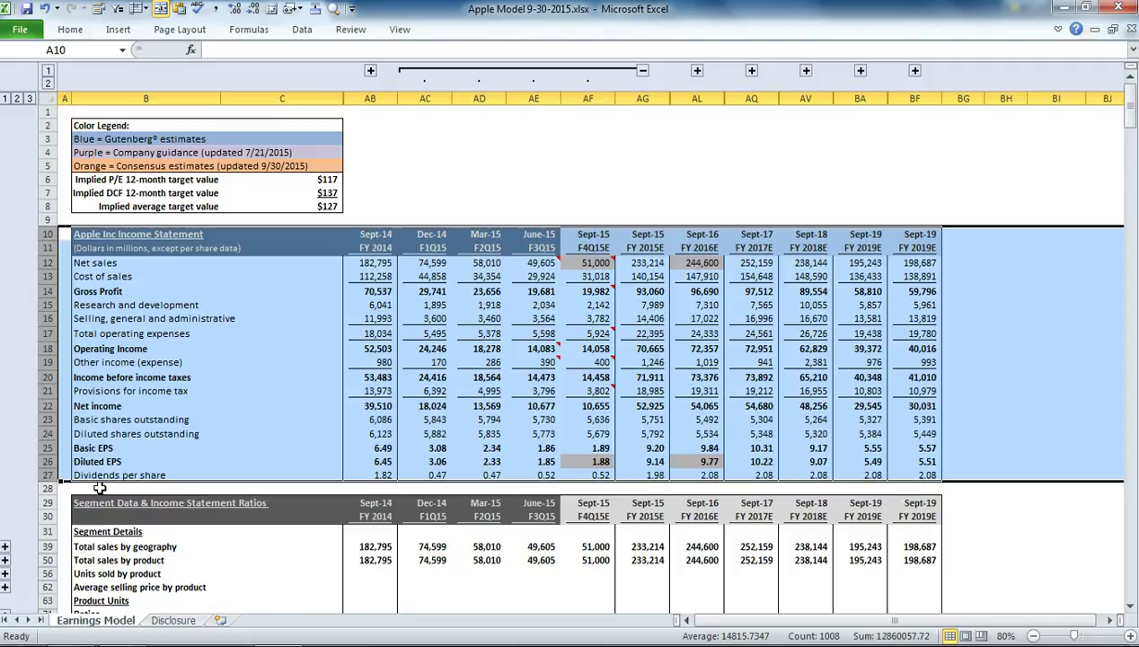
{"action": "scroll", "coordinate": [99, 485], "scroll_direction": "down", "scroll_amount": 3}
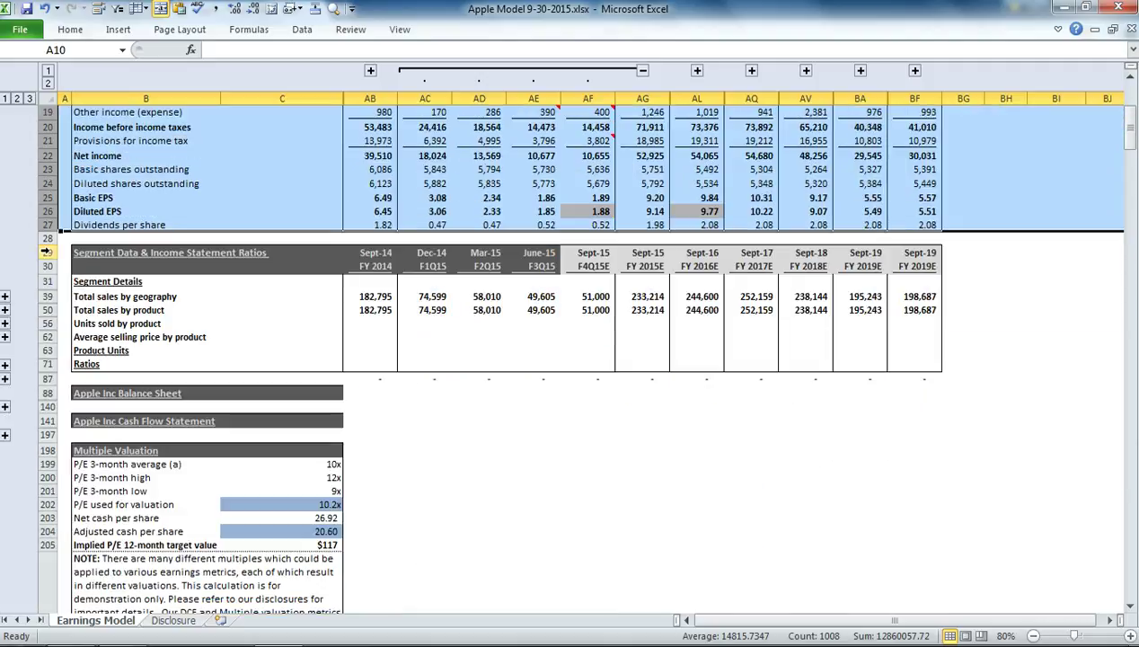
{"action": "left_click_drag", "start_coordinate": [45, 253], "coordinate": [43, 379]}
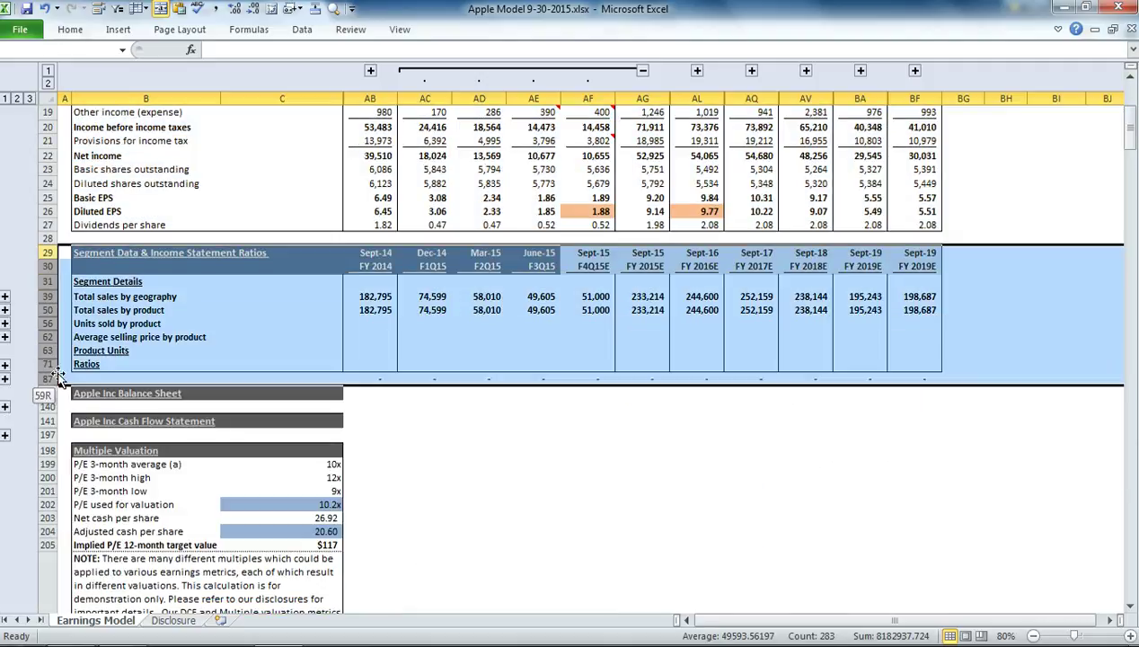
{"action": "left_click", "coordinate": [103, 396]}
{"action": "left_click", "coordinate": [125, 421]}
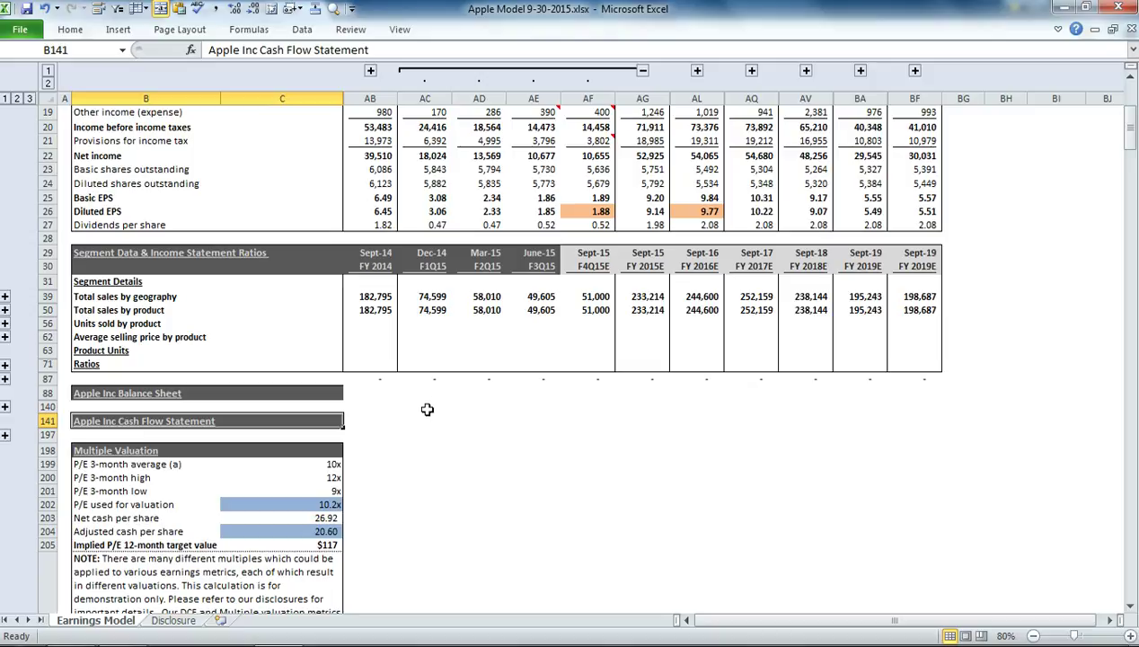
{"action": "scroll", "coordinate": [427, 409], "scroll_direction": "down", "scroll_amount": 2}
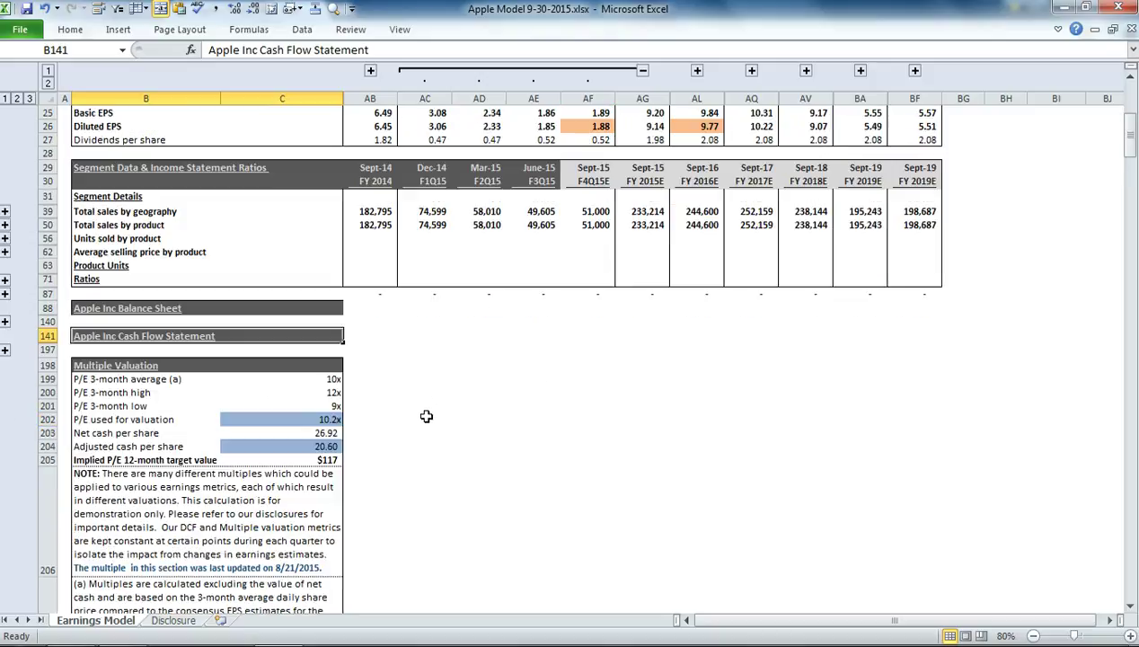
Step: Expand the Cash Flow Statement rows, review them, then collapse them again
{"action": "left_click", "coordinate": [5, 350]}
{"action": "scroll", "coordinate": [83, 473], "scroll_direction": "up", "scroll_amount": 5}
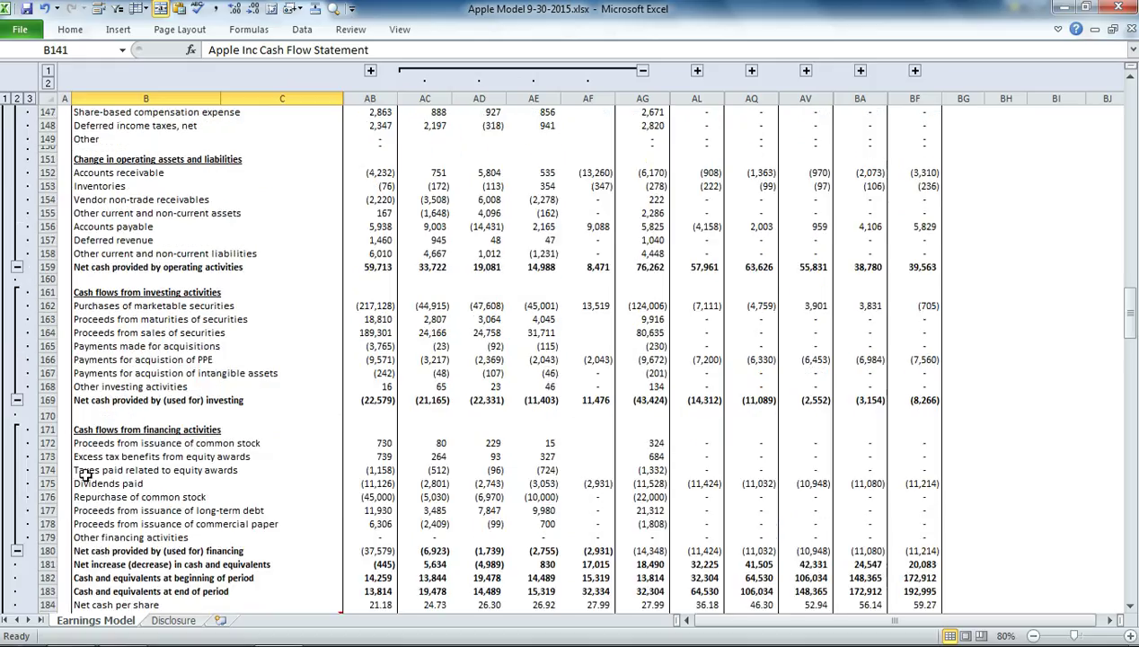
{"action": "scroll", "coordinate": [83, 467], "scroll_direction": "up", "scroll_amount": 4}
{"action": "scroll", "coordinate": [81, 460], "scroll_direction": "down", "scroll_amount": 10}
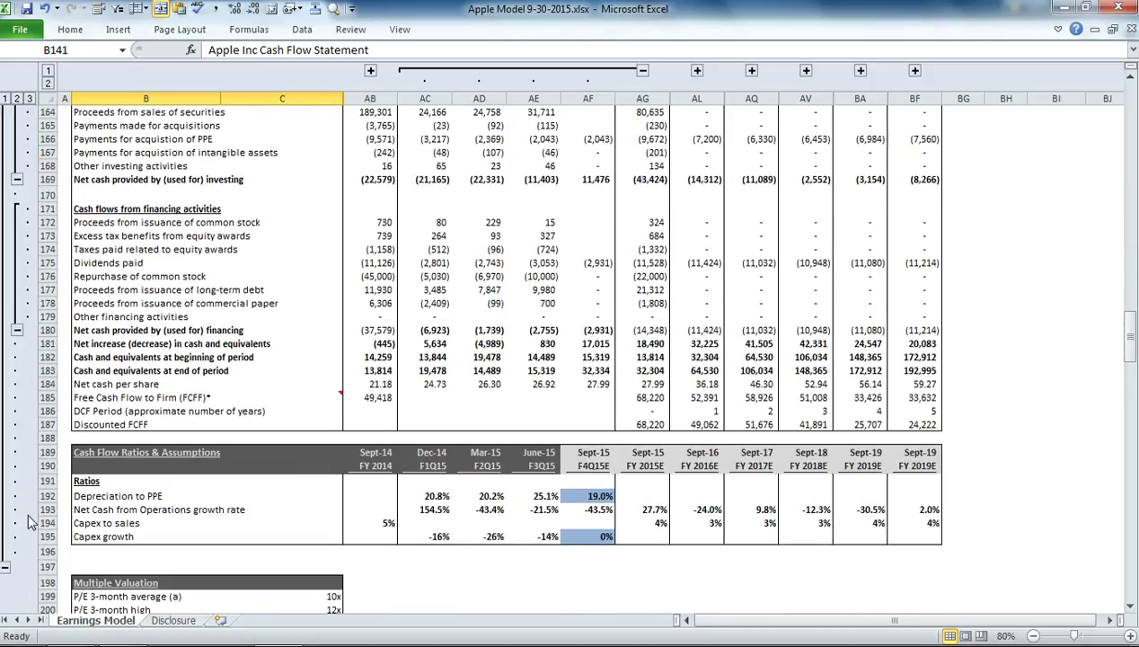
{"action": "left_click", "coordinate": [5, 561]}
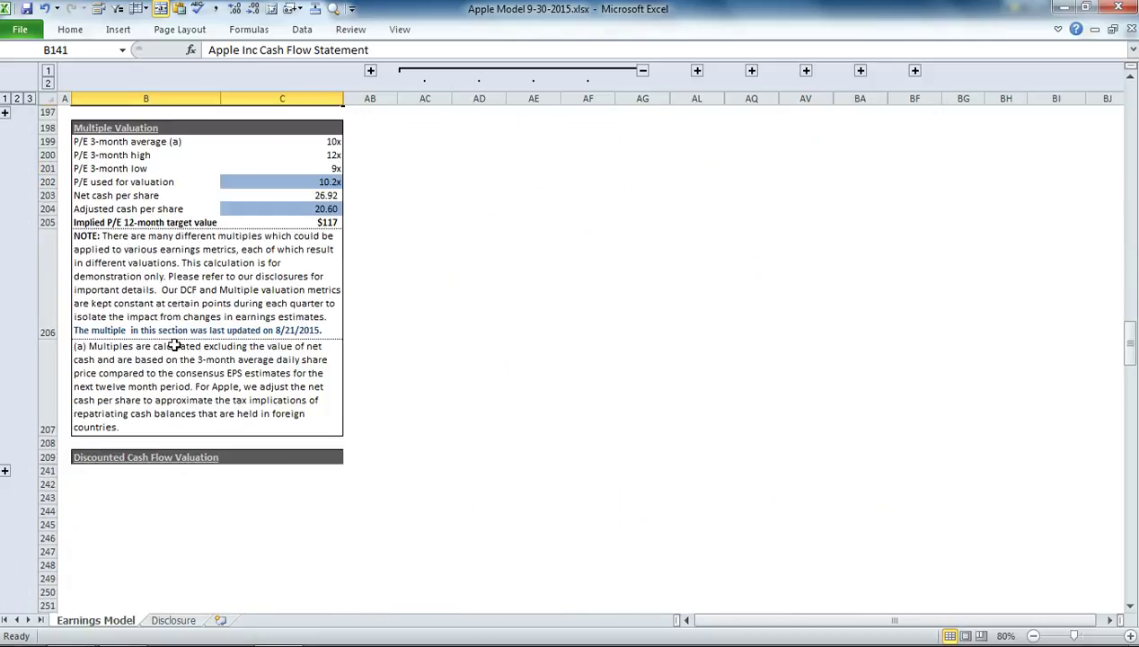
Step: Expand the Discounted Cash Flow Valuation section below Multiple Valuation, then return to the top
{"action": "left_click", "coordinate": [168, 128]}
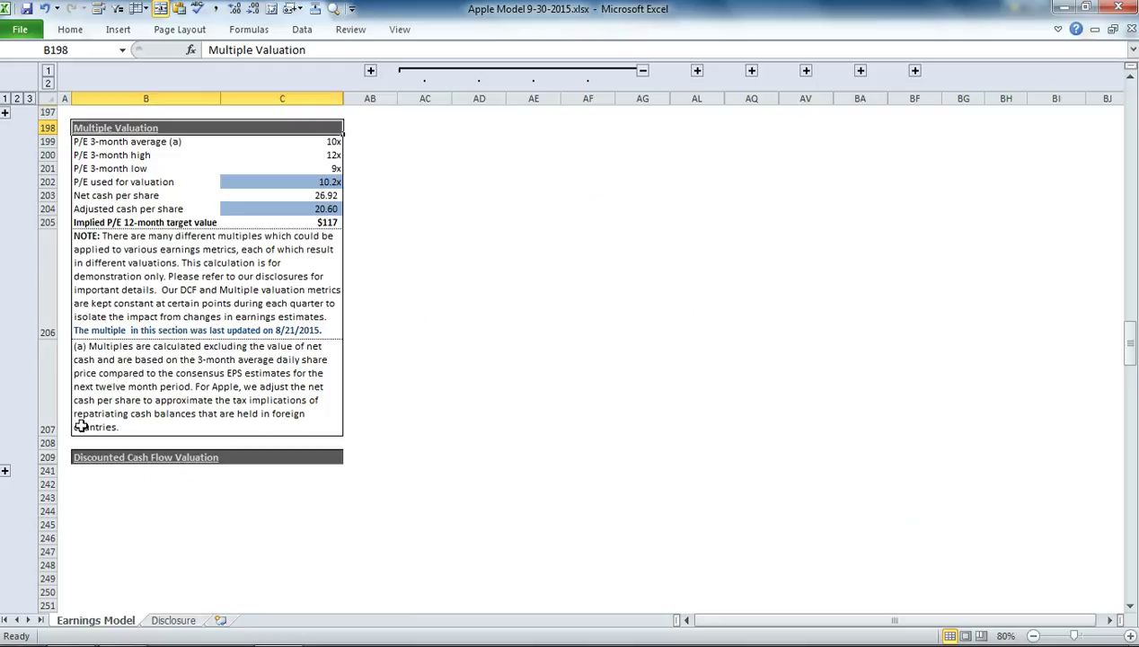
{"action": "left_click", "coordinate": [4, 471]}
{"action": "scroll", "coordinate": [28, 474], "scroll_direction": "down", "scroll_amount": 12}
{"action": "scroll", "coordinate": [211, 396], "scroll_direction": "up", "scroll_amount": 15}
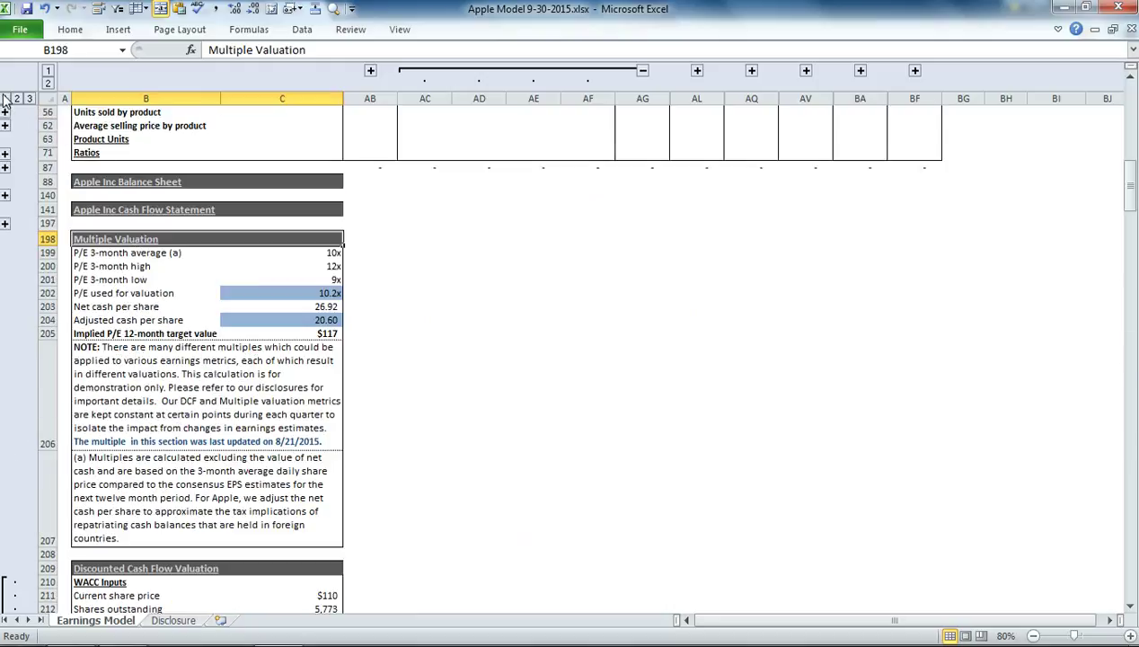
{"action": "scroll", "coordinate": [492, 266], "scroll_direction": "up", "scroll_amount": 10}
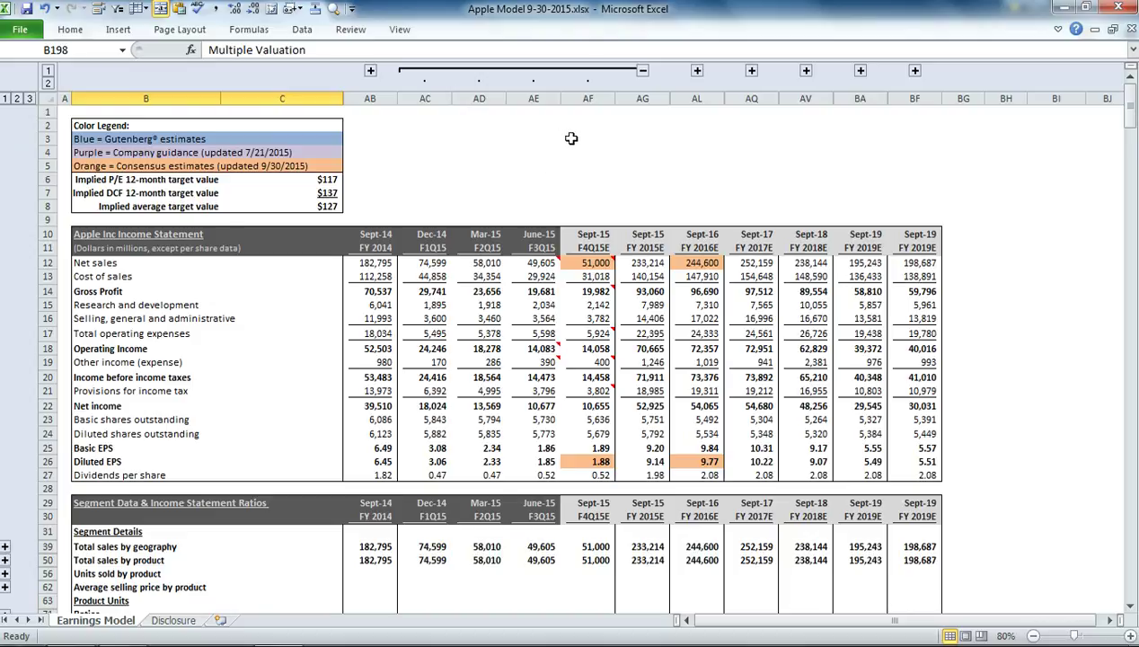
Step: Highlight the historical Sept-14 to June-15 and forecast Sept-15 onward period headers
{"action": "left_click", "coordinate": [570, 137]}
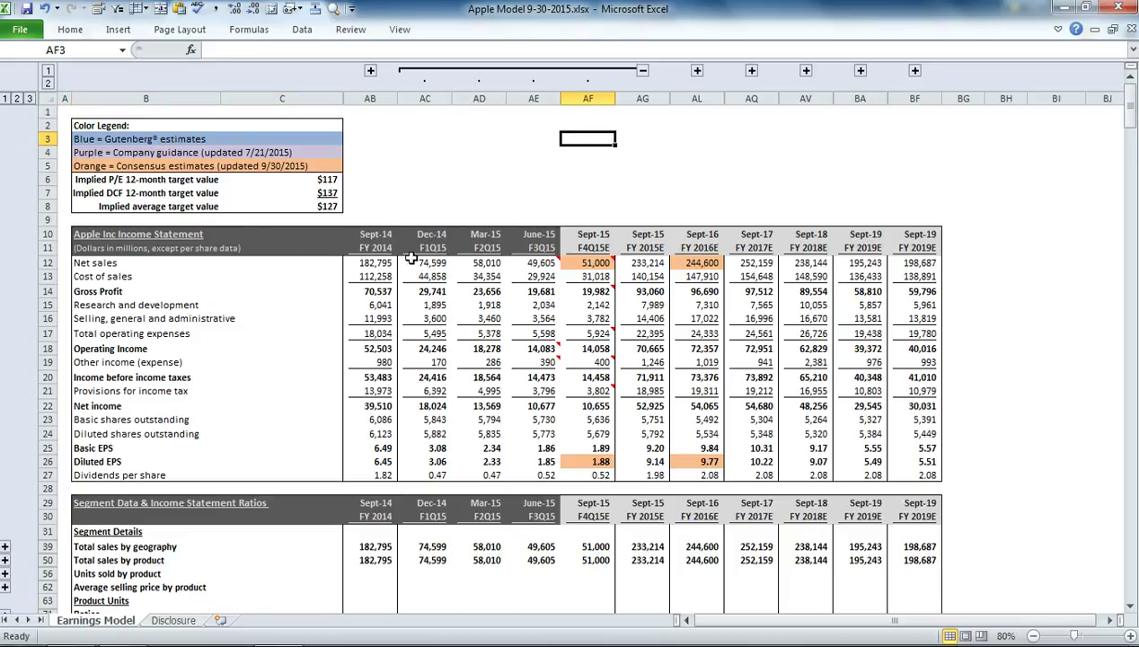
{"action": "left_click_drag", "start_coordinate": [375, 233], "coordinate": [528, 249]}
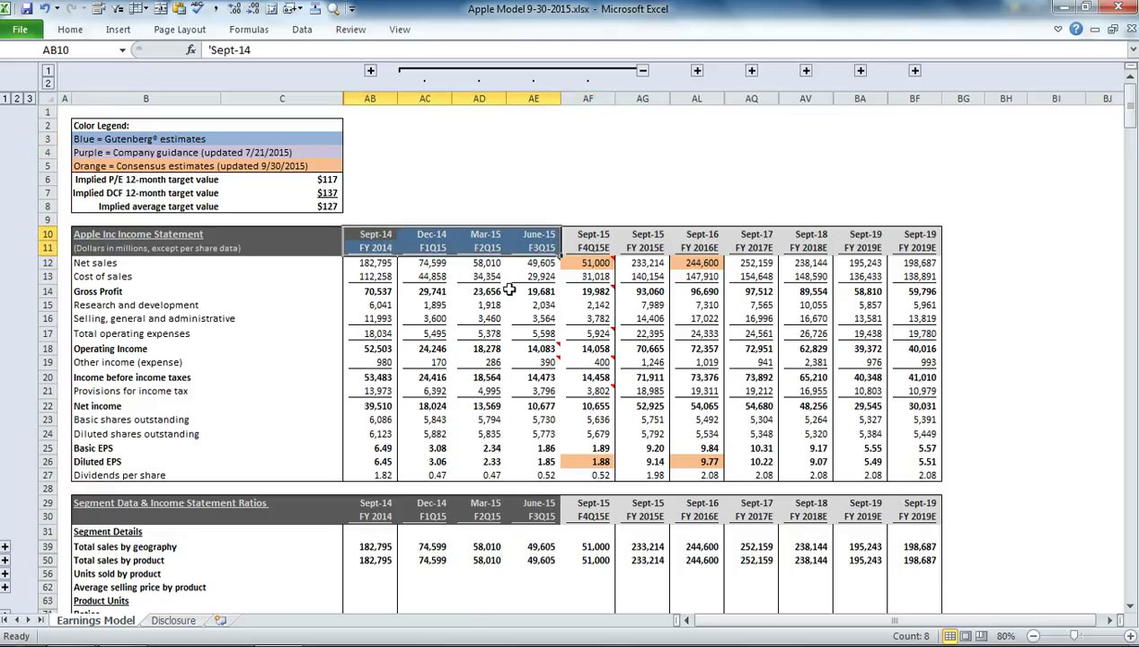
{"action": "left_click_drag", "start_coordinate": [593, 237], "coordinate": [894, 241]}
{"action": "left_click", "coordinate": [696, 152]}
Step: Show the hidden Dec-15 through Sept-16 columns and check the Sept-15 net sales formula and comment
{"action": "left_click", "coordinate": [697, 71]}
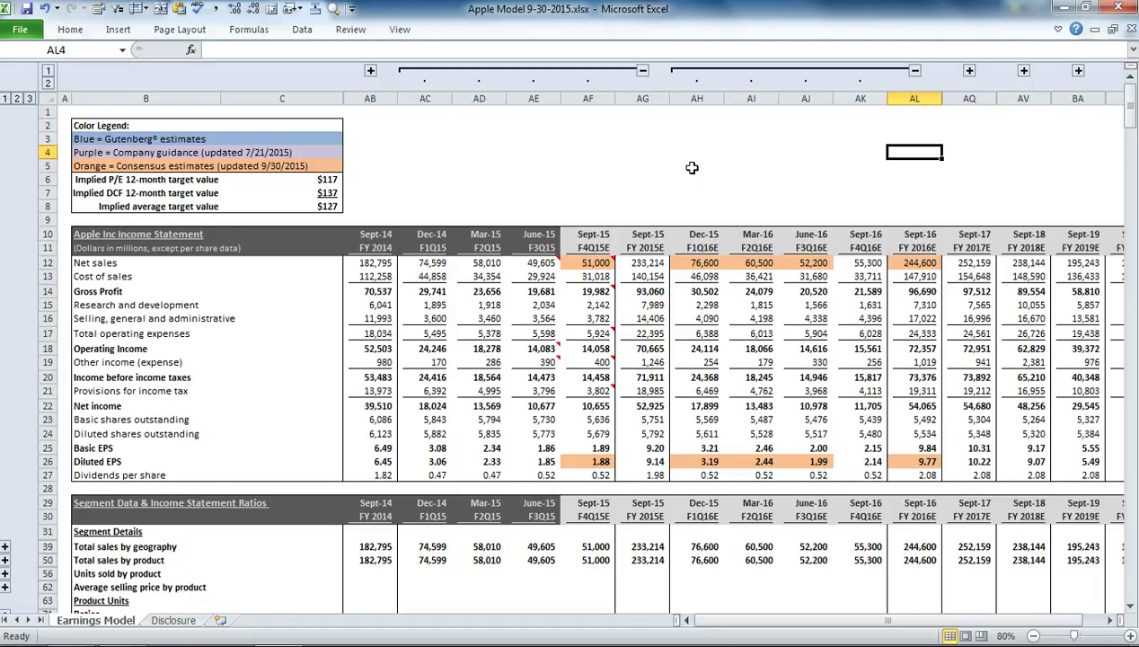
{"action": "scroll", "coordinate": [691, 167], "scroll_direction": "down", "scroll_amount": 1}
{"action": "mouse_move", "coordinate": [595, 223]}
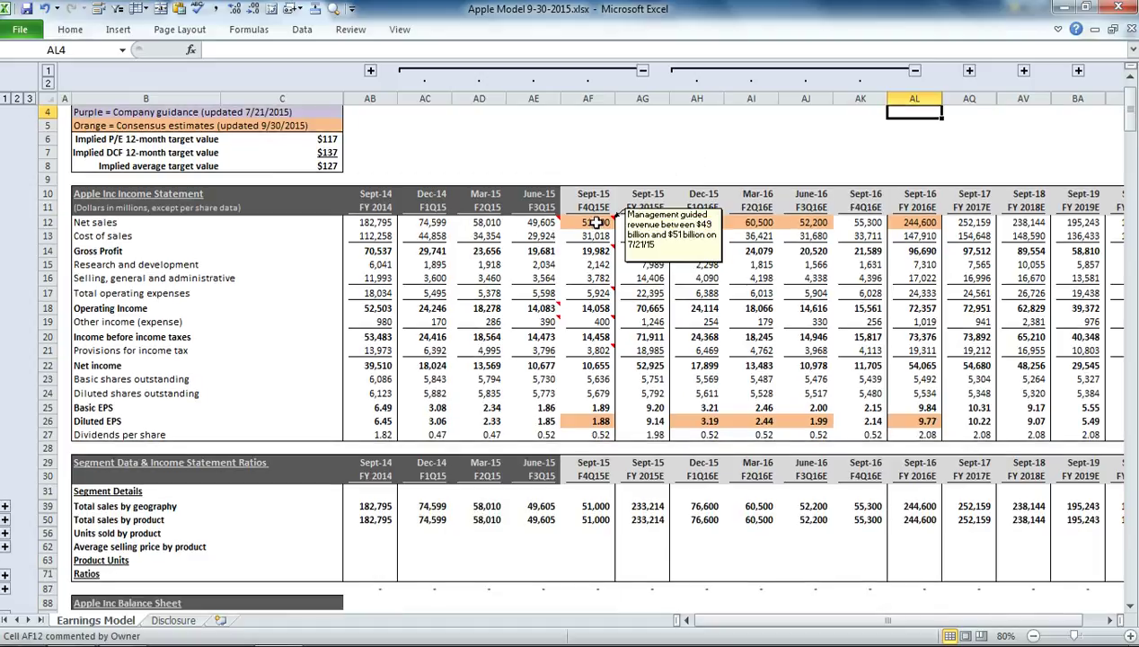
{"action": "left_click", "coordinate": [589, 224]}
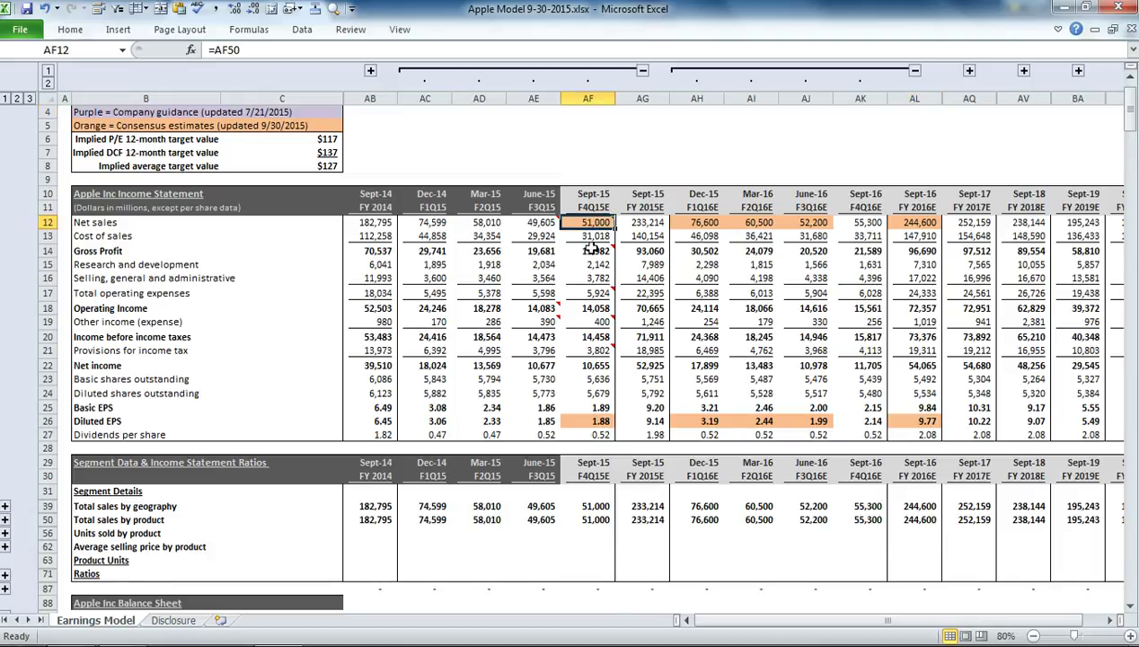
{"action": "scroll", "coordinate": [583, 243], "scroll_direction": "up", "scroll_amount": 1}
{"action": "scroll", "coordinate": [440, 270], "scroll_direction": "down", "scroll_amount": 1}
{"action": "left_click", "coordinate": [600, 167]}
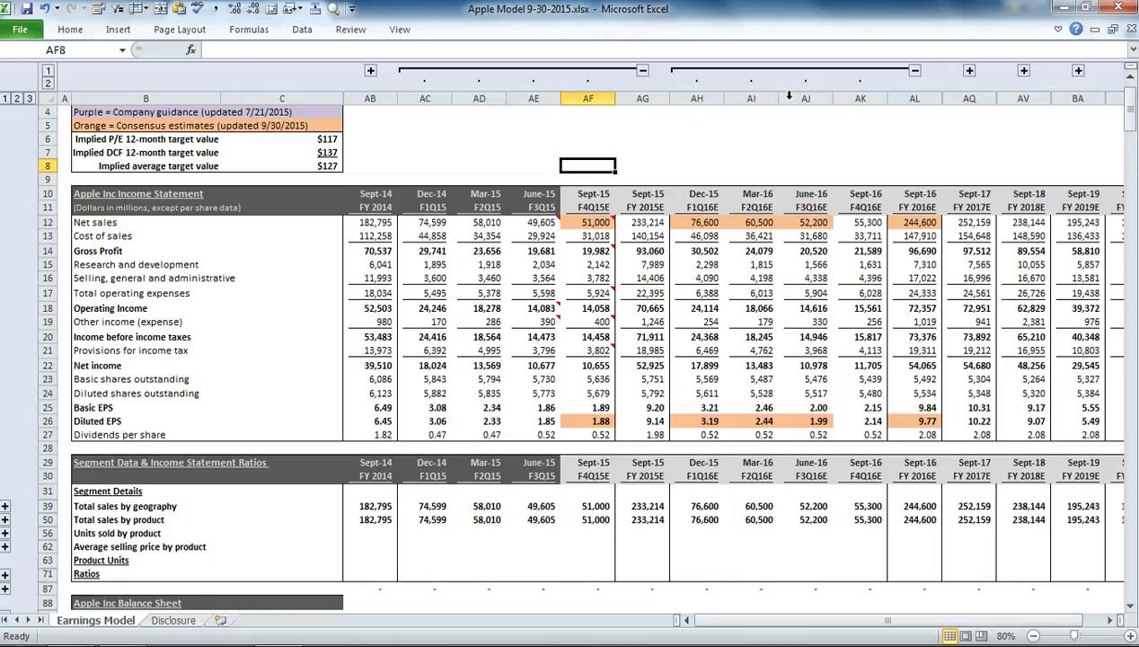
Step: Bring up the Apple press release and highlight its fourth-quarter guidance list
{"action": "left_click", "coordinate": [1081, 7]}
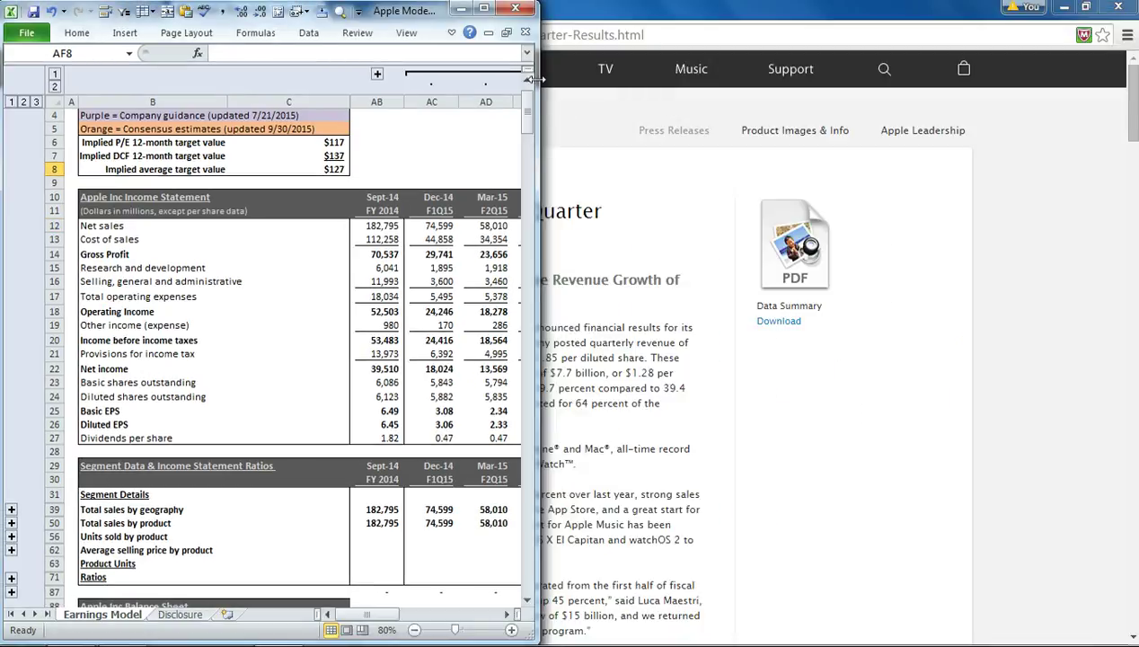
{"action": "left_click", "coordinate": [615, 11]}
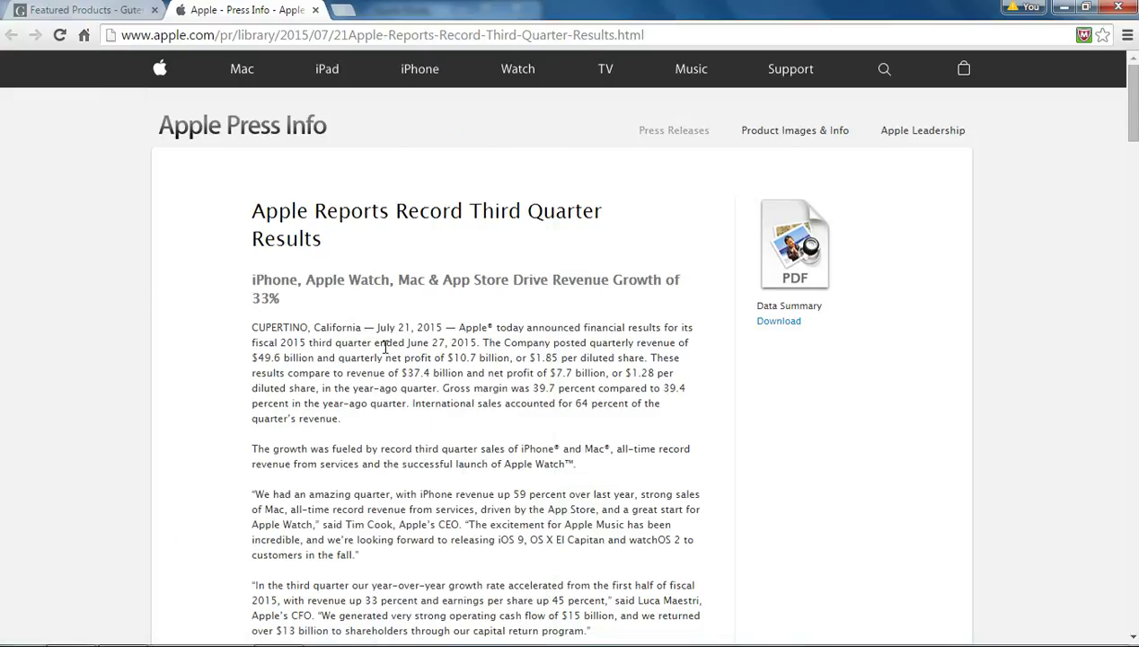
{"action": "scroll", "coordinate": [399, 357], "scroll_direction": "down", "scroll_amount": 2}
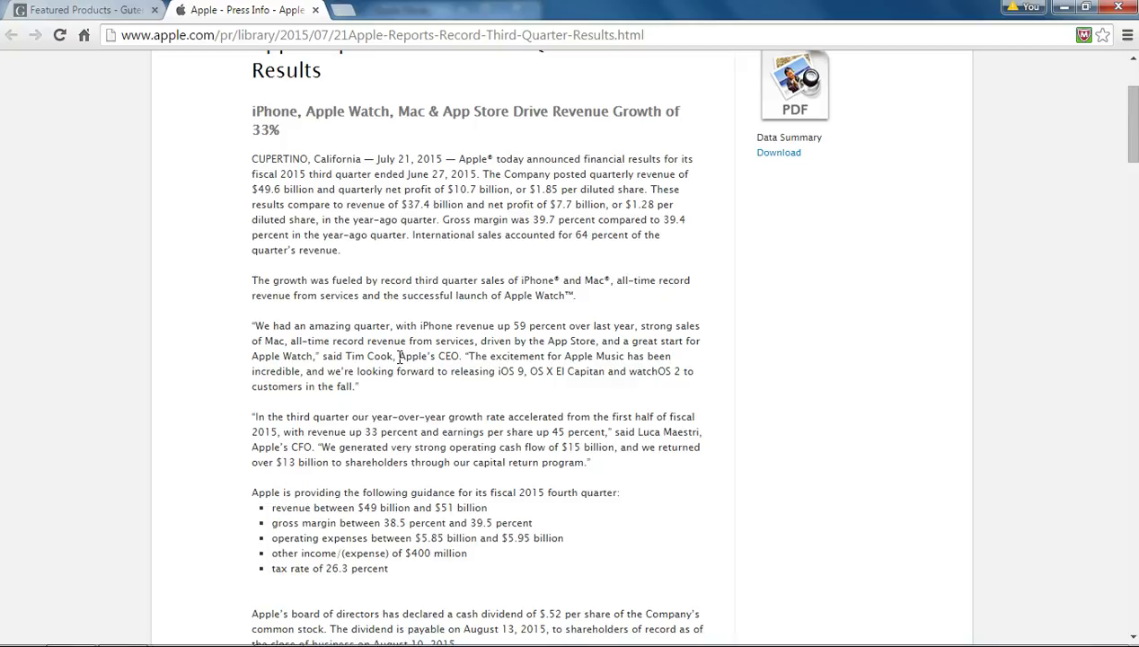
{"action": "left_click_drag", "start_coordinate": [394, 569], "coordinate": [243, 490]}
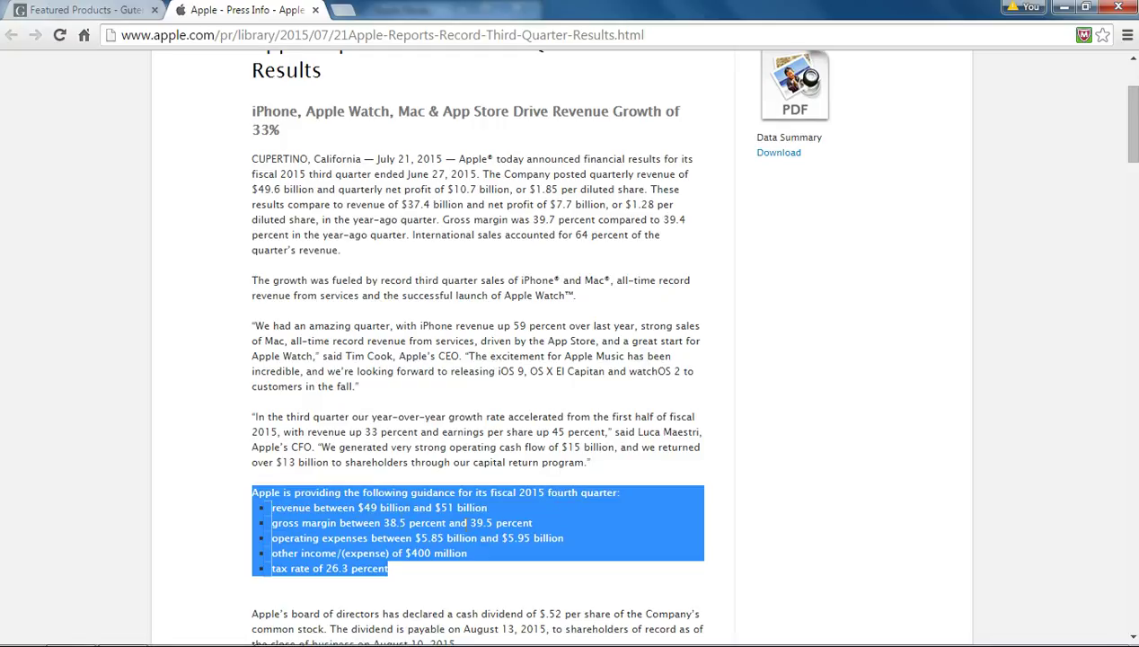
Step: Highlight the '$49 billion and $51 billion' revenue range, then return to the spreadsheet
{"action": "left_click", "coordinate": [483, 508]}
{"action": "left_click_drag", "start_coordinate": [486, 507], "coordinate": [358, 509]}
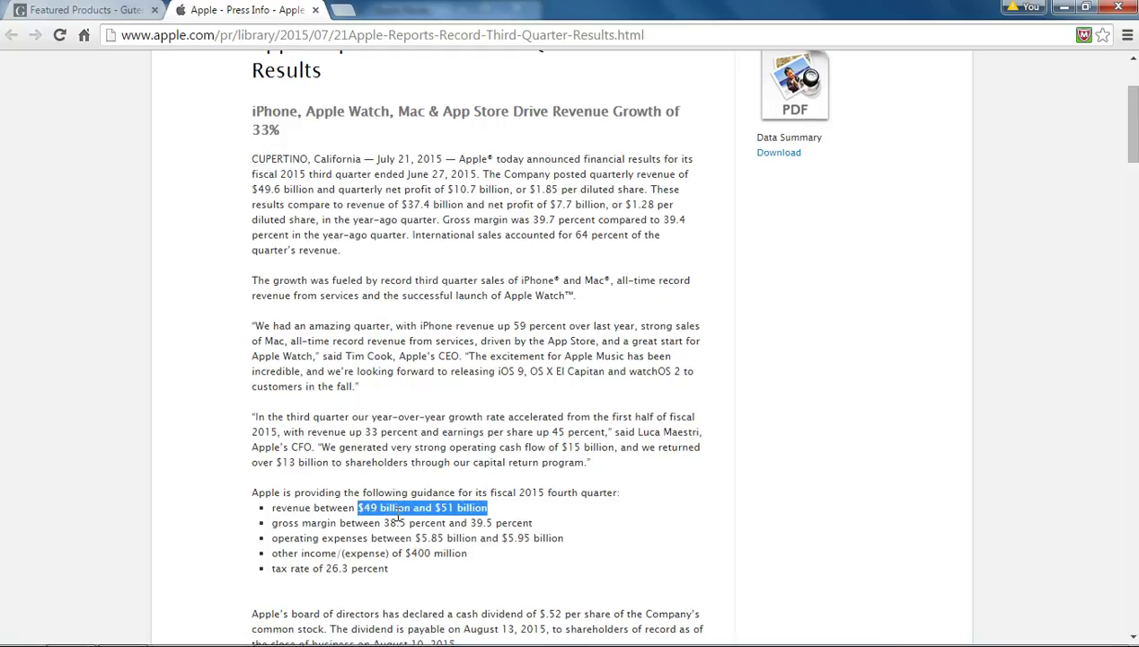
{"action": "mouse_move", "coordinate": [387, 643]}
{"action": "left_click", "coordinate": [300, 631]}
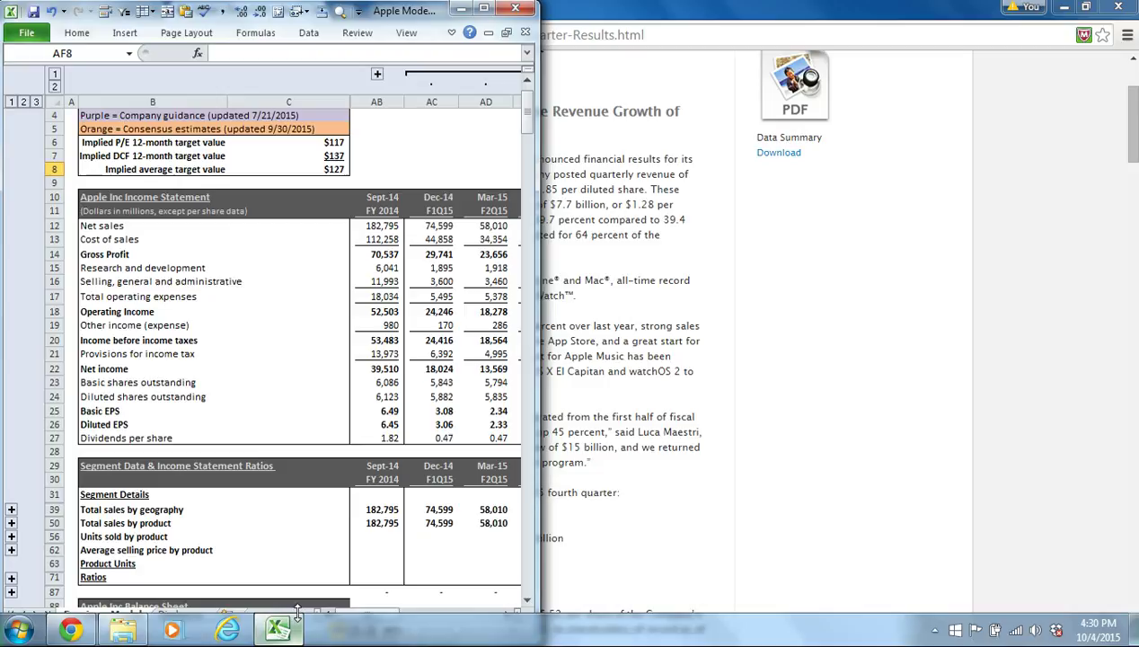
Step: Maximize the Excel window and select the Sept-15 net sales cell AF12
{"action": "left_click", "coordinate": [489, 8]}
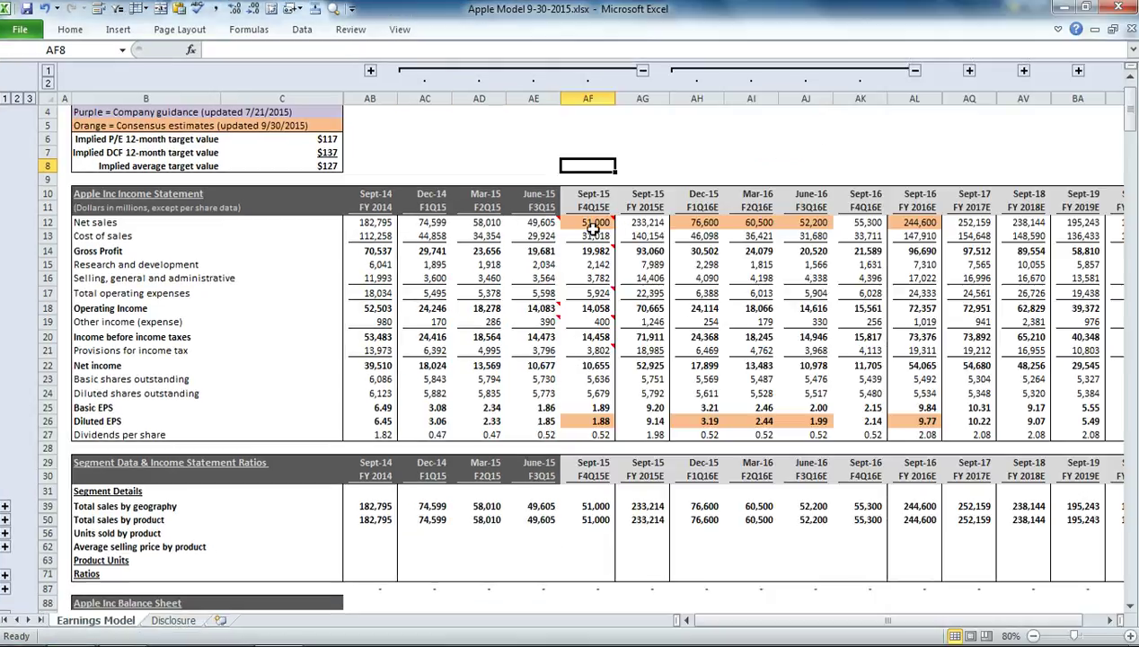
{"action": "mouse_move", "coordinate": [592, 226]}
{"action": "left_click", "coordinate": [585, 221]}
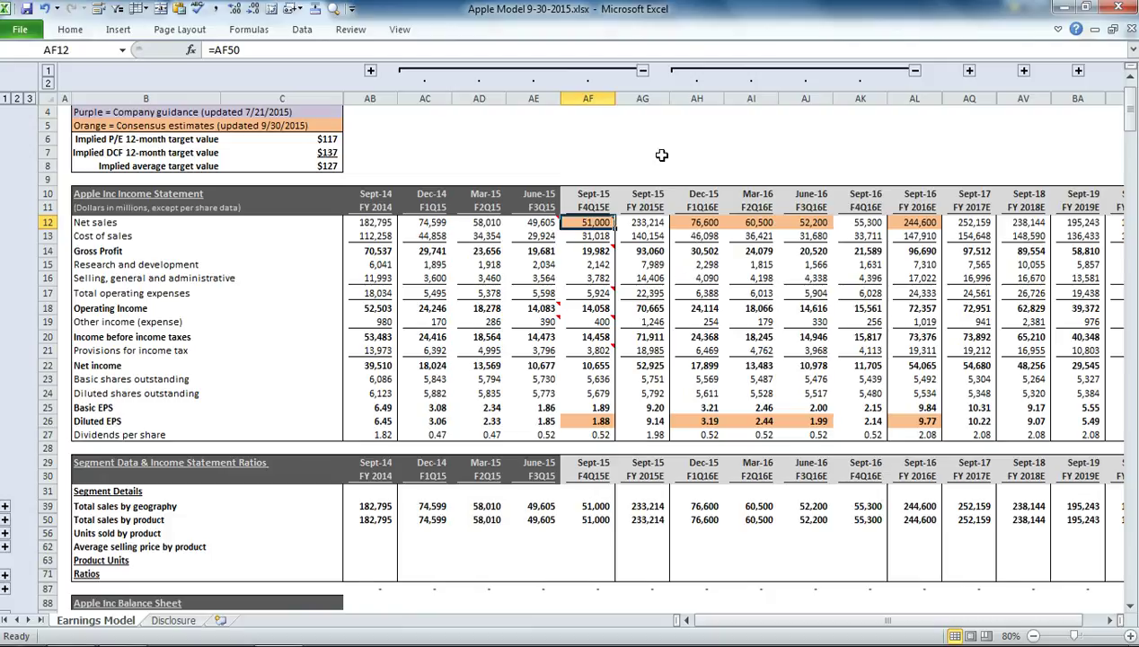
Step: Freeze panes at cell AC12 and scroll down to confirm the headers stay fixed
{"action": "left_click", "coordinate": [404, 235]}
{"action": "left_click", "coordinate": [423, 222]}
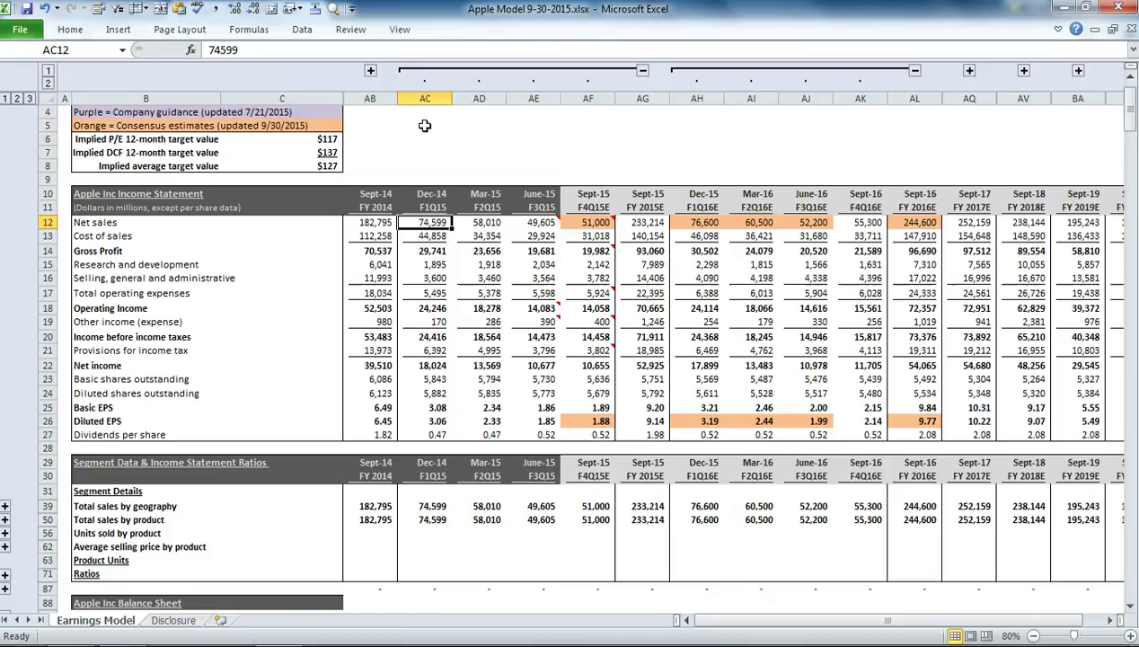
{"action": "left_click", "coordinate": [400, 30]}
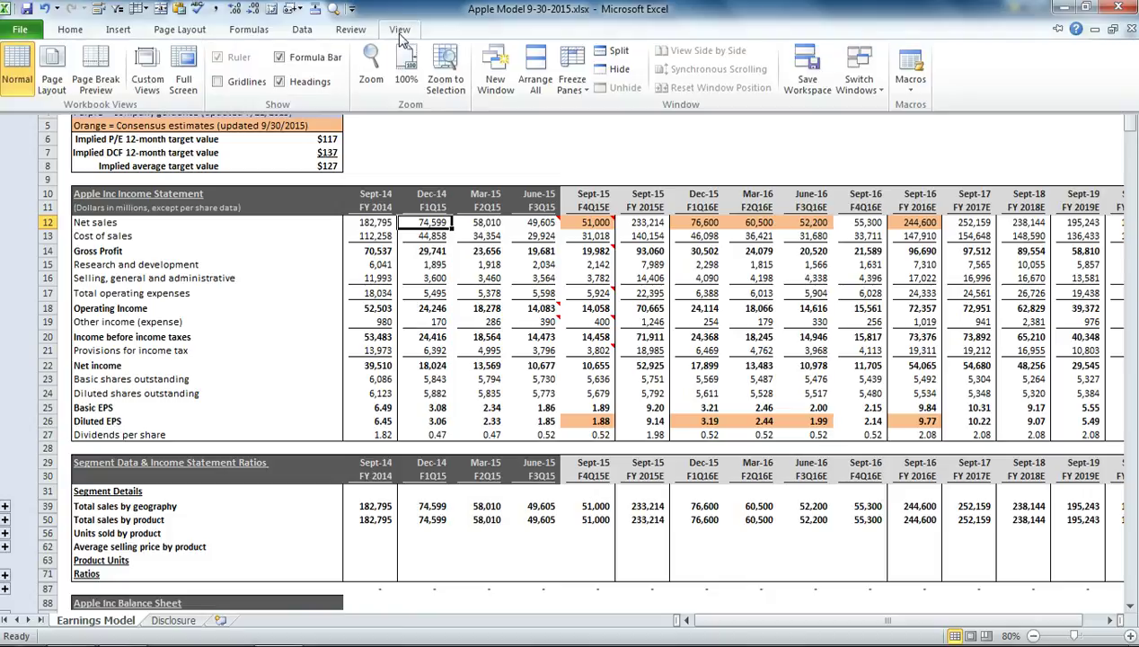
{"action": "left_click", "coordinate": [571, 79]}
{"action": "left_click", "coordinate": [479, 153]}
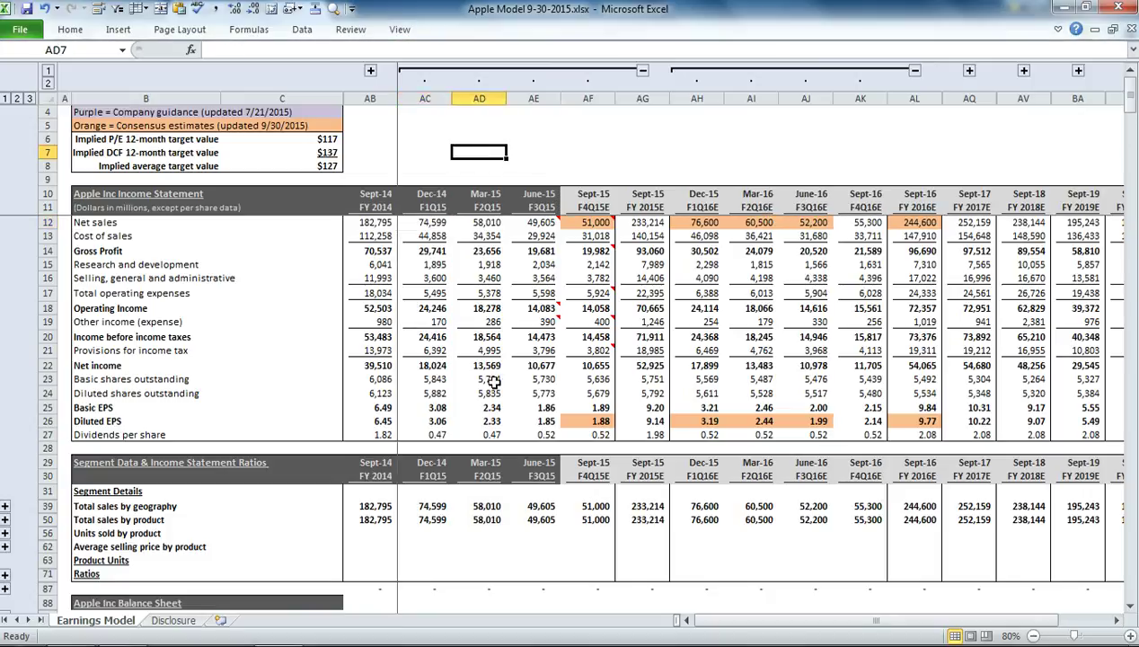
{"action": "scroll", "coordinate": [471, 349], "scroll_direction": "down", "scroll_amount": 2}
{"action": "scroll", "coordinate": [31, 409], "scroll_direction": "down", "scroll_amount": 1}
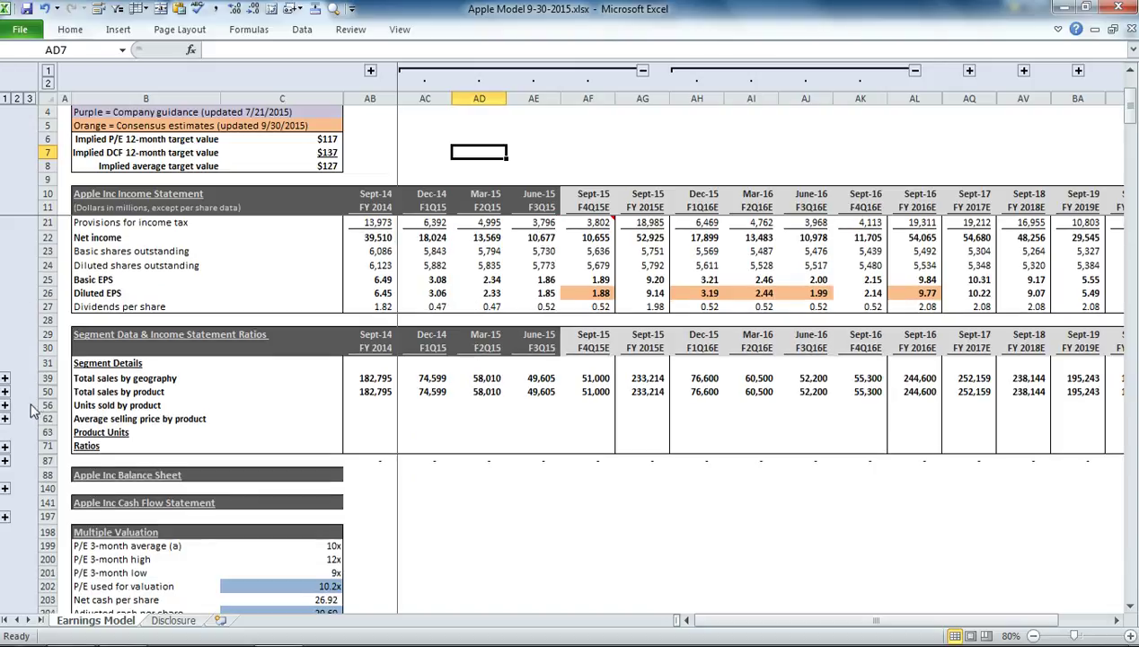
{"action": "left_click", "coordinate": [141, 381]}
{"action": "left_click", "coordinate": [4, 381]}
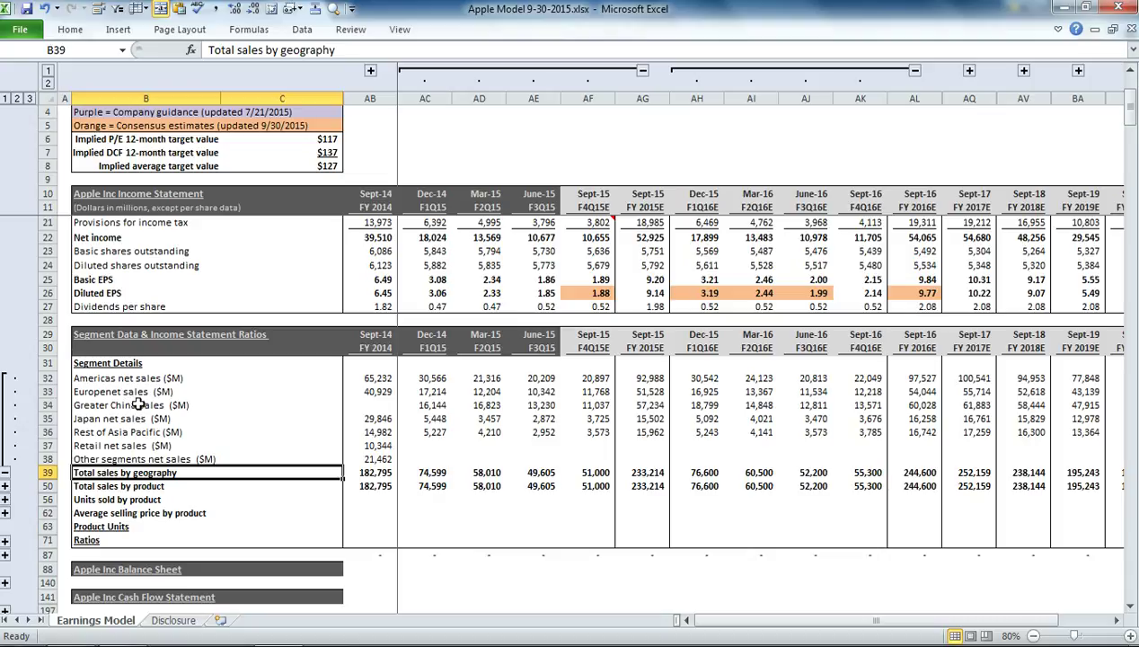
{"action": "left_click", "coordinate": [626, 434]}
{"action": "left_click", "coordinate": [596, 378]}
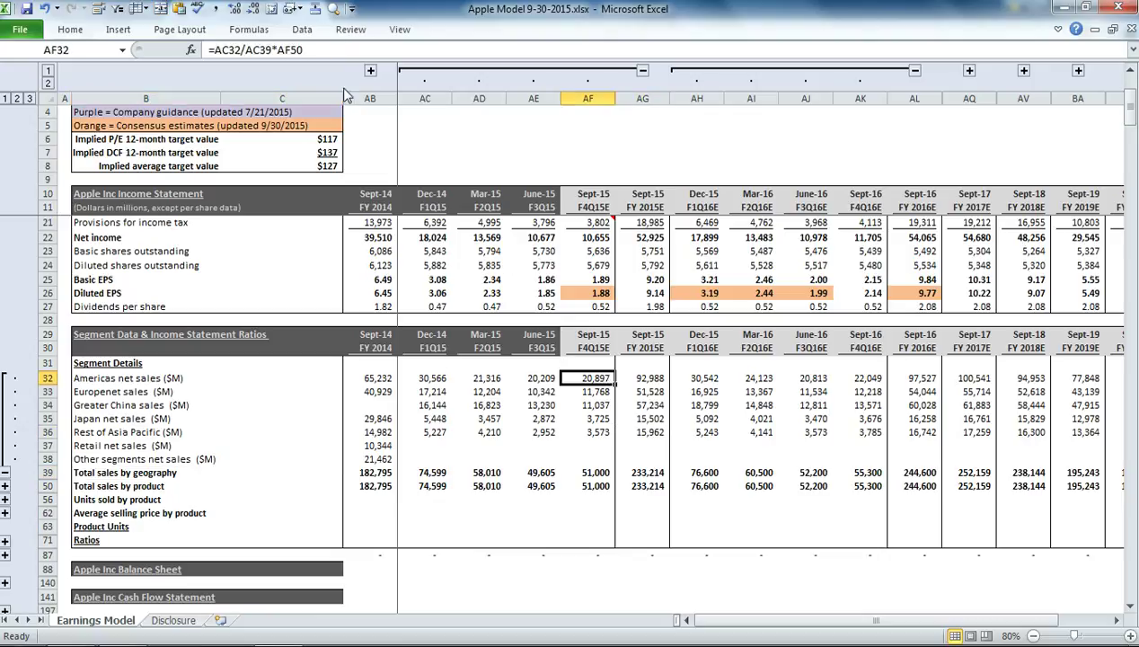
{"action": "double_click", "coordinate": [580, 378]}
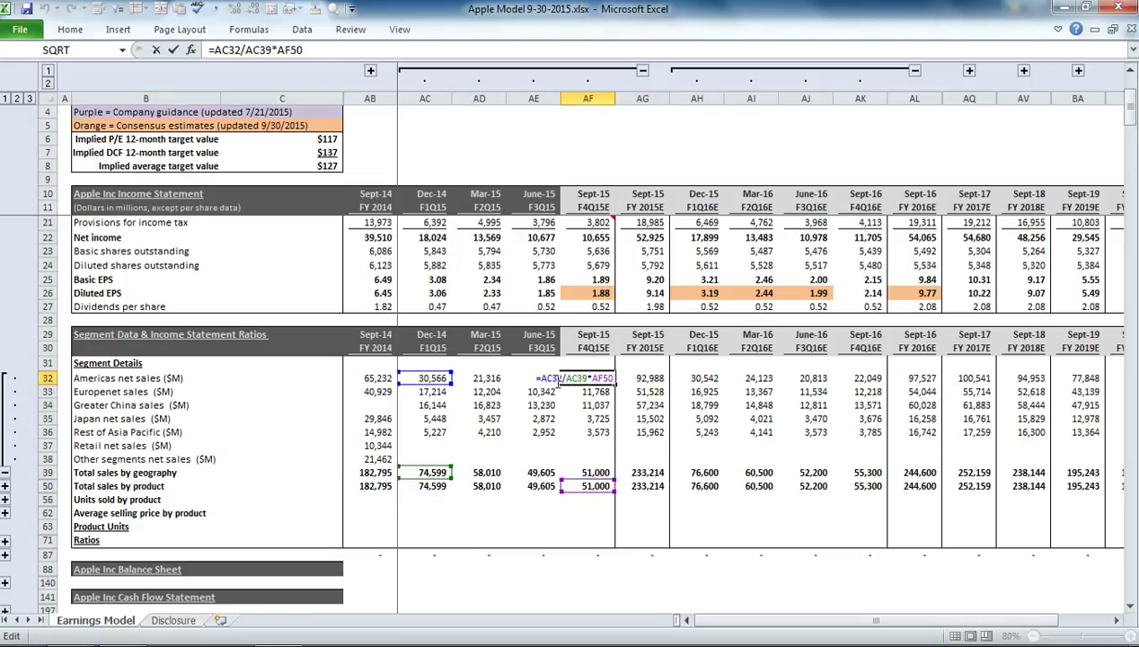
{"action": "key", "text": "Escape"}
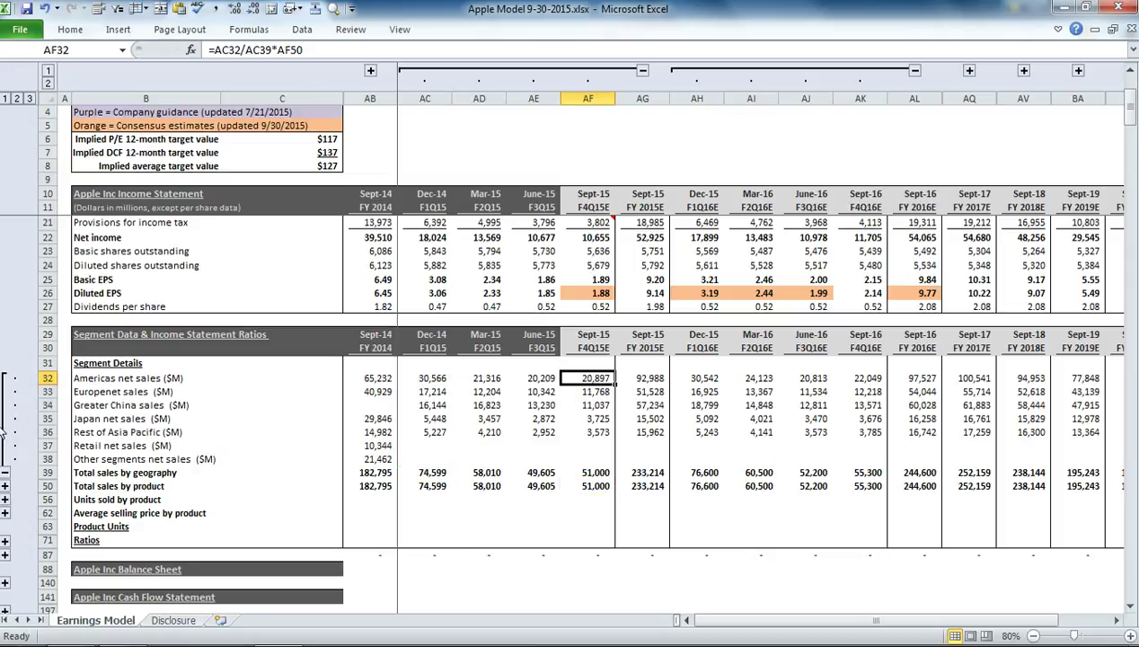
{"action": "left_click", "coordinate": [5, 474]}
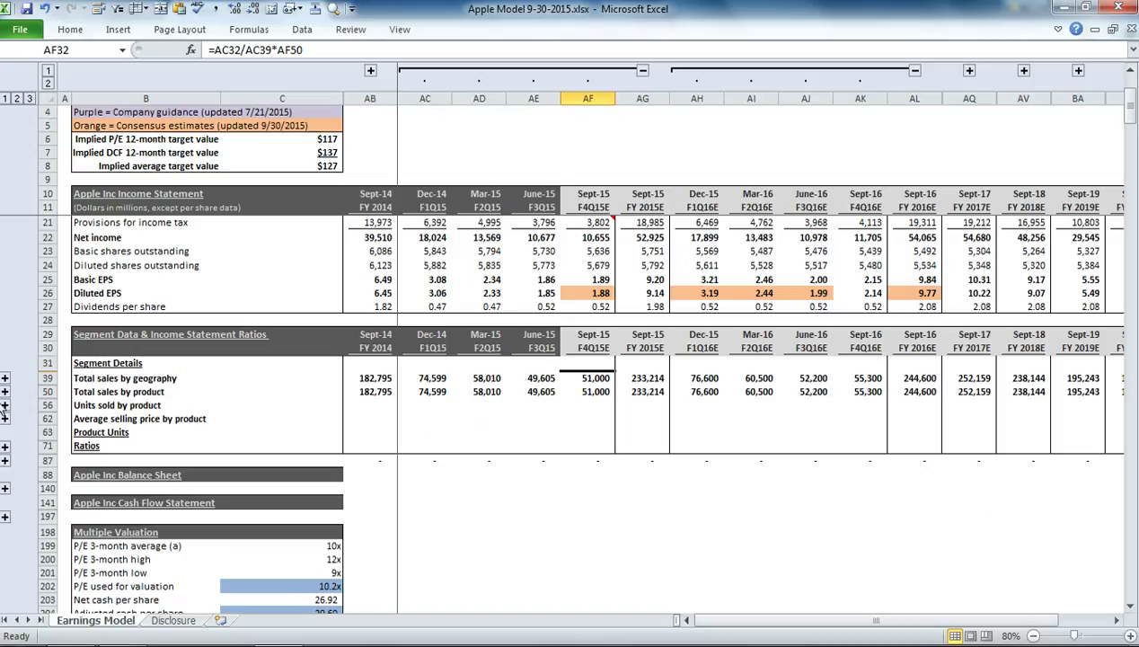
Step: Expand the sales-by-product rows and select the June-15 iWatch and accessories values
{"action": "left_click", "coordinate": [4, 392]}
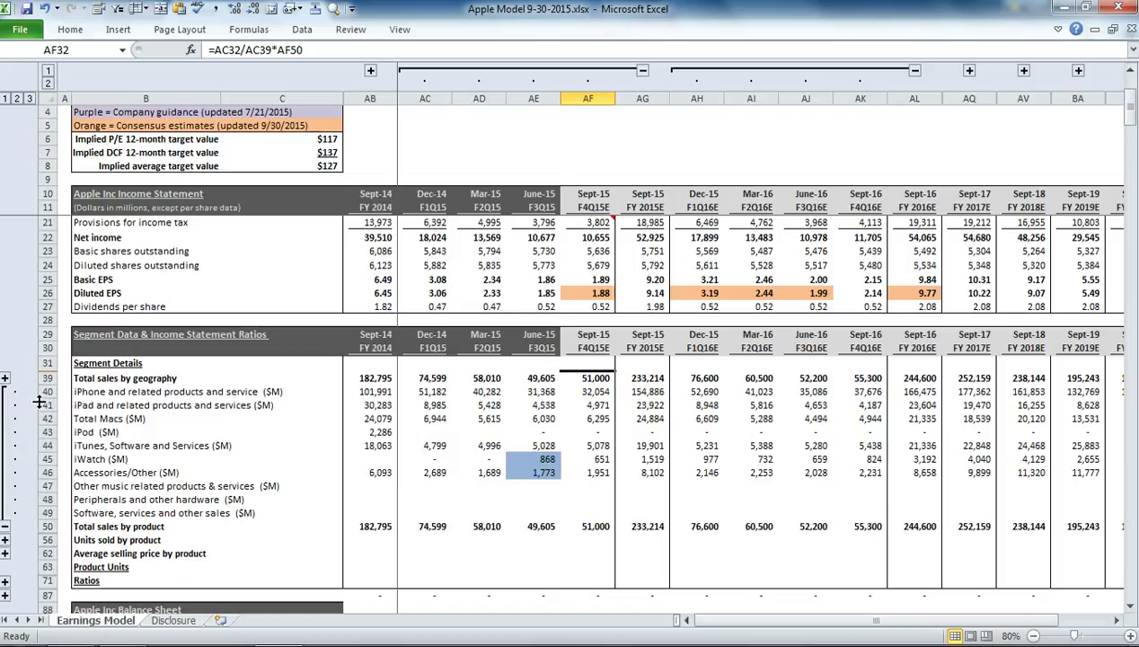
{"action": "left_click", "coordinate": [148, 394]}
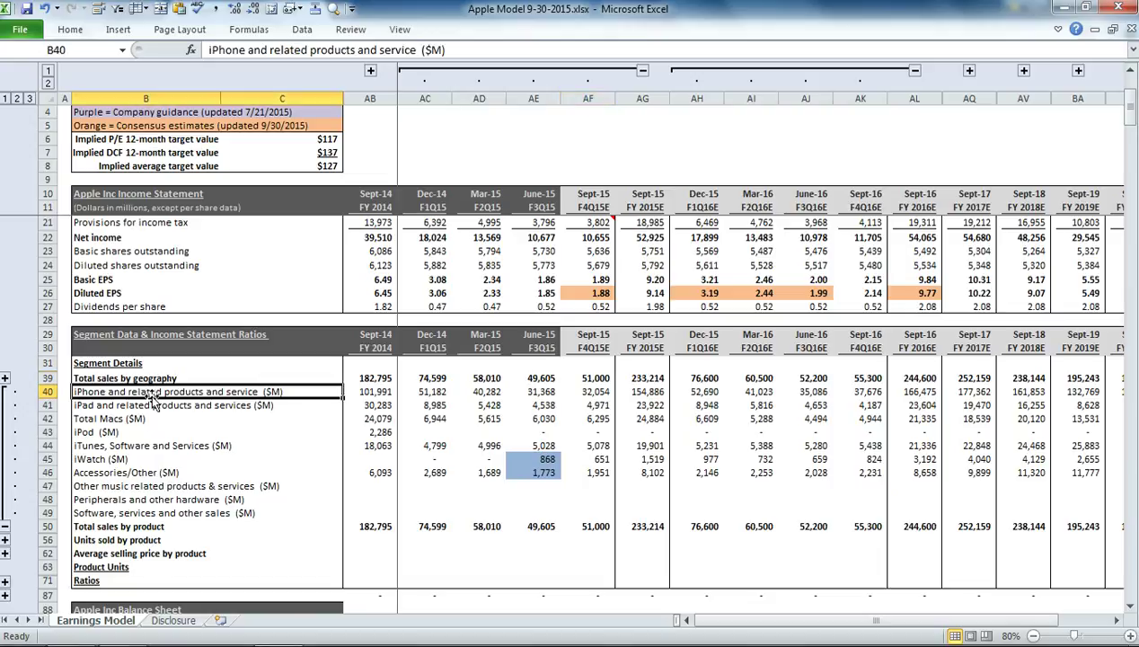
{"action": "left_click", "coordinate": [192, 472]}
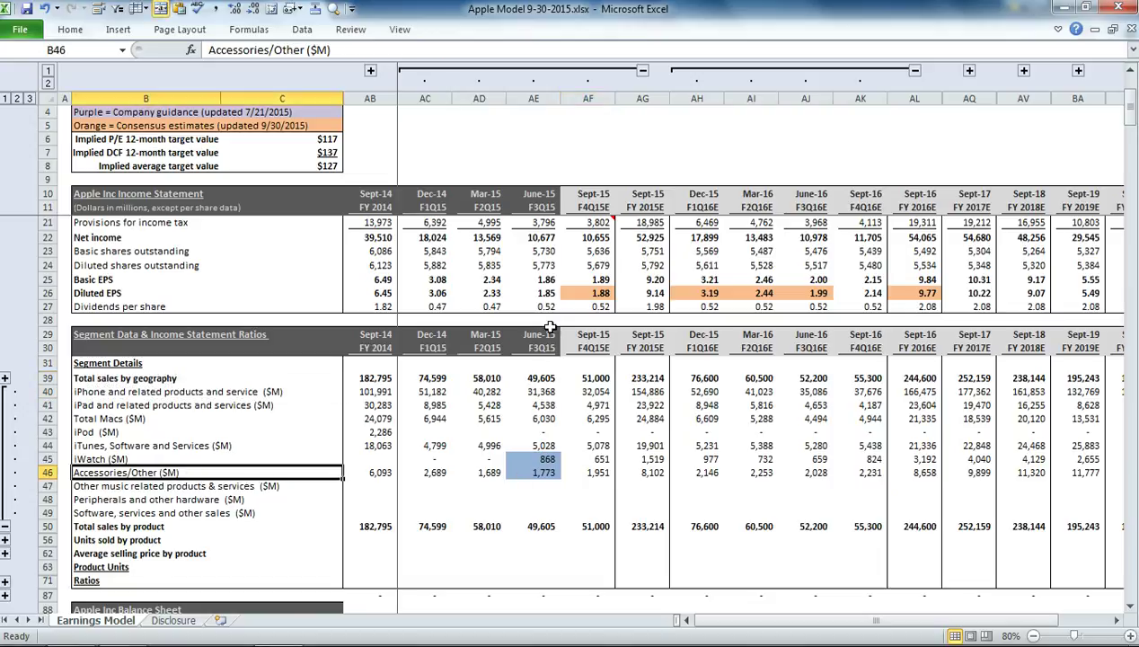
{"action": "left_click_drag", "start_coordinate": [546, 457], "coordinate": [541, 469]}
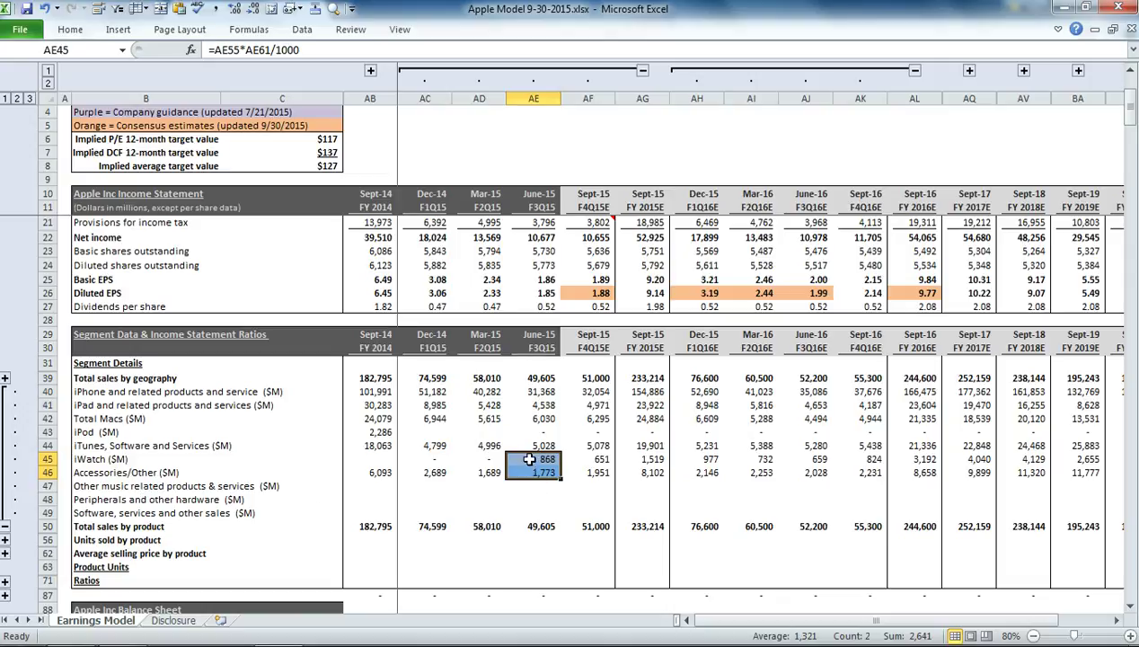
{"action": "left_click_drag", "start_coordinate": [526, 458], "coordinate": [526, 469]}
Step: Expand the units-sold-by-product rows and check the June-15 iWatch units of 2,169
{"action": "left_click", "coordinate": [4, 539]}
{"action": "scroll", "coordinate": [310, 521], "scroll_direction": "down", "scroll_amount": 3}
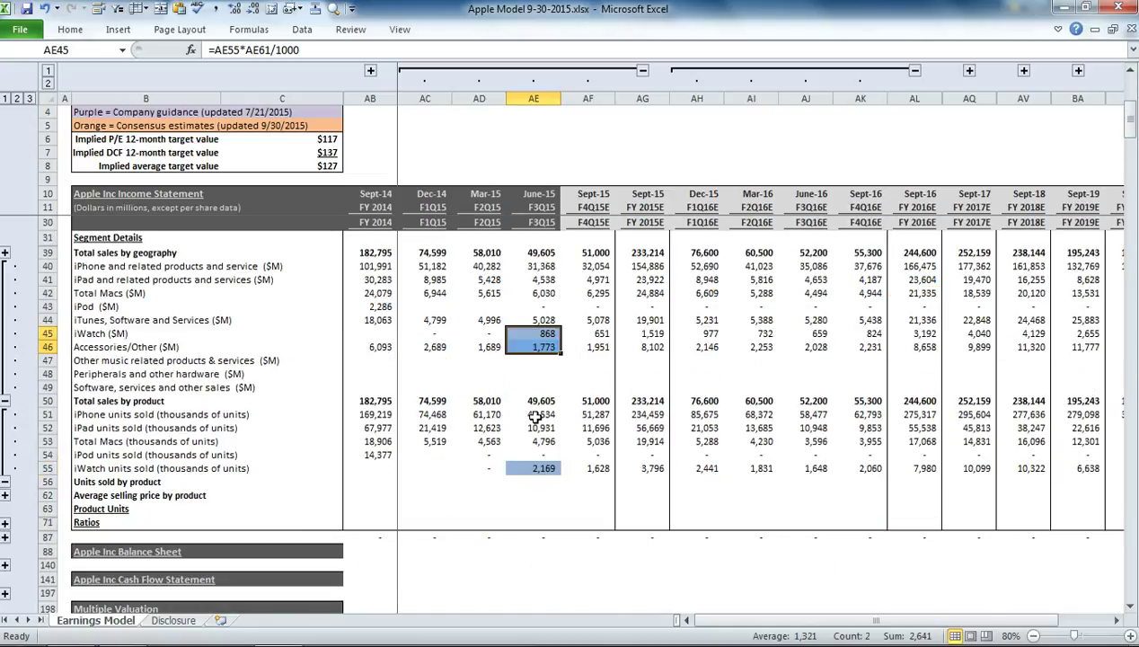
{"action": "left_click_drag", "start_coordinate": [532, 414], "coordinate": [528, 449]}
{"action": "left_click", "coordinate": [520, 467]}
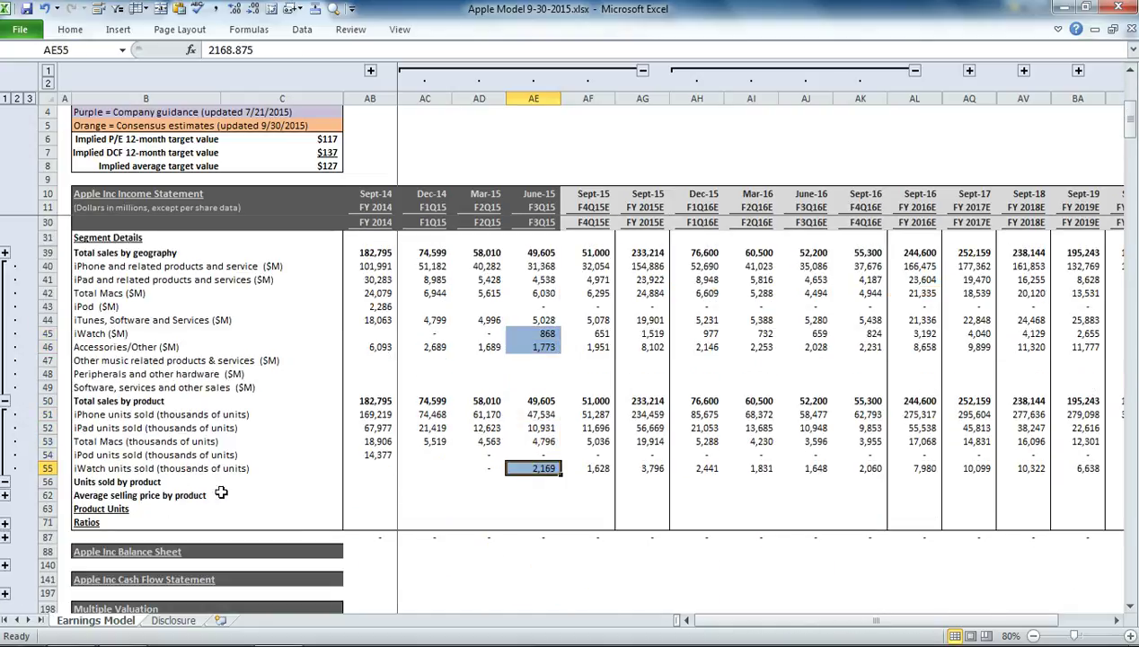
Step: Expand the ASP rows (iPhone 625, iPad 425, Macs 1,250, iWatch 400) and the unit growth-rate rows
{"action": "left_click", "coordinate": [116, 496]}
{"action": "left_click", "coordinate": [5, 495]}
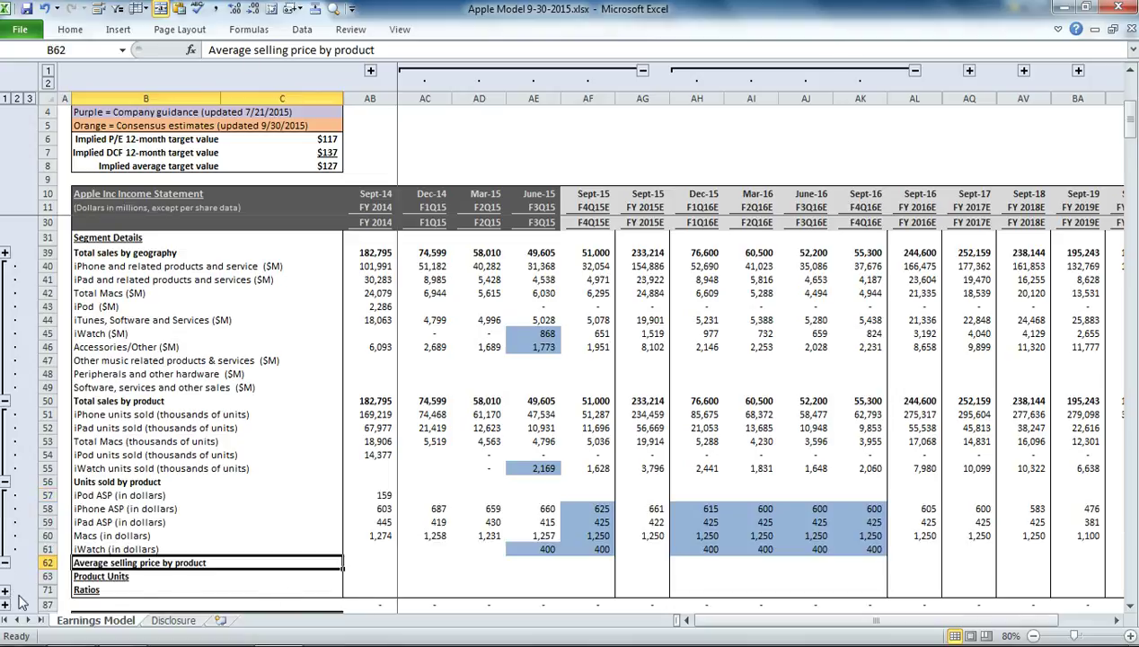
{"action": "scroll", "coordinate": [449, 536], "scroll_direction": "down", "scroll_amount": 1}
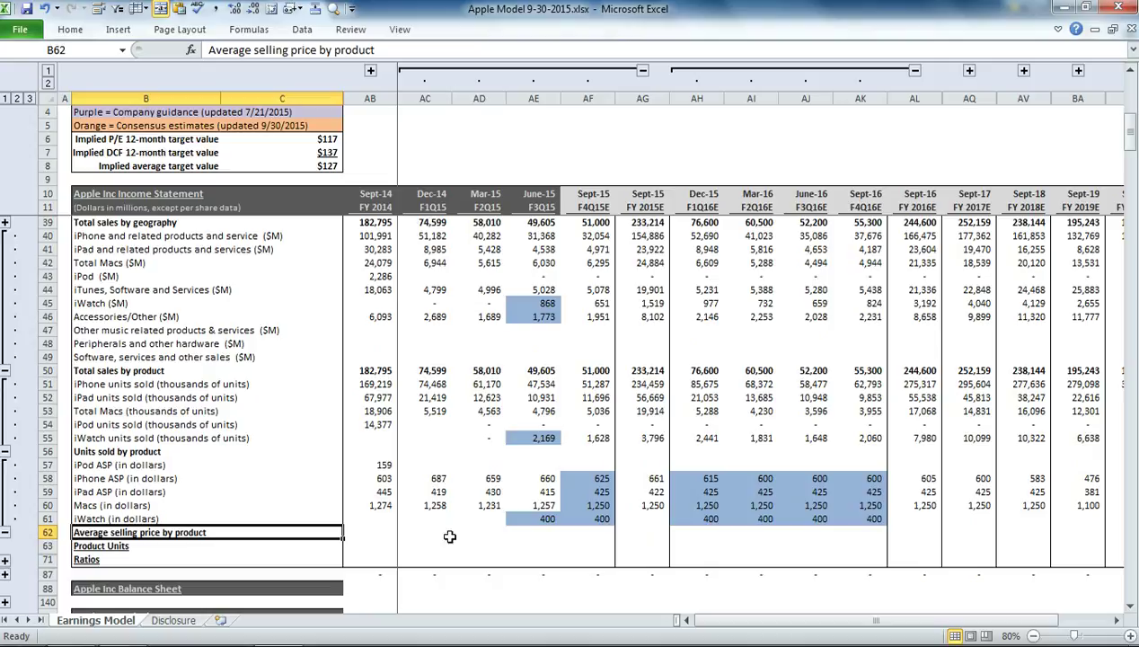
{"action": "left_click", "coordinate": [6, 560]}
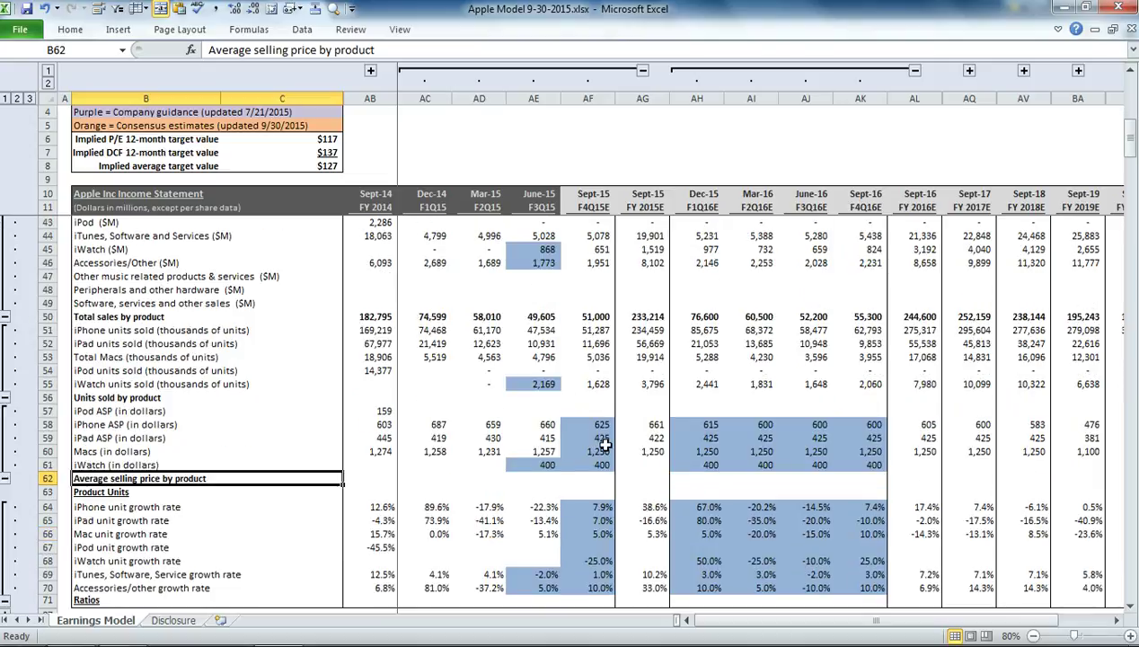
{"action": "scroll", "coordinate": [604, 442], "scroll_direction": "up", "scroll_amount": 2}
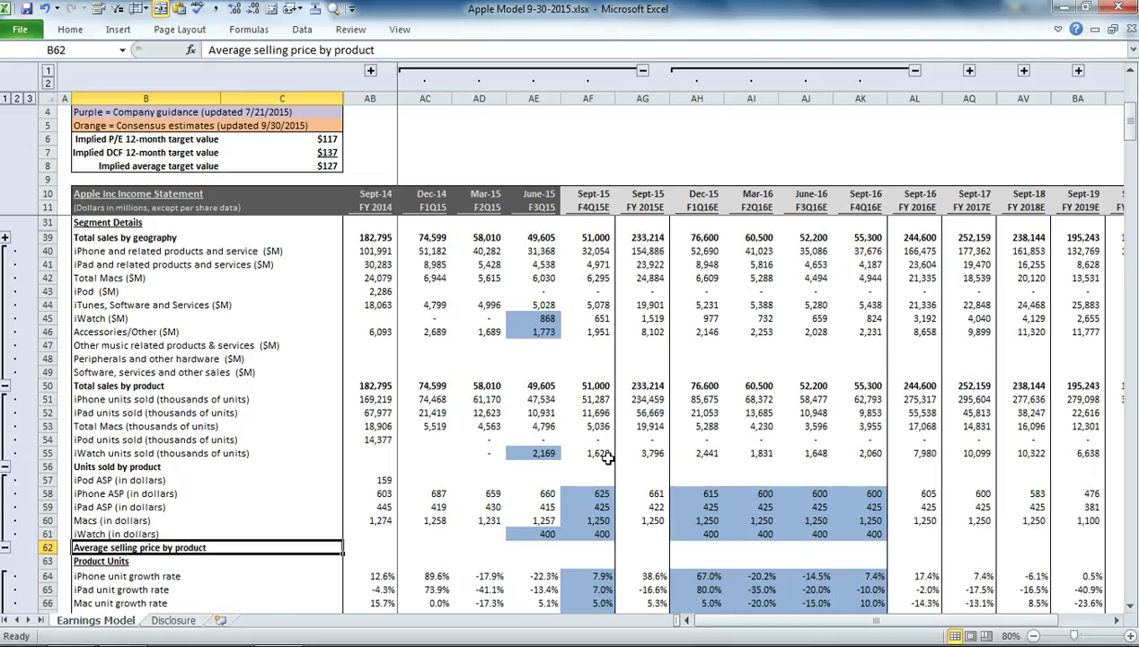
{"action": "scroll", "coordinate": [603, 490], "scroll_direction": "down", "scroll_amount": 2}
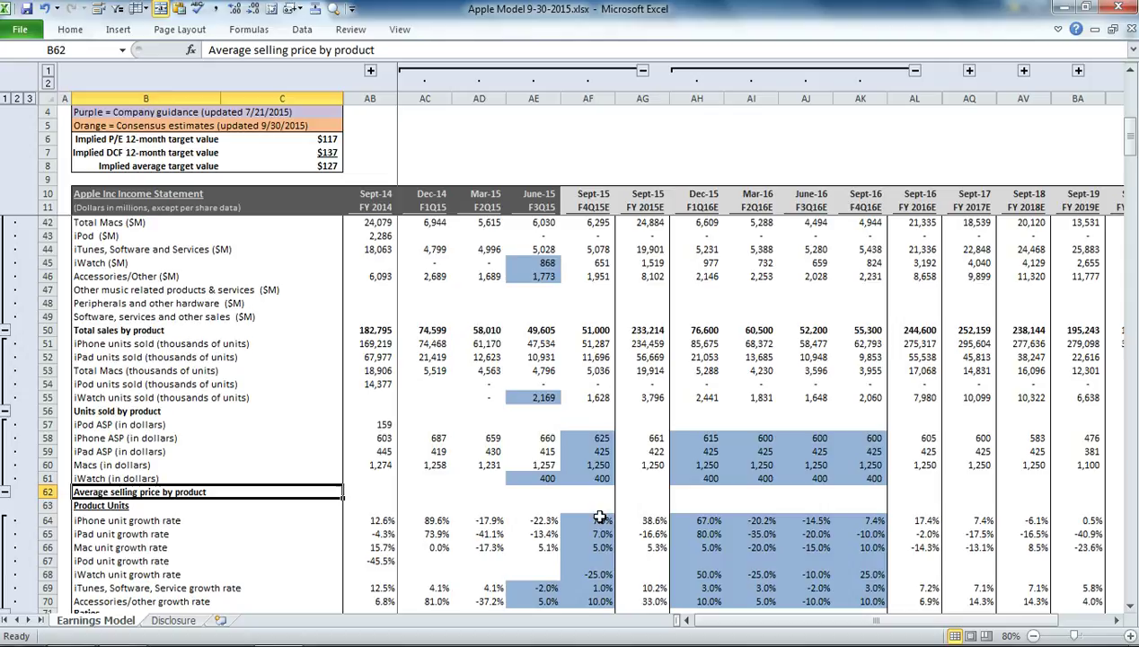
{"action": "scroll", "coordinate": [593, 444], "scroll_direction": "up", "scroll_amount": 3}
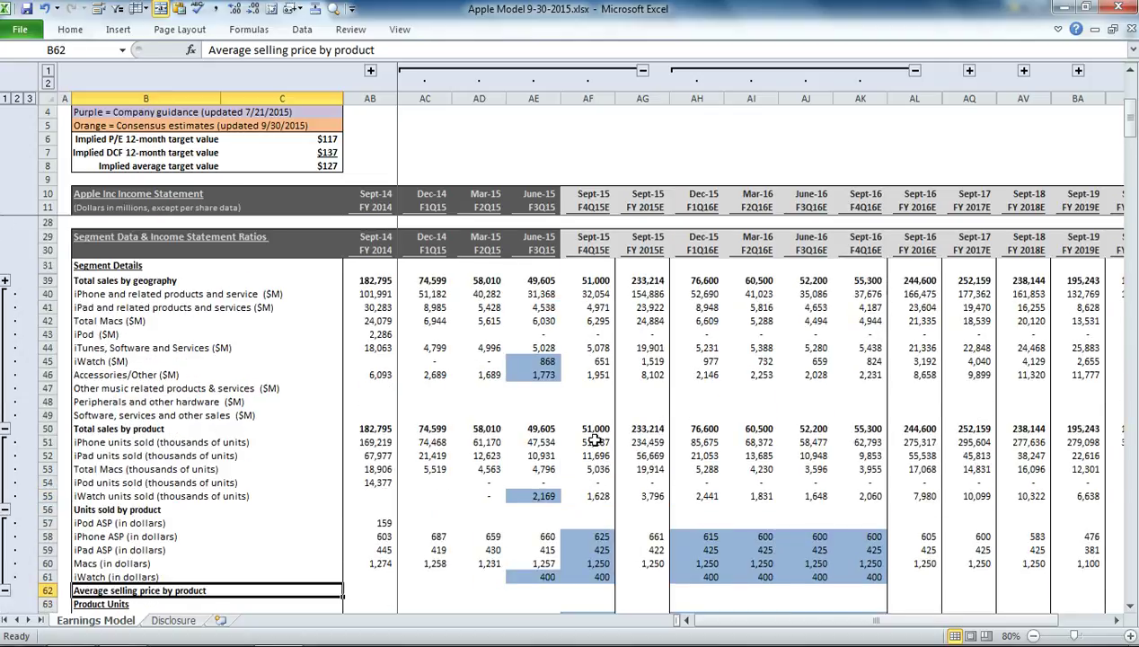
{"action": "left_click", "coordinate": [594, 280]}
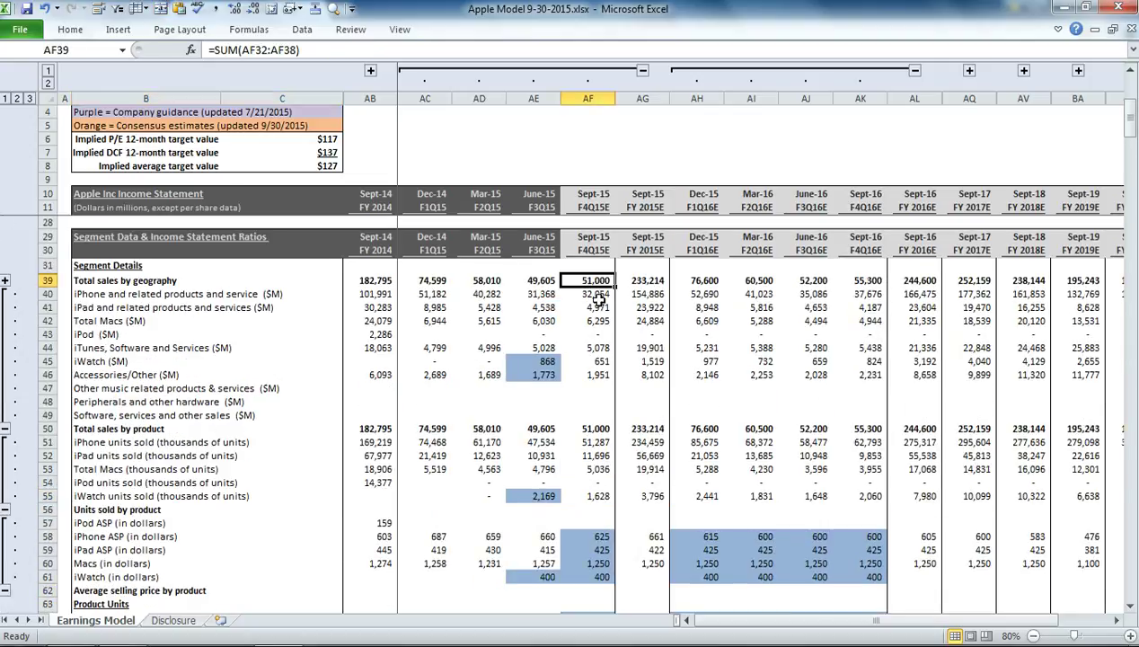
{"action": "key", "text": "Down"}
{"action": "key", "text": "Down"}
{"action": "key", "text": "Down"}
{"action": "key", "text": "Down"}
{"action": "key", "text": "Down"}
{"action": "key", "text": "Down"}
{"action": "key", "text": "Down"}
{"action": "key", "text": "Down"}
{"action": "key", "text": "Down"}
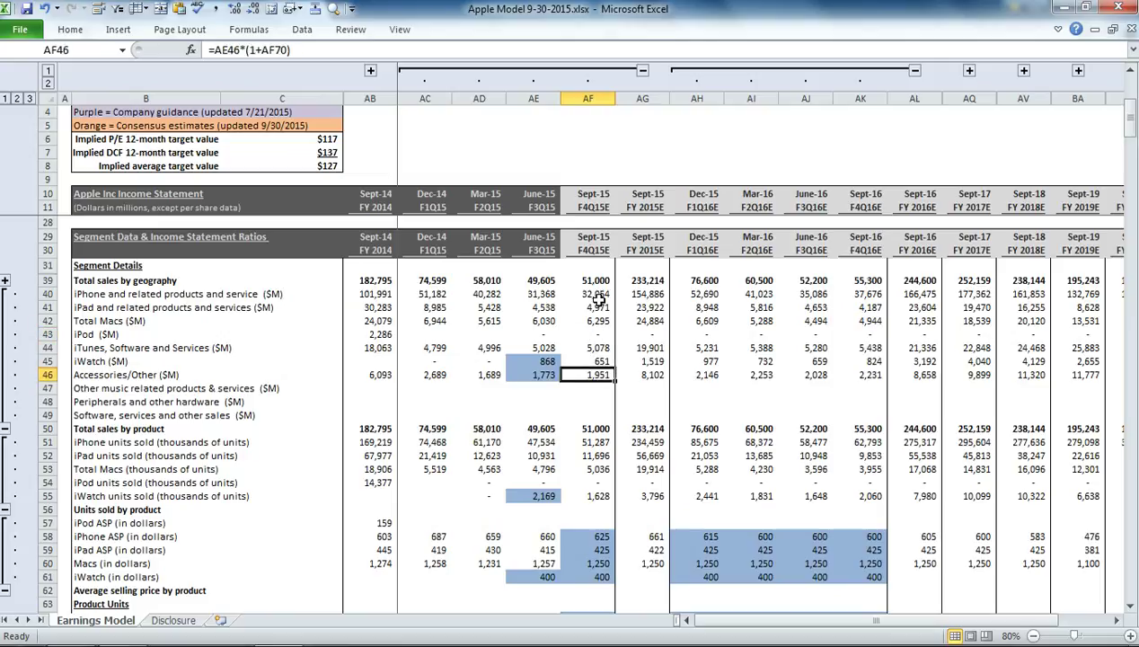
{"action": "key", "text": "Down"}
{"action": "key", "text": "Down"}
{"action": "key", "text": "Down"}
{"action": "key", "text": "Down"}
{"action": "key", "text": "Down"}
{"action": "key", "text": "Down"}
{"action": "key", "text": "Down"}
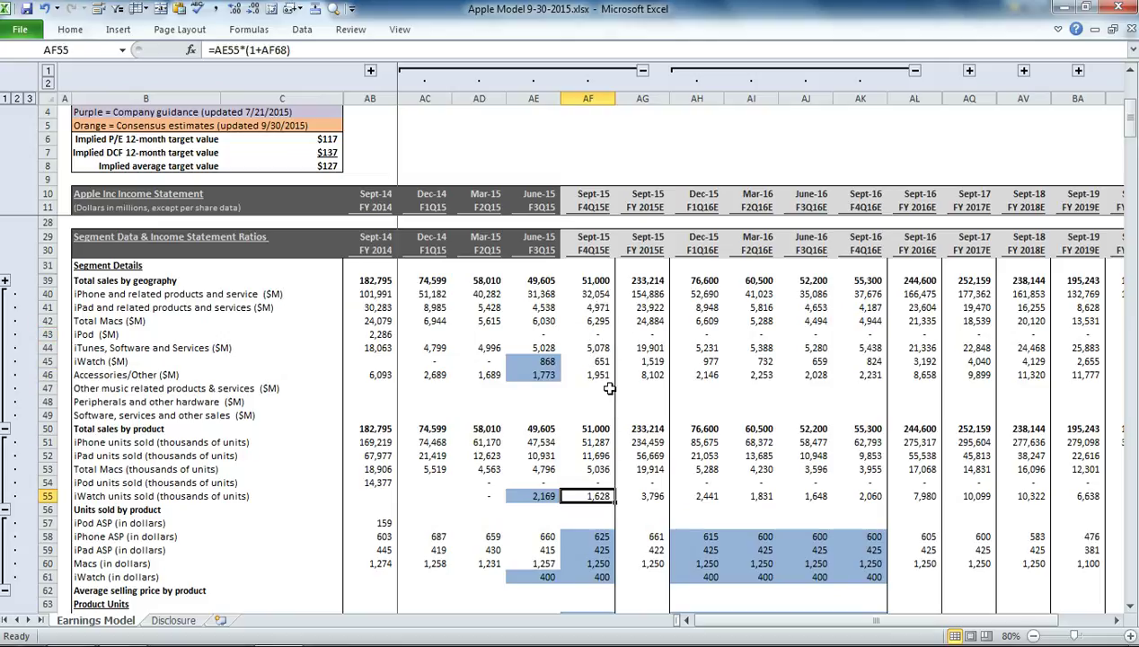
{"action": "scroll", "coordinate": [604, 378], "scroll_direction": "down", "scroll_amount": 1}
{"action": "left_click", "coordinate": [594, 478]}
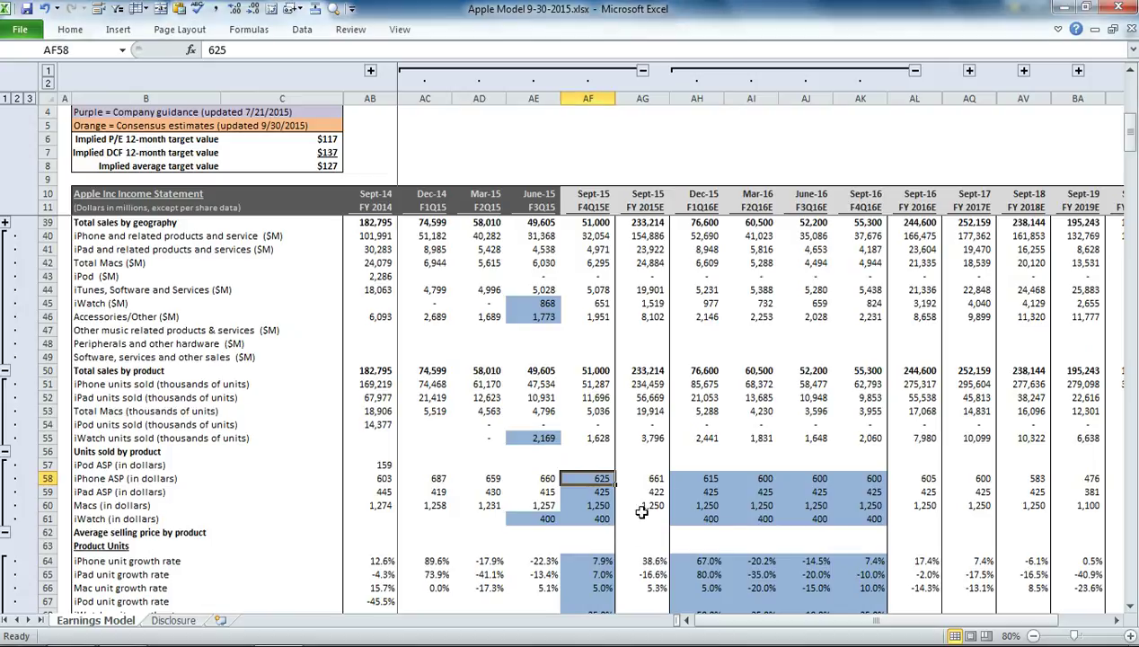
{"action": "scroll", "coordinate": [669, 515], "scroll_direction": "down", "scroll_amount": 1}
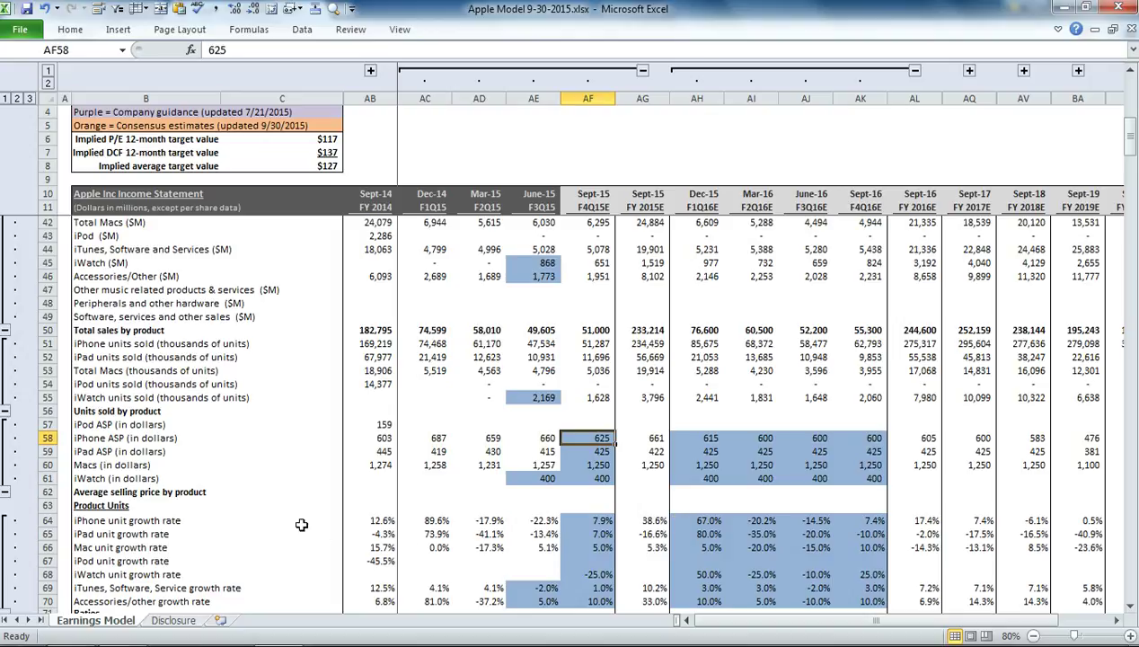
{"action": "left_click", "coordinate": [577, 520]}
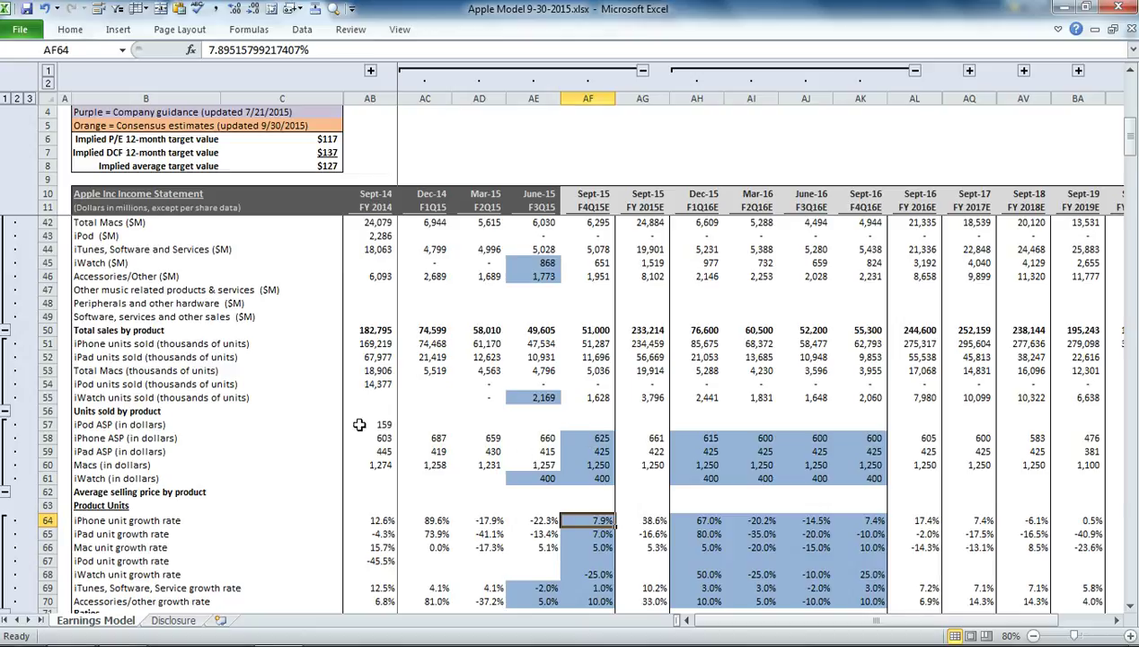
{"action": "left_click", "coordinate": [589, 451]}
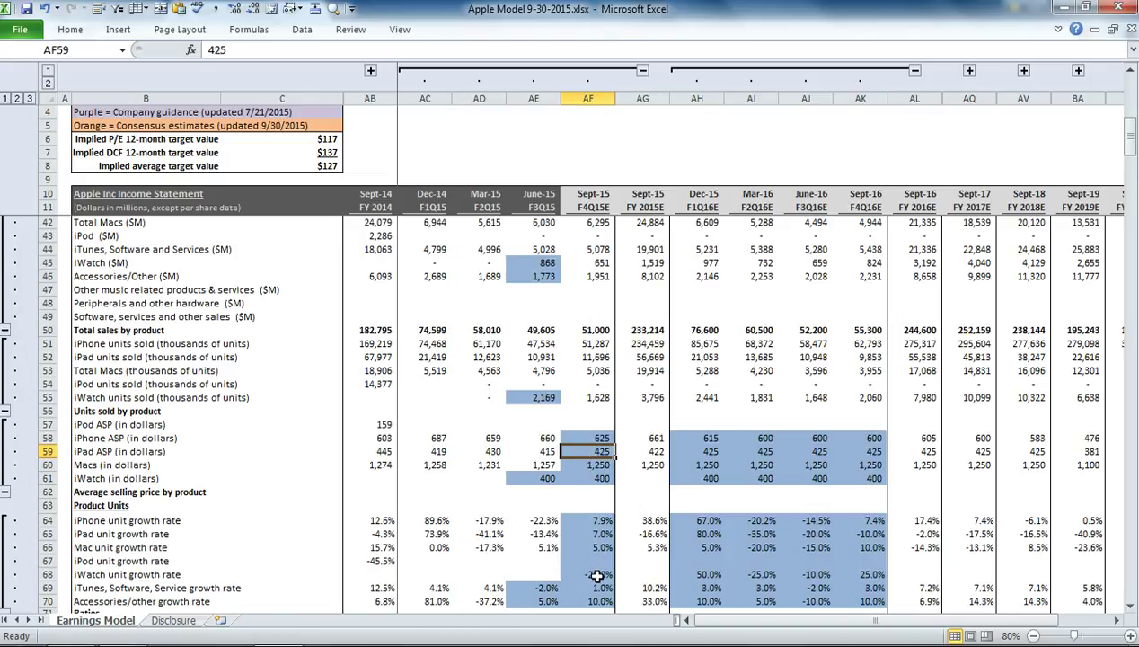
{"action": "left_click", "coordinate": [581, 329]}
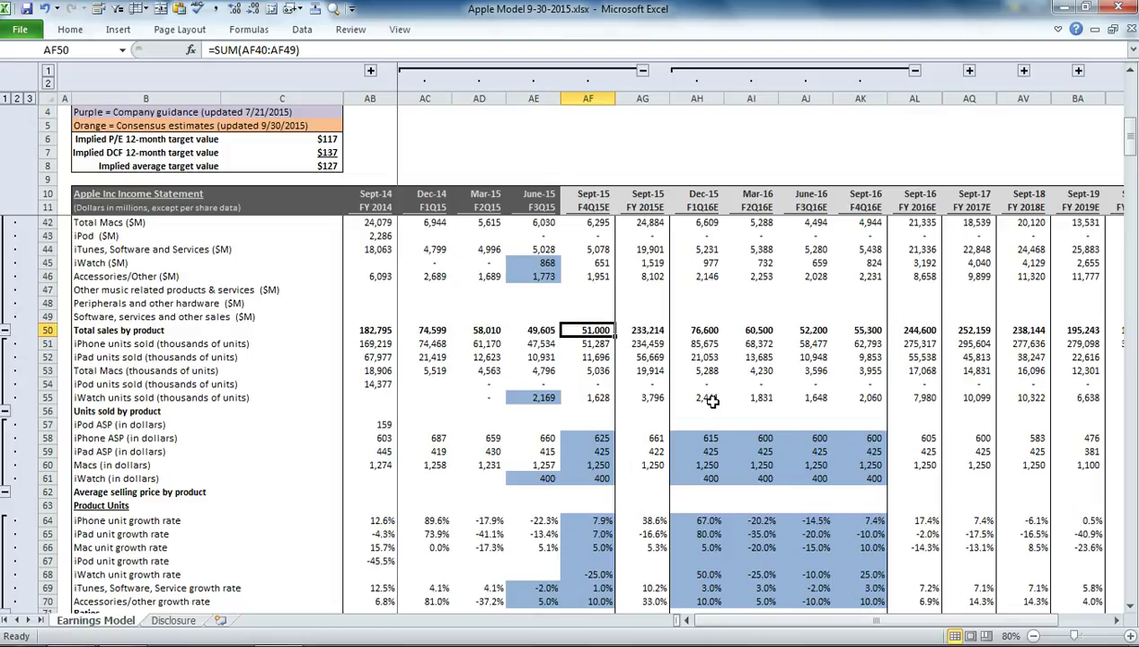
{"action": "left_click", "coordinate": [595, 437]}
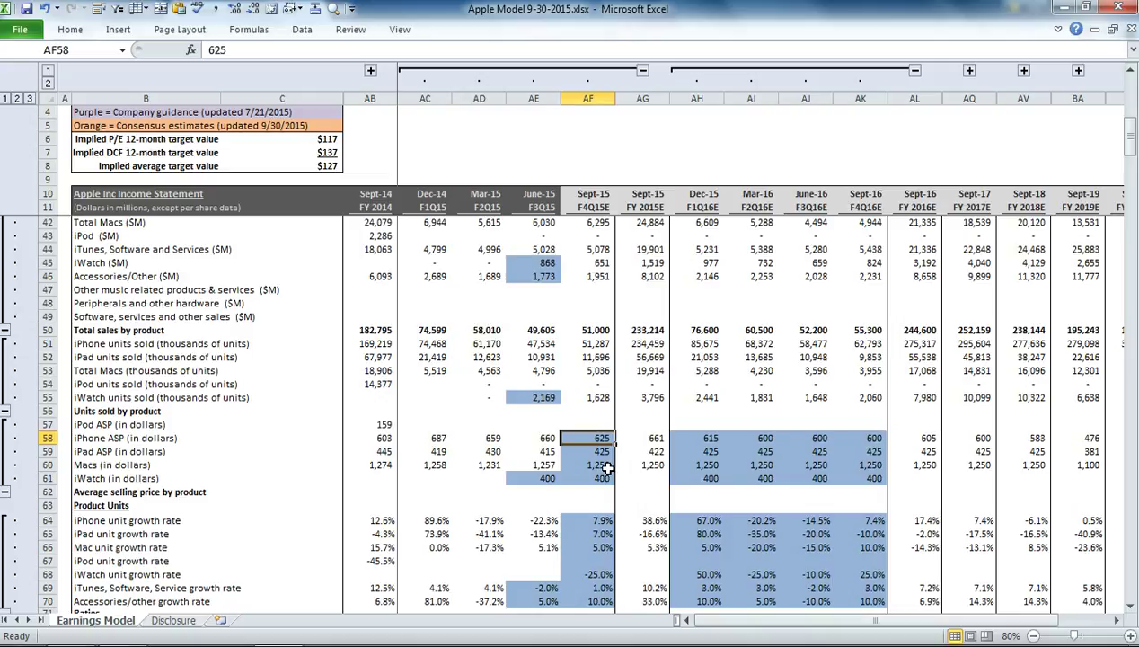
Step: Set the Sept-15 iPhone ASP to 650 and unit growth to 10%, then check the average target
{"action": "type", "text": "6"}
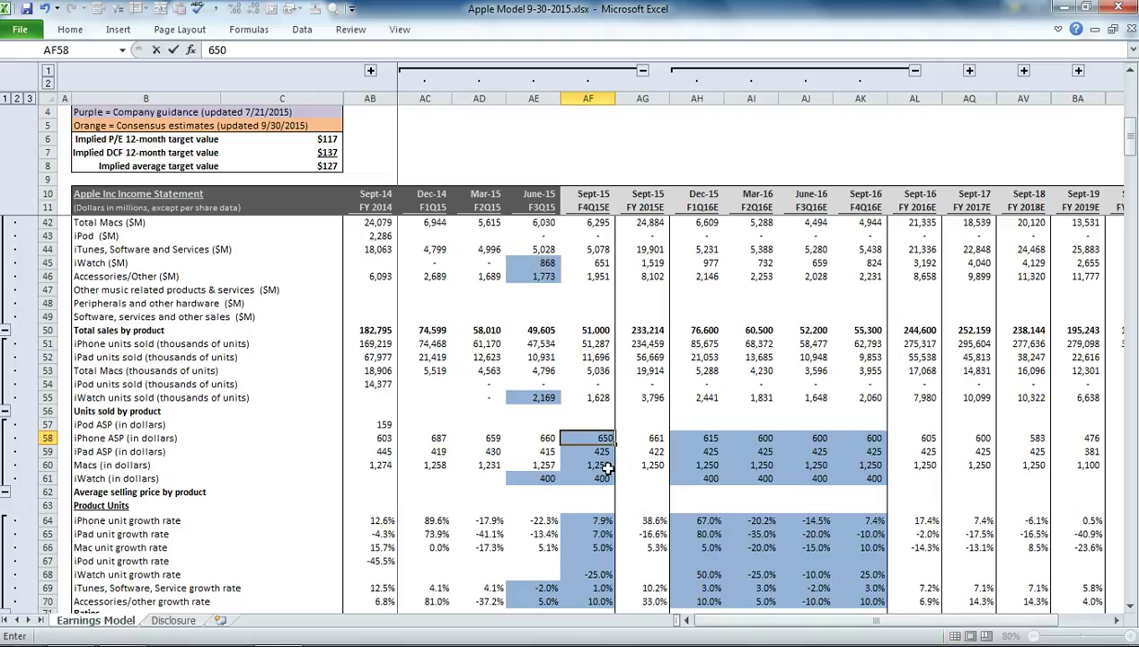
{"action": "key", "text": "Return"}
{"action": "key", "text": "Down"}
{"action": "key", "text": "Down"}
{"action": "key", "text": "Down"}
{"action": "key", "text": "Down"}
{"action": "key", "text": "Down"}
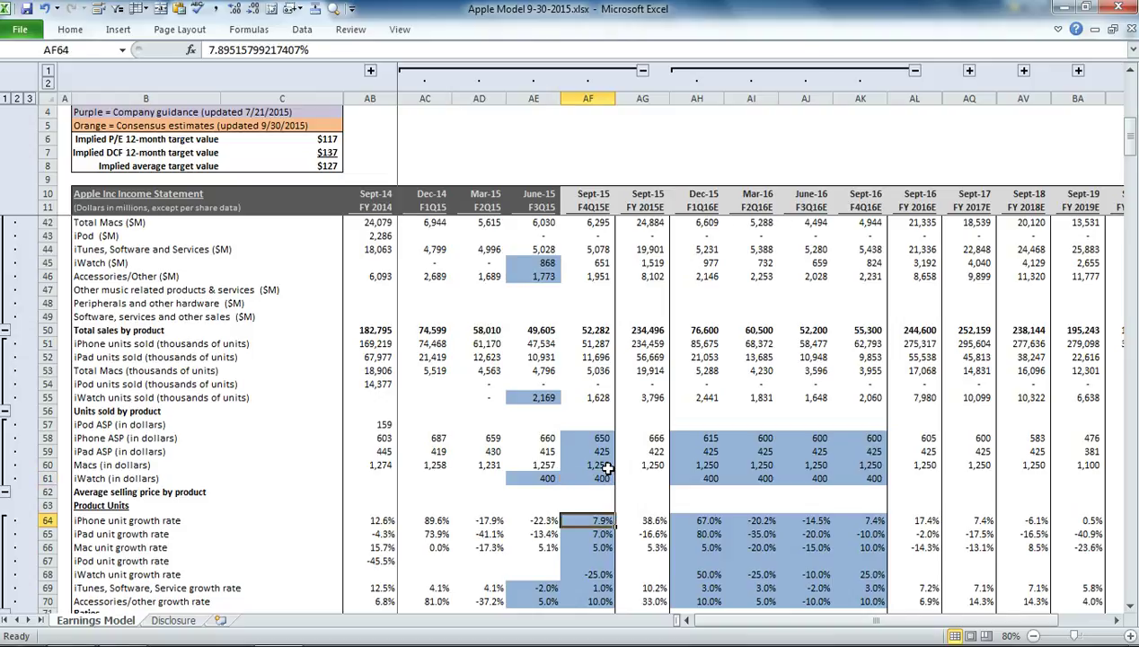
{"action": "type", "text": "10"}
{"action": "key", "text": "Return"}
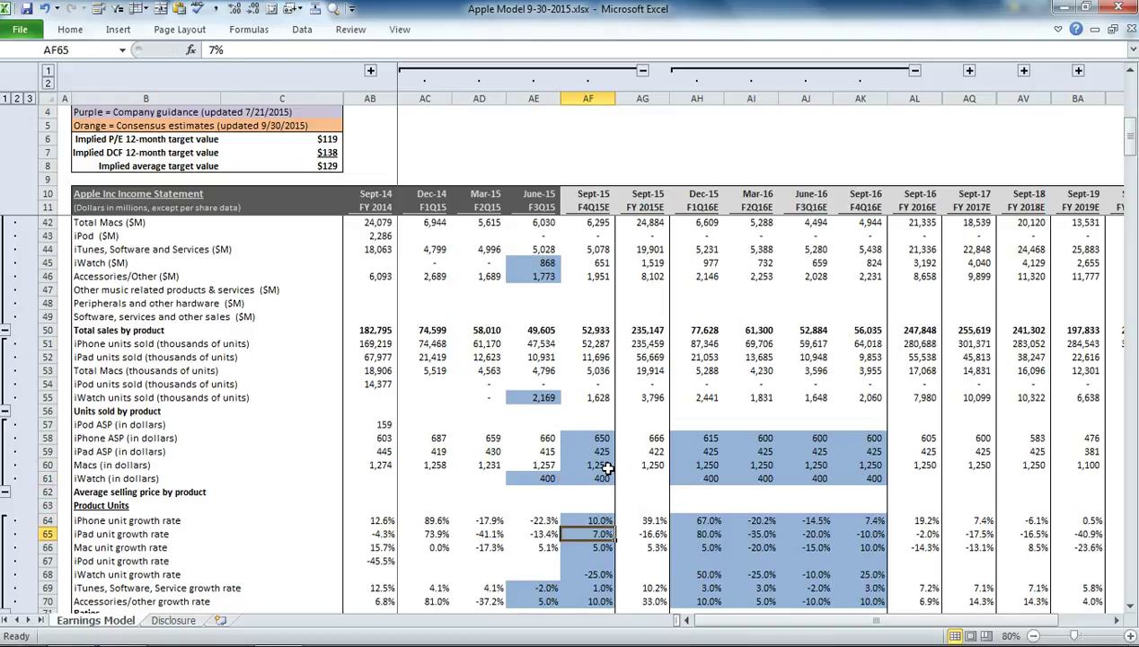
{"action": "left_click", "coordinate": [331, 167]}
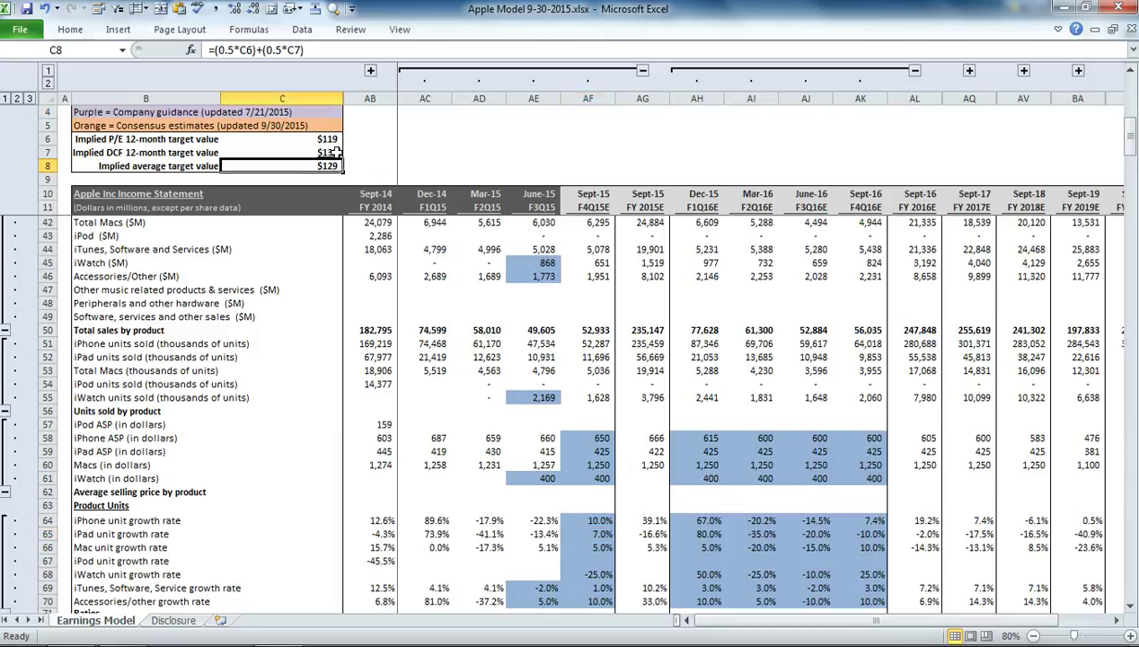
Step: Undo and redo both iPhone changes to compare the implied average target value
{"action": "left_click", "coordinate": [43, 11]}
{"action": "left_click", "coordinate": [43, 10]}
{"action": "left_click", "coordinate": [341, 166]}
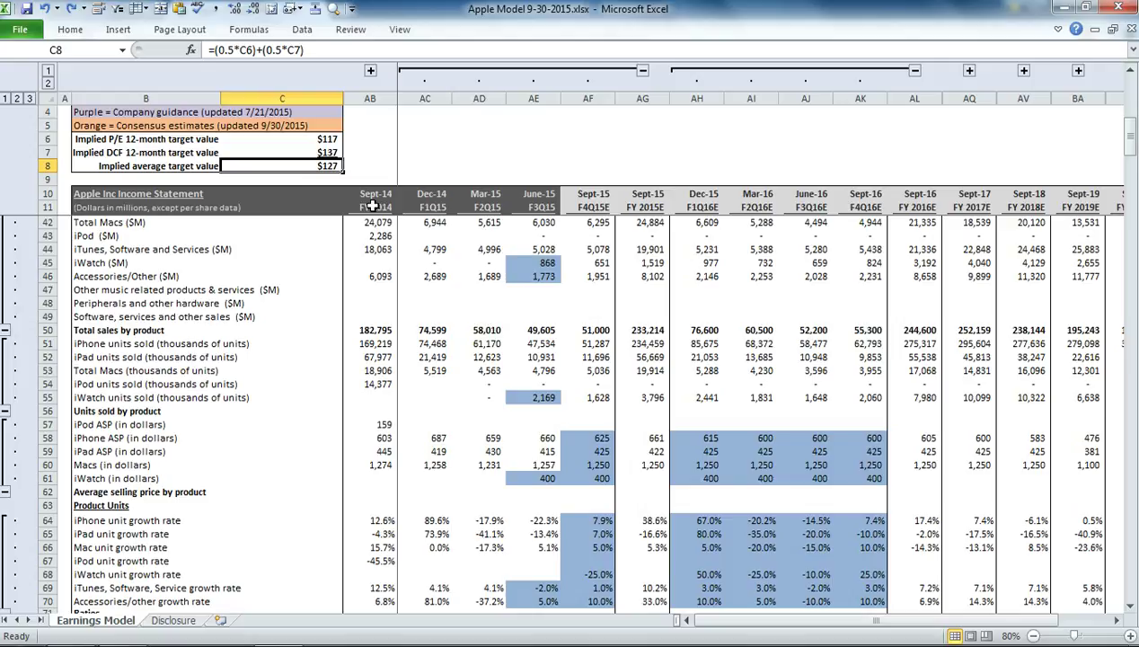
{"action": "left_click", "coordinate": [71, 11]}
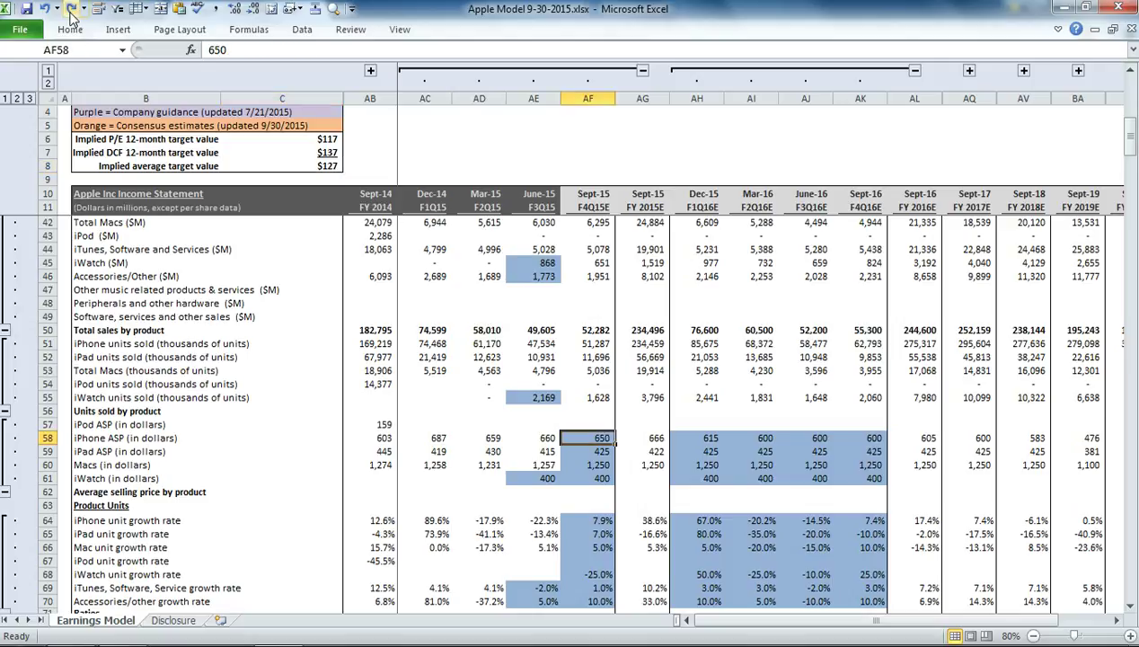
{"action": "left_click", "coordinate": [71, 11]}
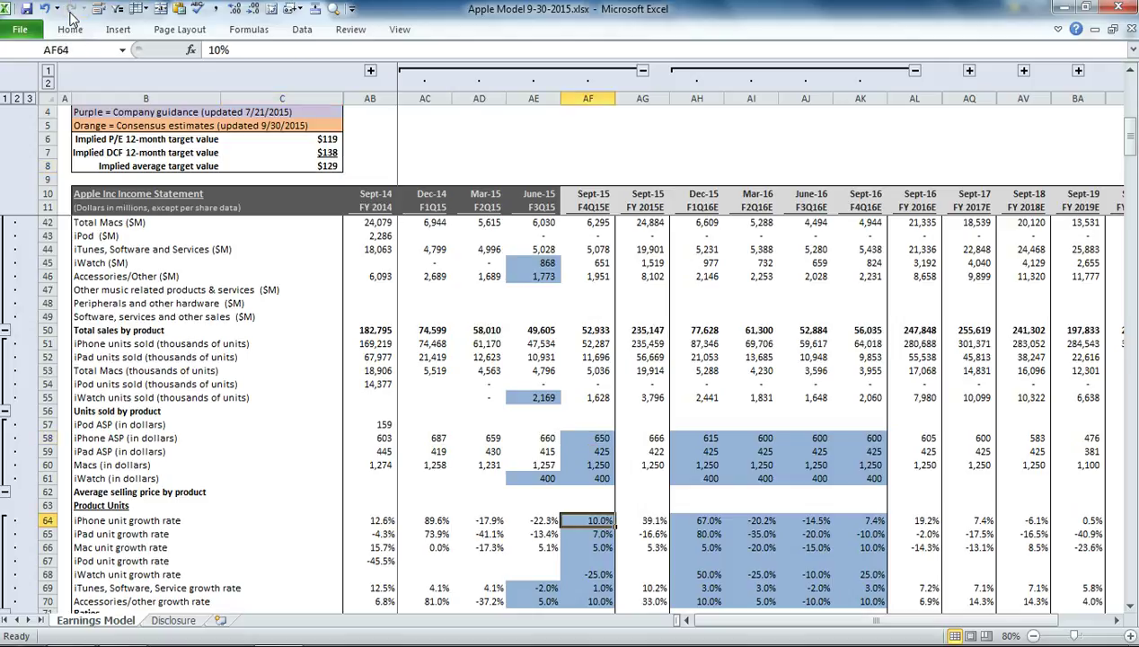
{"action": "left_click", "coordinate": [329, 166]}
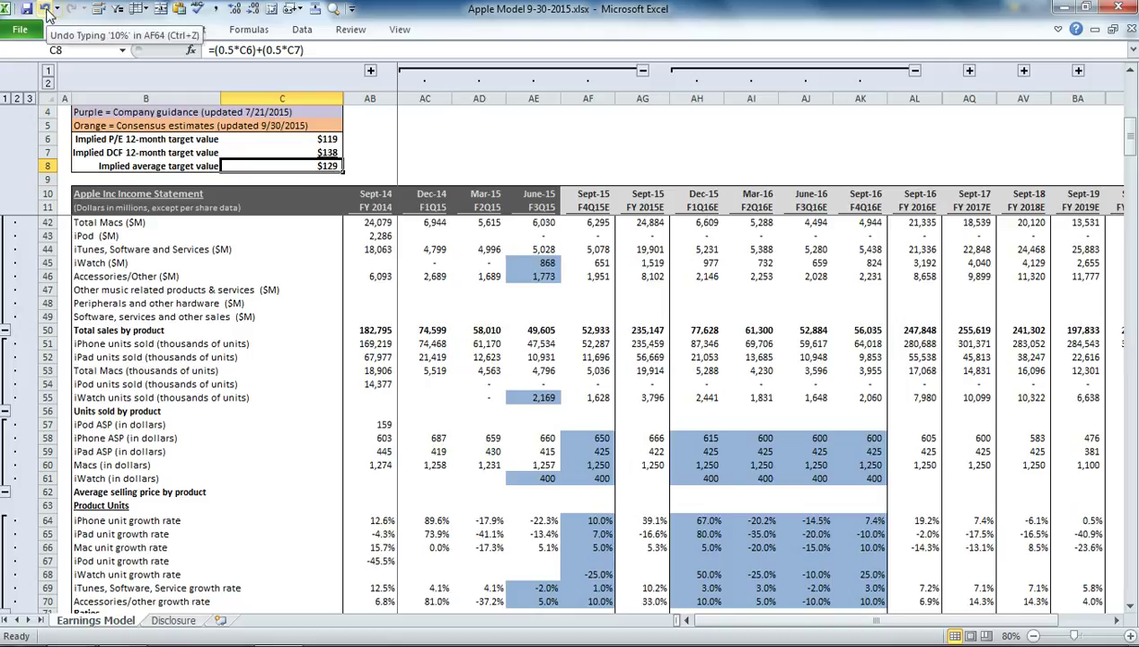
Step: Check Sept-15 total sales by product, then undo both changes to restore 625 and 7.9%
{"action": "left_click", "coordinate": [592, 330]}
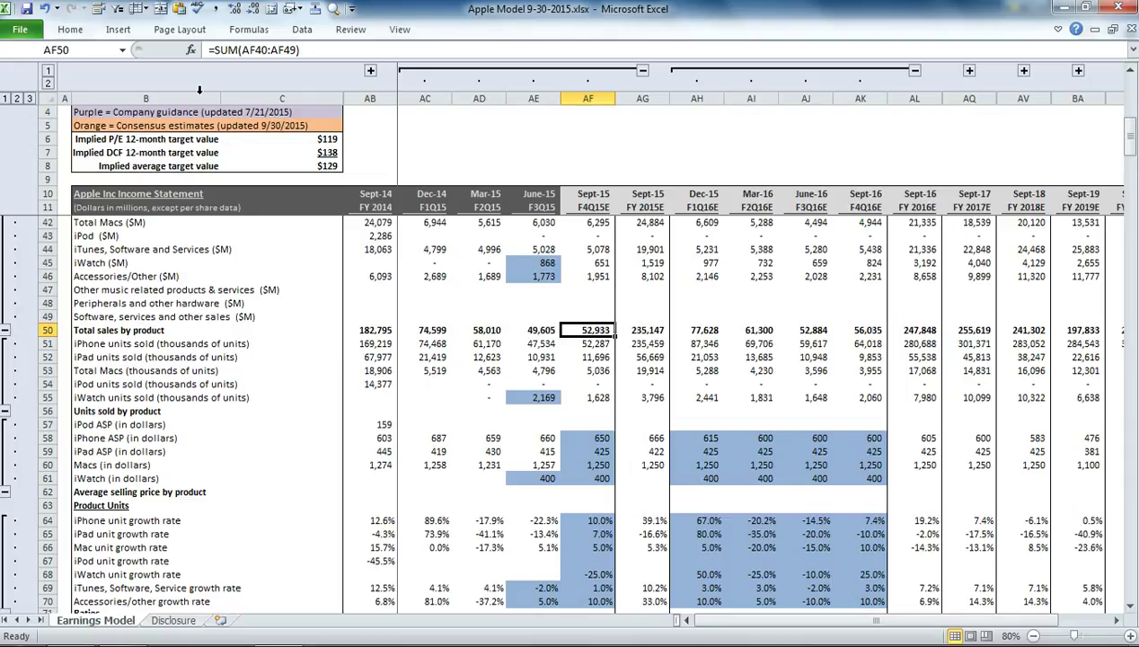
{"action": "left_click", "coordinate": [45, 9]}
{"action": "left_click", "coordinate": [45, 9]}
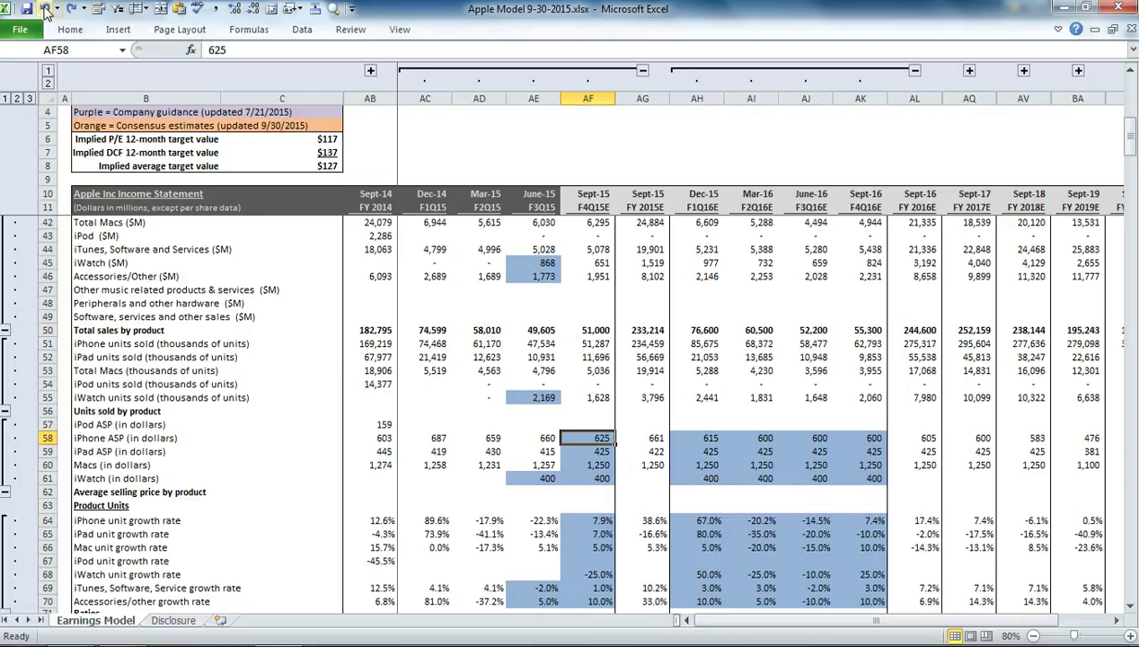
{"action": "left_click", "coordinate": [587, 316]}
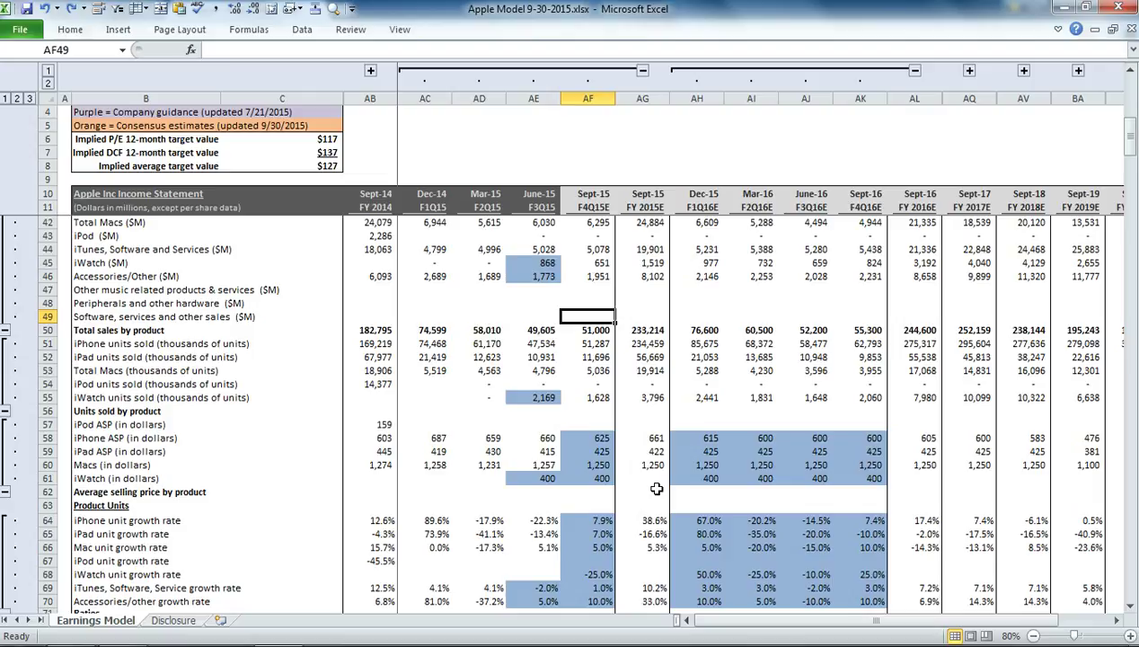
Step: Trace the references of the Sept-15 net sales formula in AF12 without changing it
{"action": "scroll", "coordinate": [650, 434], "scroll_direction": "up", "scroll_amount": 8}
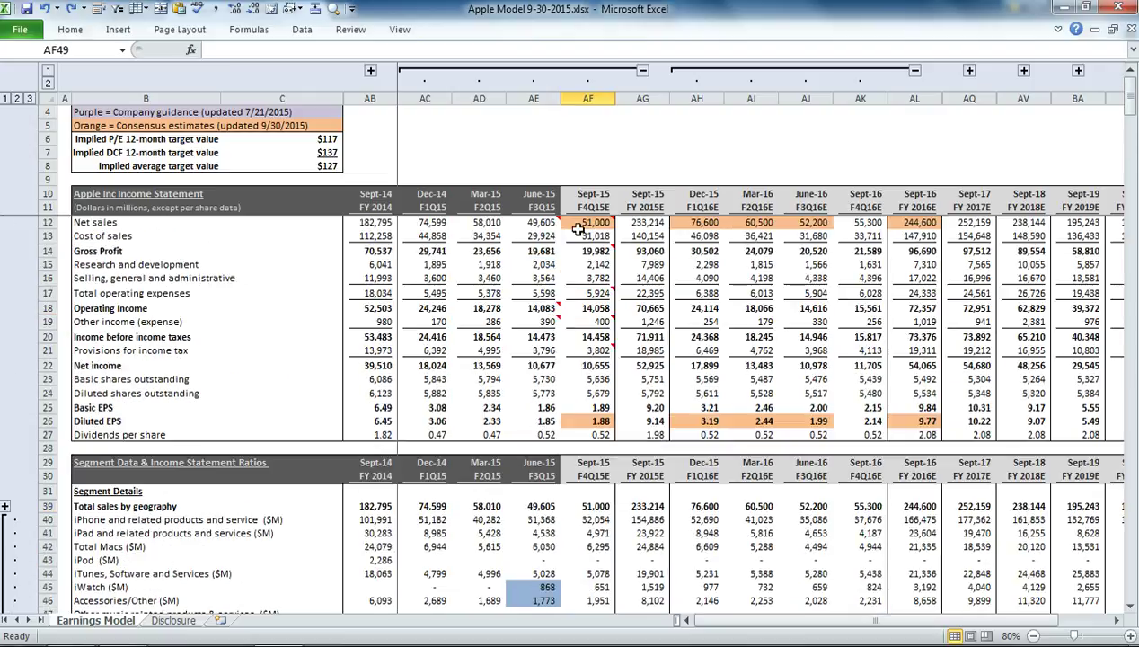
{"action": "left_click", "coordinate": [579, 225]}
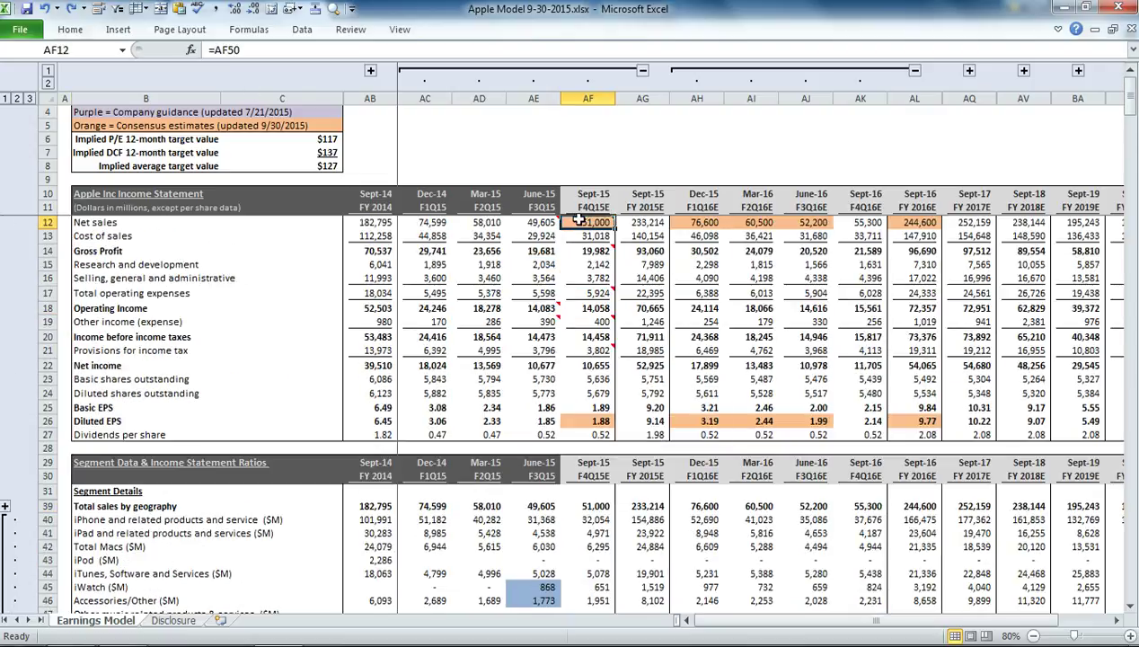
{"action": "double_click", "coordinate": [580, 223]}
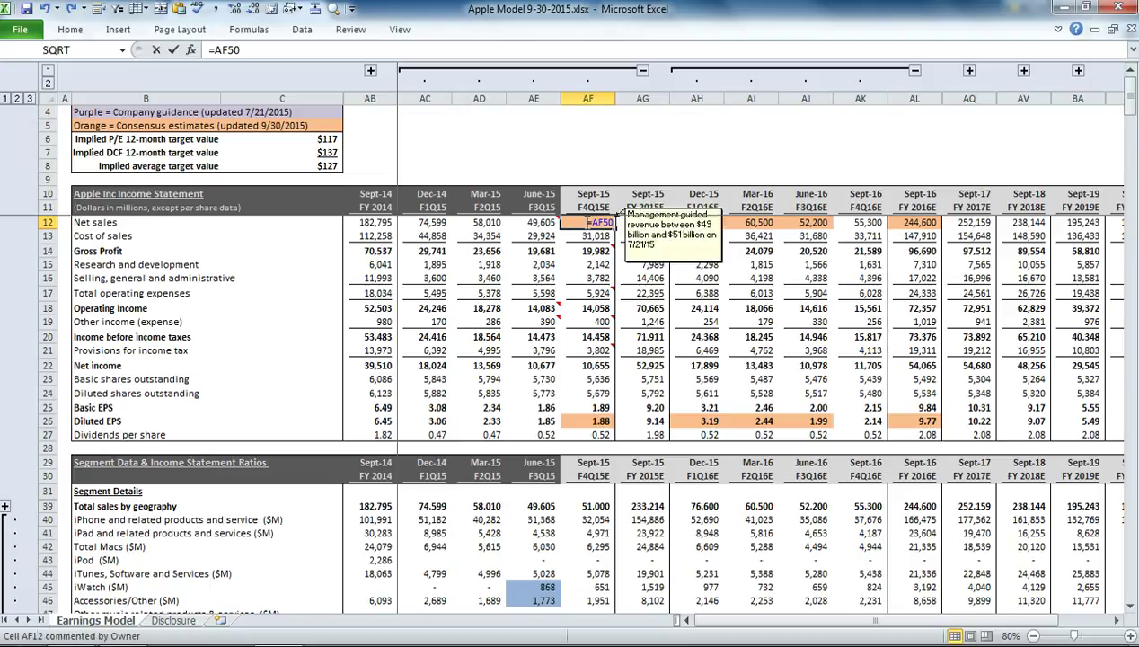
{"action": "scroll", "coordinate": [593, 260], "scroll_direction": "down", "scroll_amount": 7}
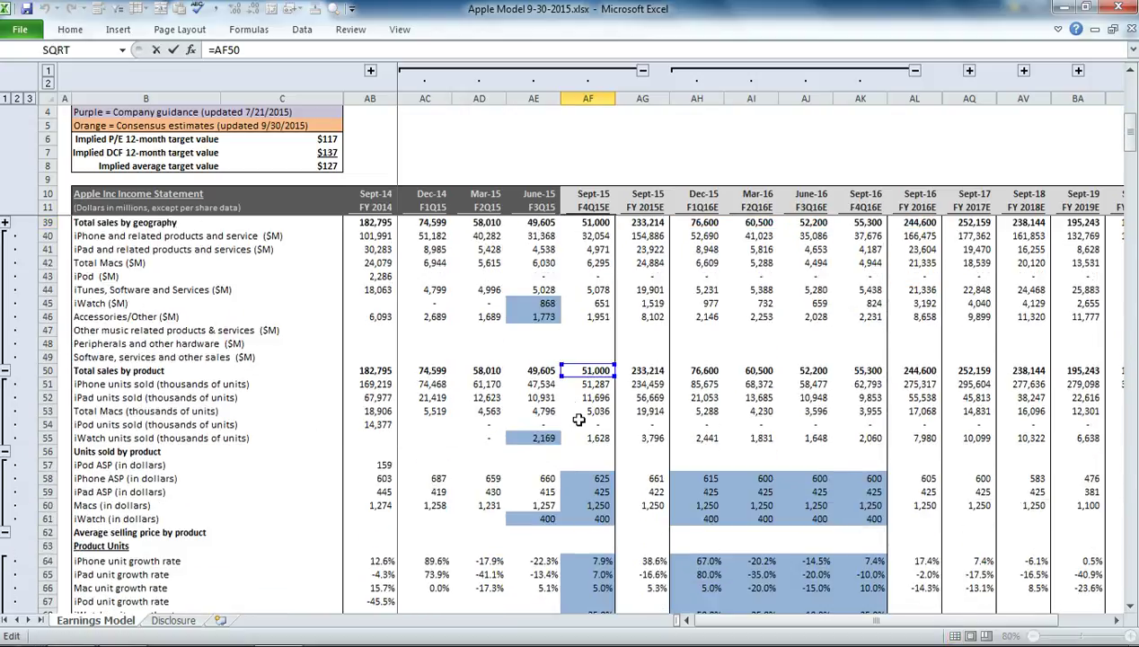
{"action": "scroll", "coordinate": [597, 395], "scroll_direction": "up", "scroll_amount": 7}
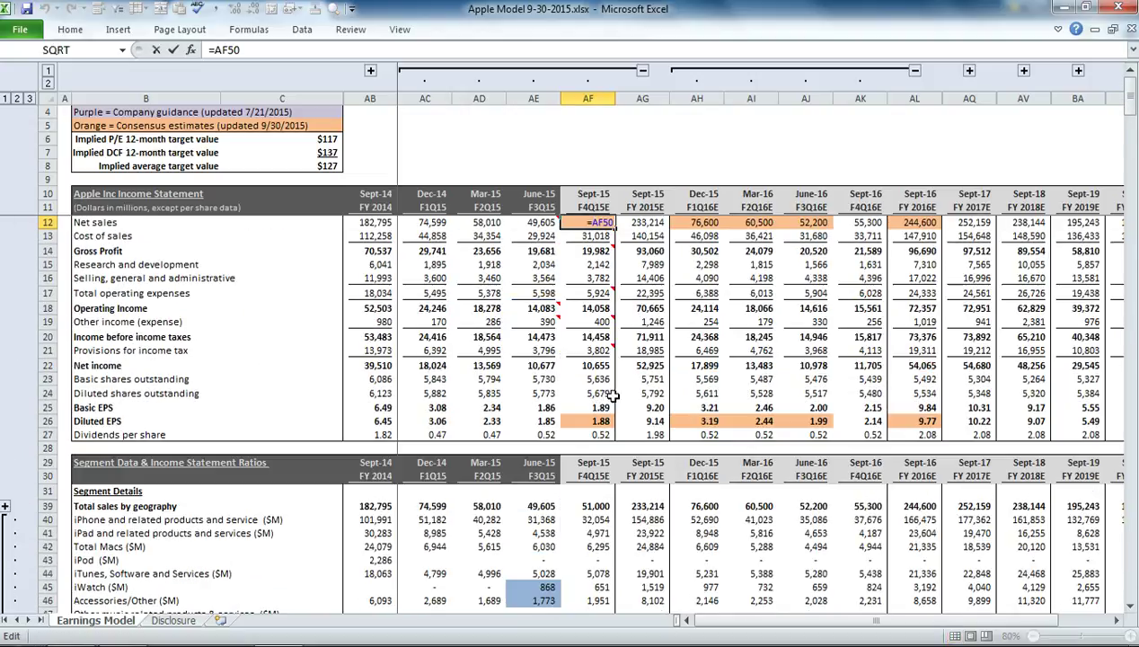
{"action": "key", "text": "Return"}
{"action": "left_click", "coordinate": [596, 227]}
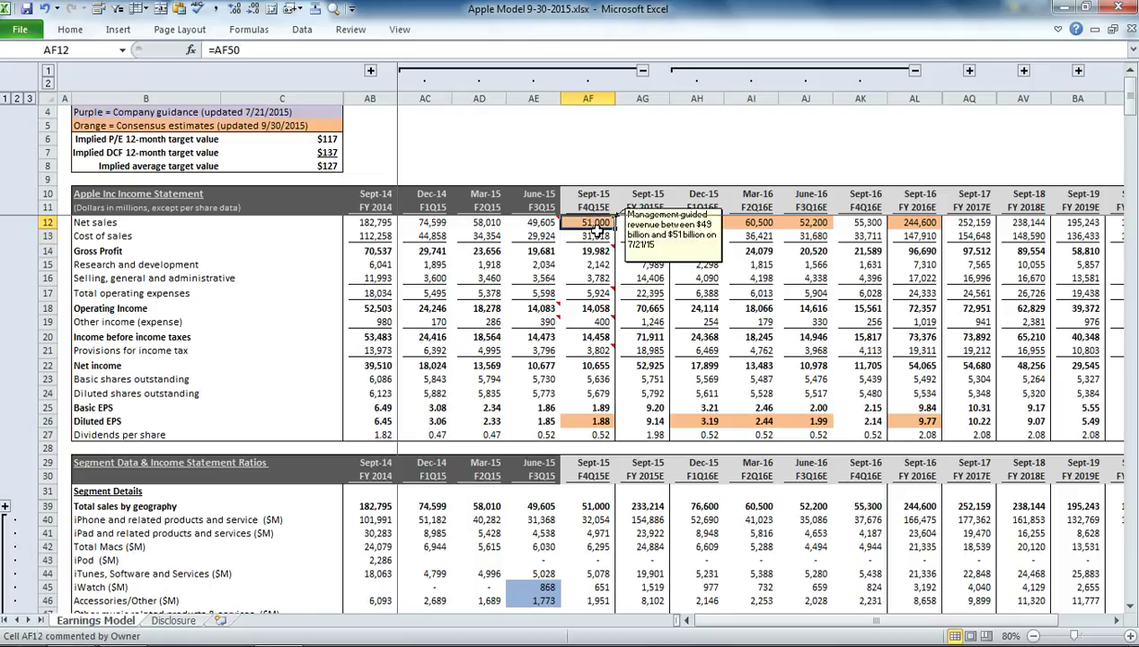
Step: Trace the Sept-15 cost of sales formula in AF13 and leave it unchanged
{"action": "left_click", "coordinate": [598, 235]}
{"action": "double_click", "coordinate": [598, 235]}
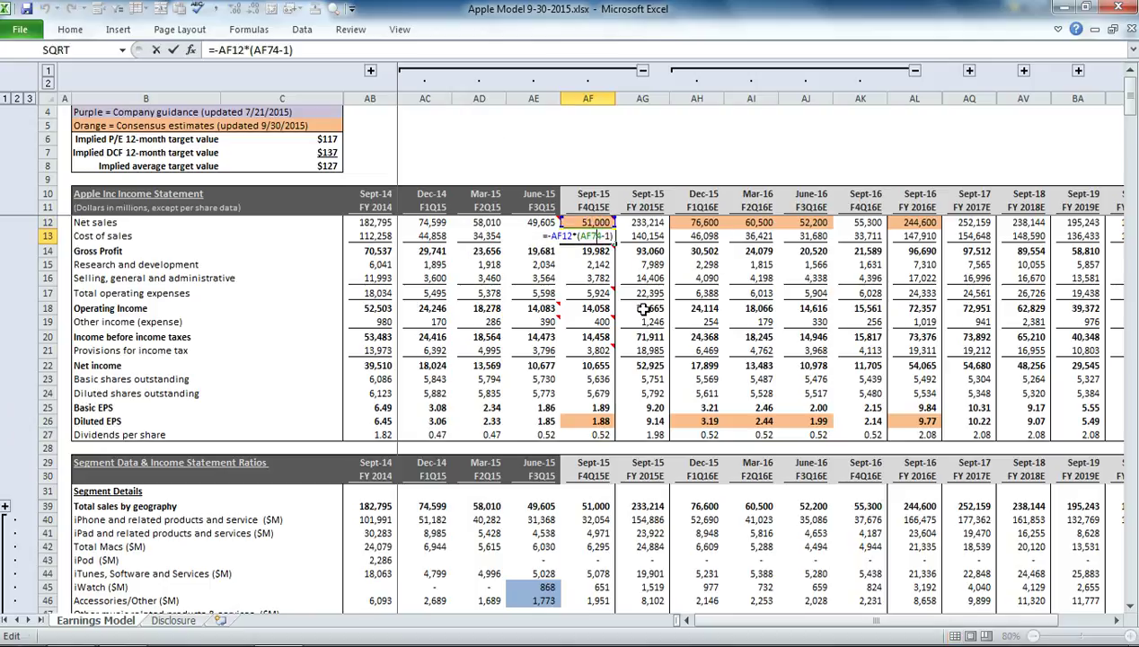
{"action": "scroll", "coordinate": [642, 368], "scroll_direction": "down", "scroll_amount": 12}
{"action": "key", "text": "Return"}
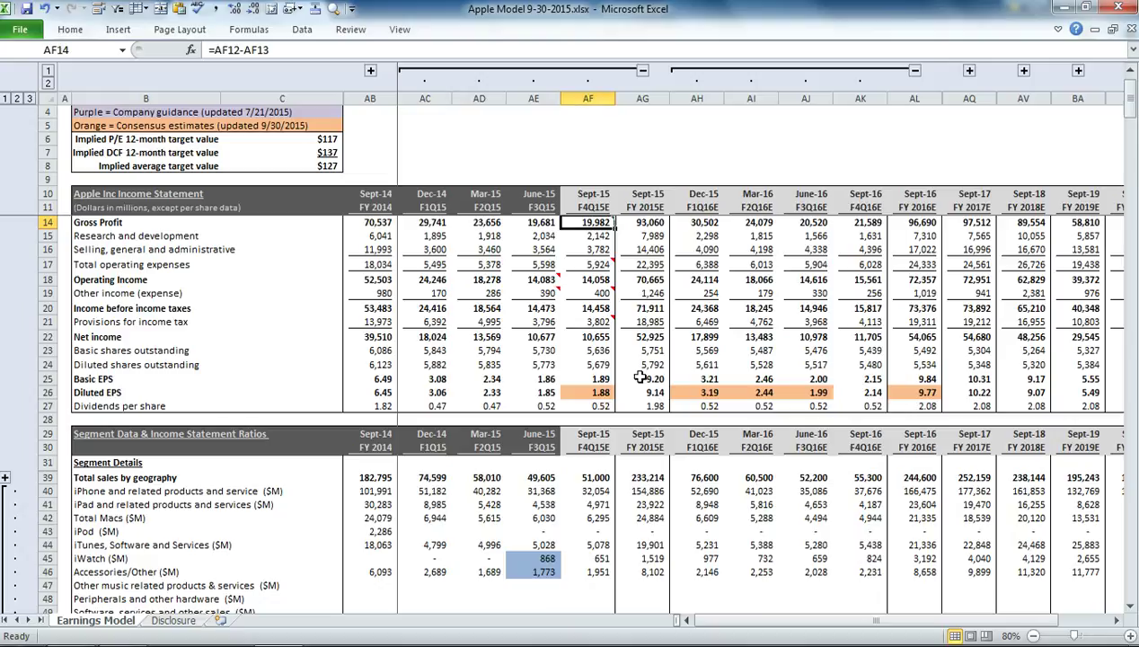
{"action": "scroll", "coordinate": [646, 420], "scroll_direction": "down", "scroll_amount": 13}
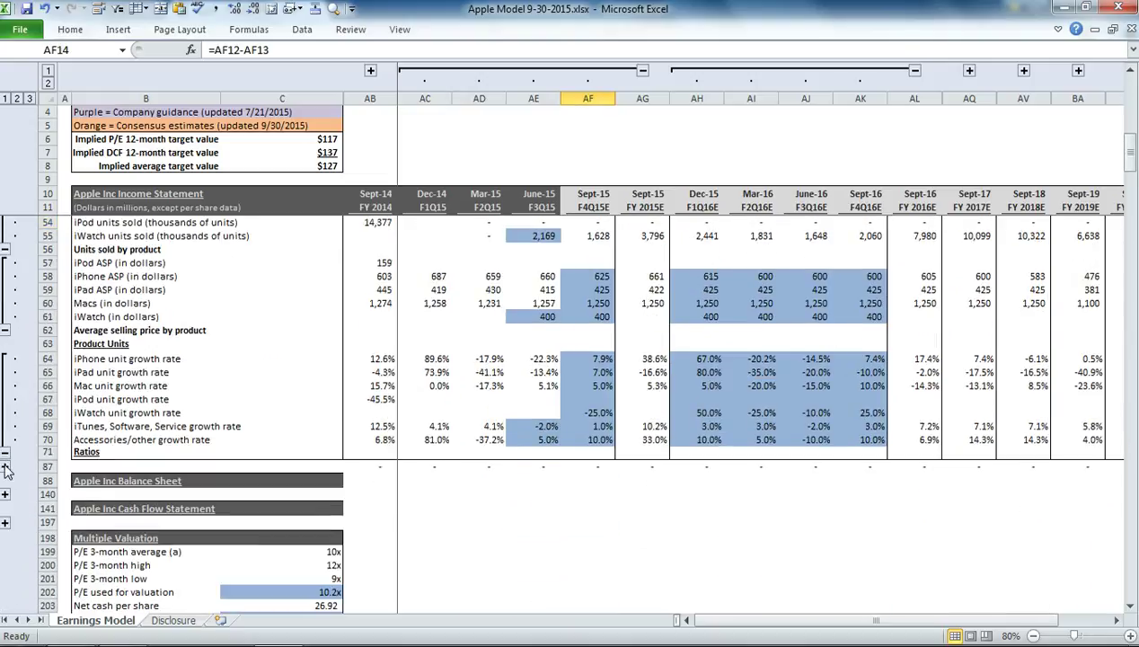
Step: Expand the Ratios rows and read the 39.18% gross margin's 38.5–39.5% guidance comment
{"action": "left_click", "coordinate": [4, 466]}
{"action": "mouse_move", "coordinate": [597, 466]}
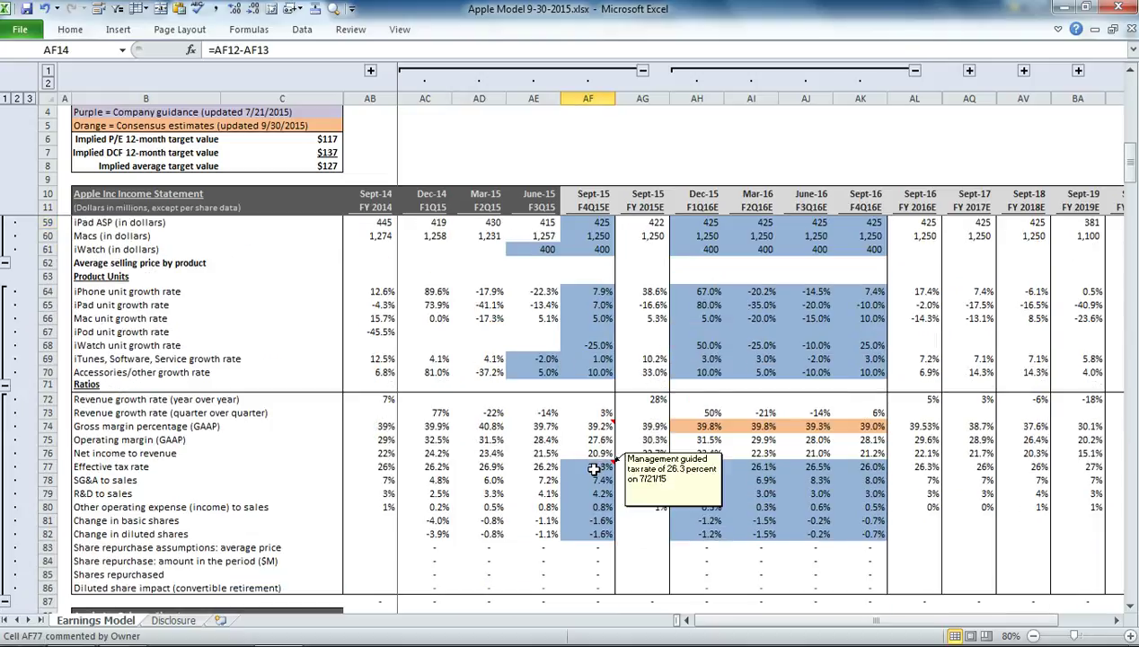
{"action": "left_click", "coordinate": [585, 427]}
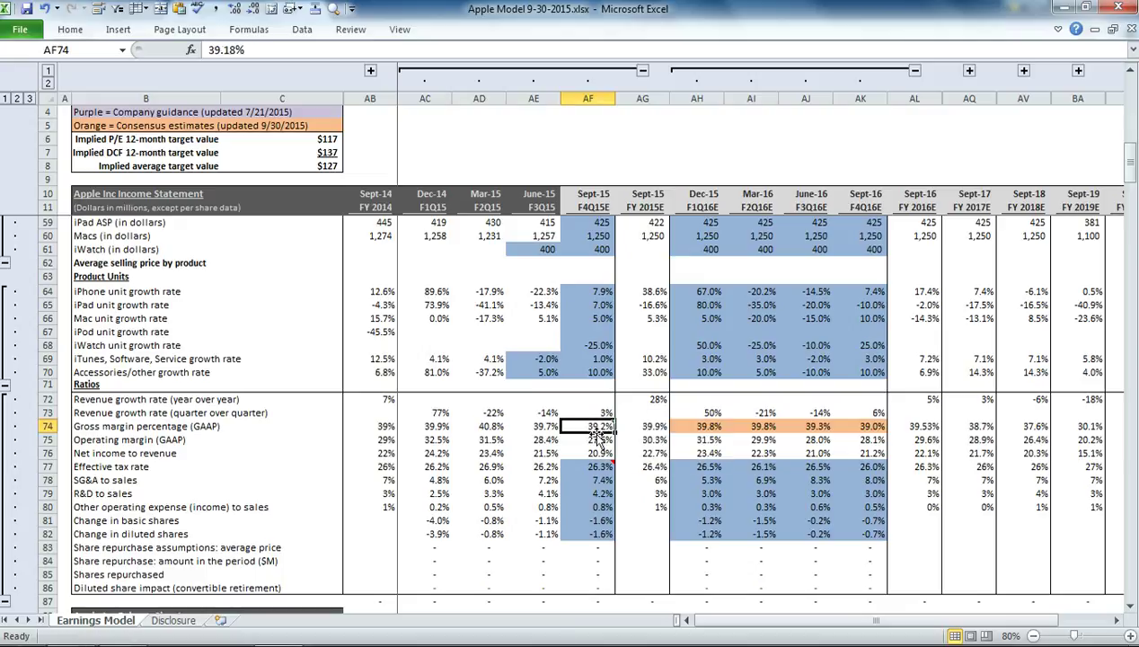
{"action": "mouse_move", "coordinate": [596, 425]}
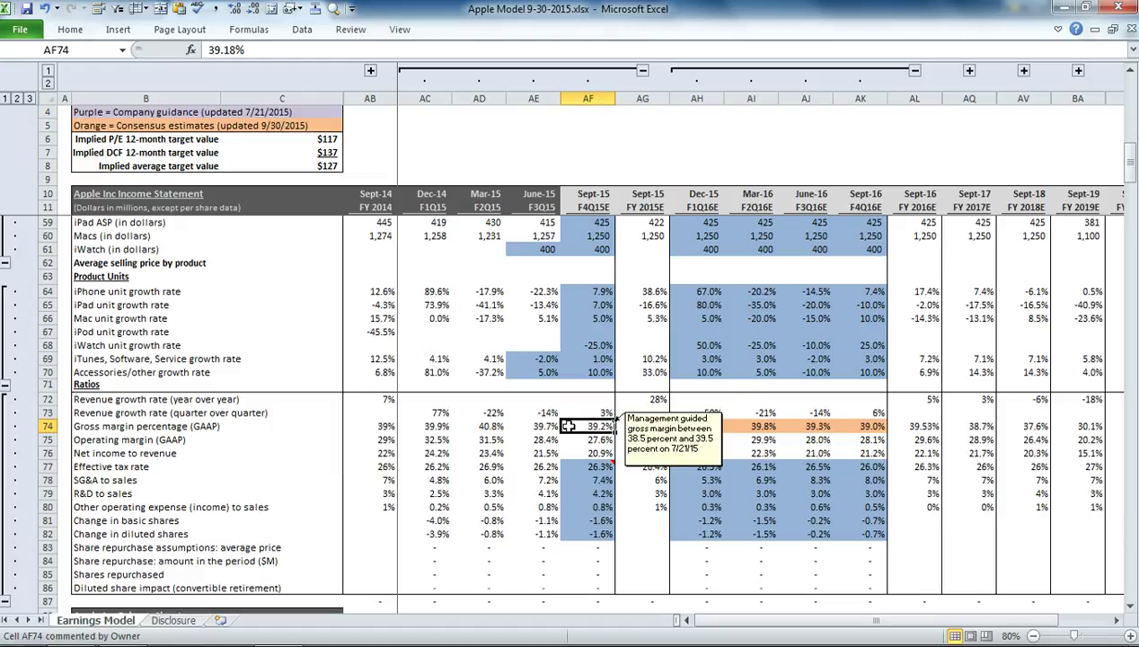
{"action": "scroll", "coordinate": [566, 395], "scroll_direction": "up", "scroll_amount": 15}
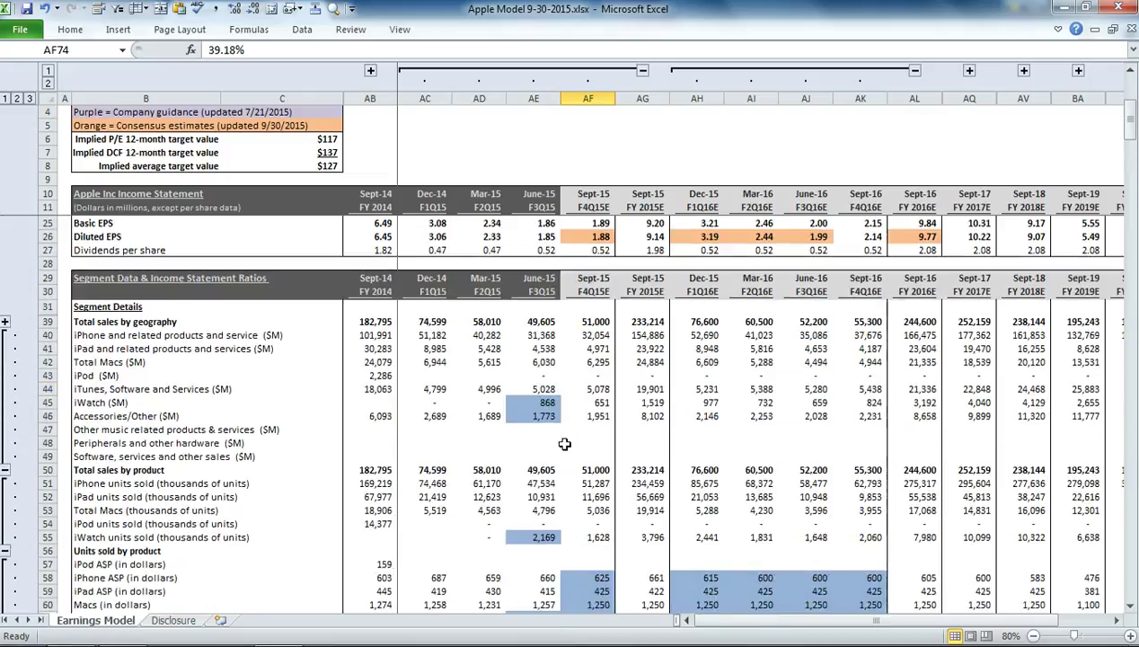
{"action": "double_click", "coordinate": [593, 235]}
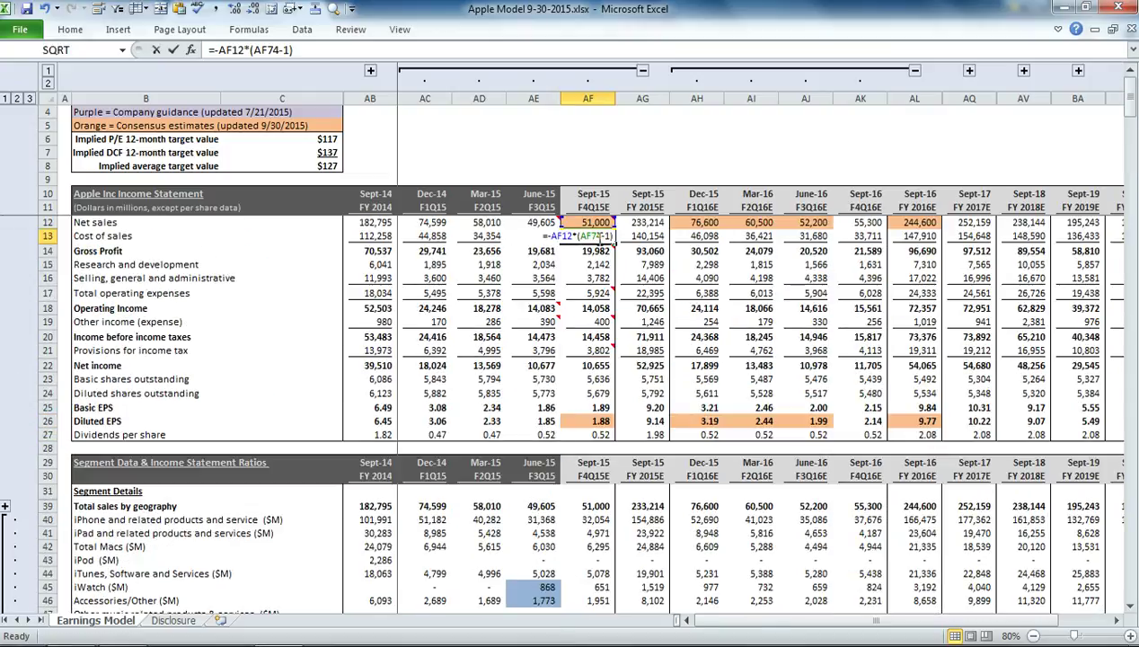
{"action": "scroll", "coordinate": [591, 375], "scroll_direction": "down", "scroll_amount": 14}
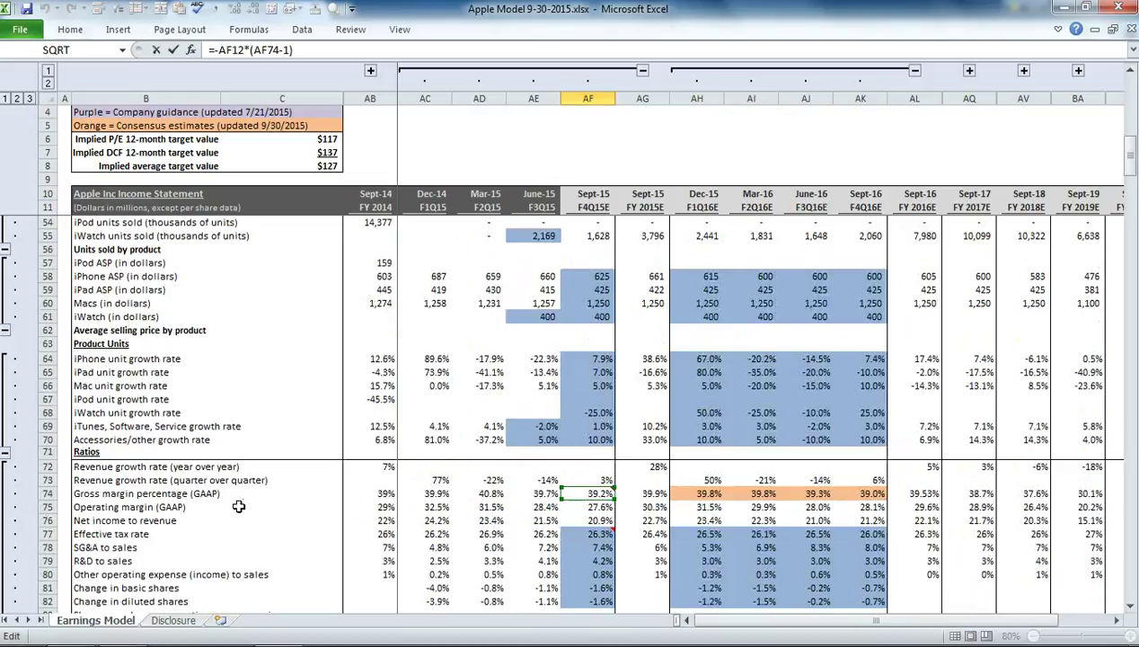
{"action": "key", "text": "Escape"}
{"action": "key", "text": "ctrl+z"}
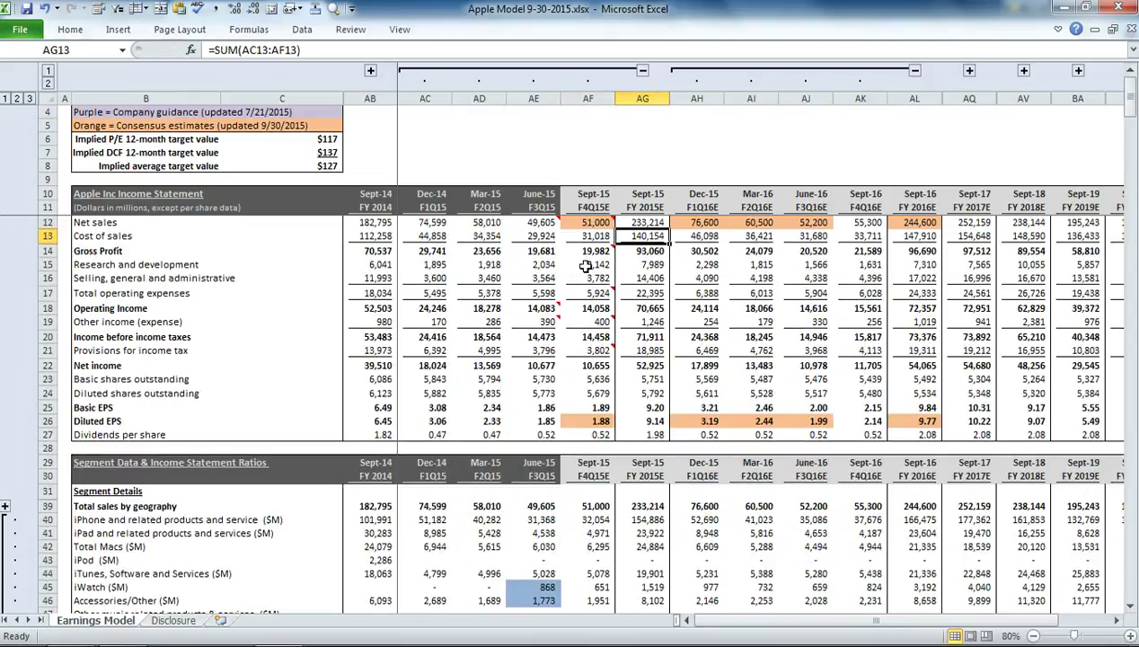
{"action": "left_click", "coordinate": [587, 264]}
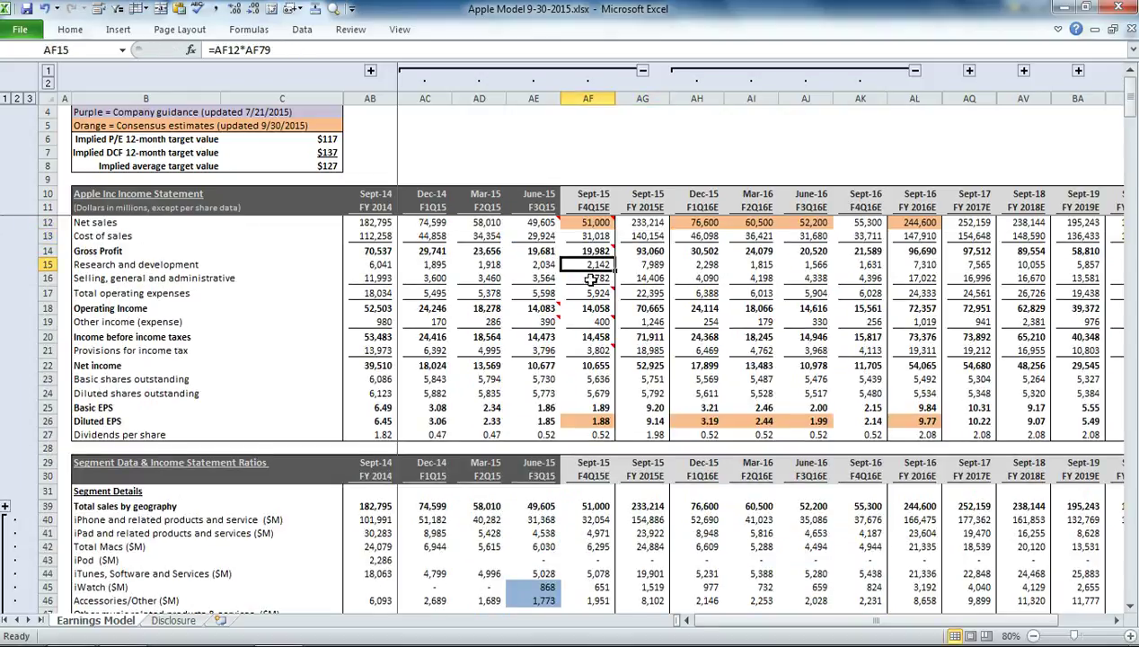
{"action": "double_click", "coordinate": [587, 262]}
{"action": "scroll", "coordinate": [582, 329], "scroll_direction": "down", "scroll_amount": 10}
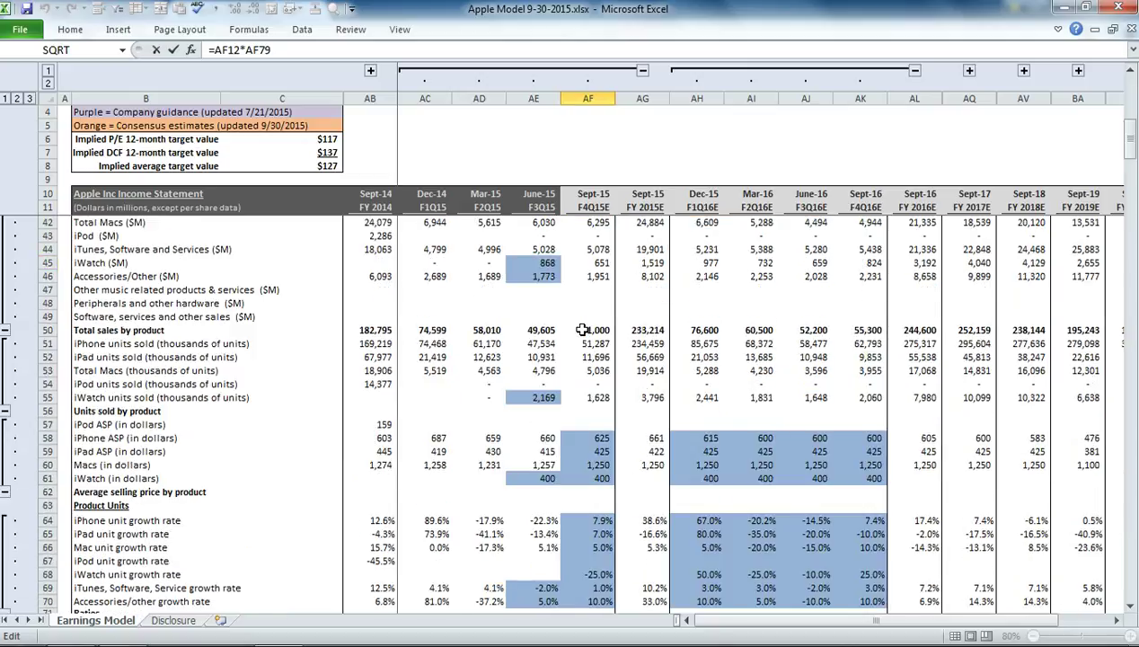
{"action": "scroll", "coordinate": [582, 330], "scroll_direction": "down", "scroll_amount": 3}
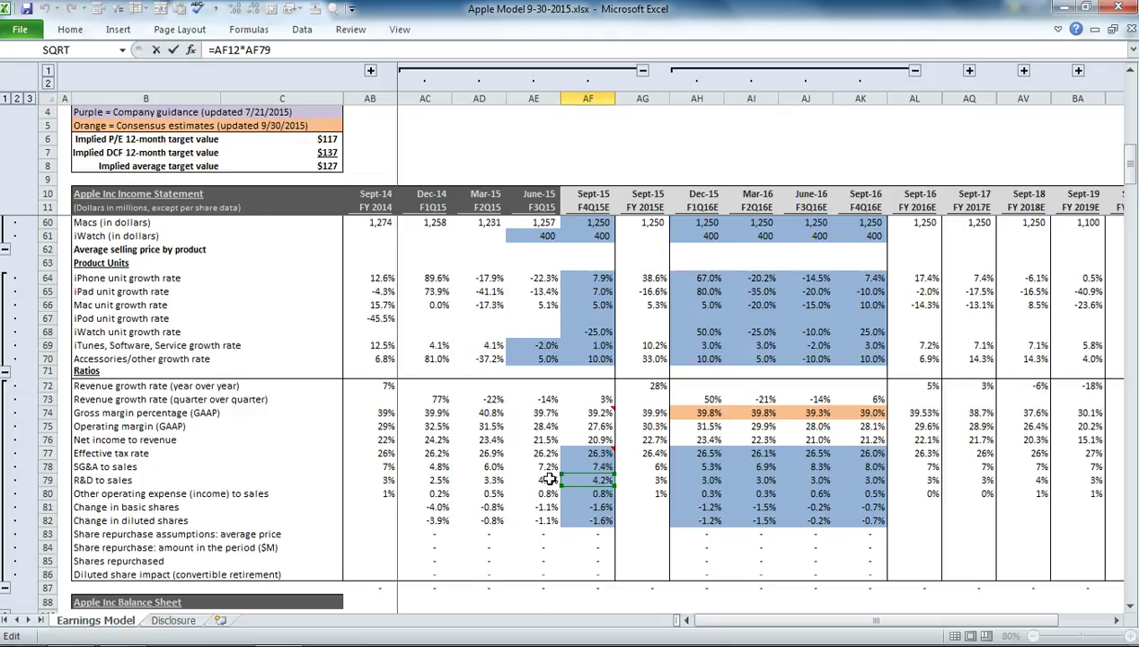
{"action": "key", "text": "Return"}
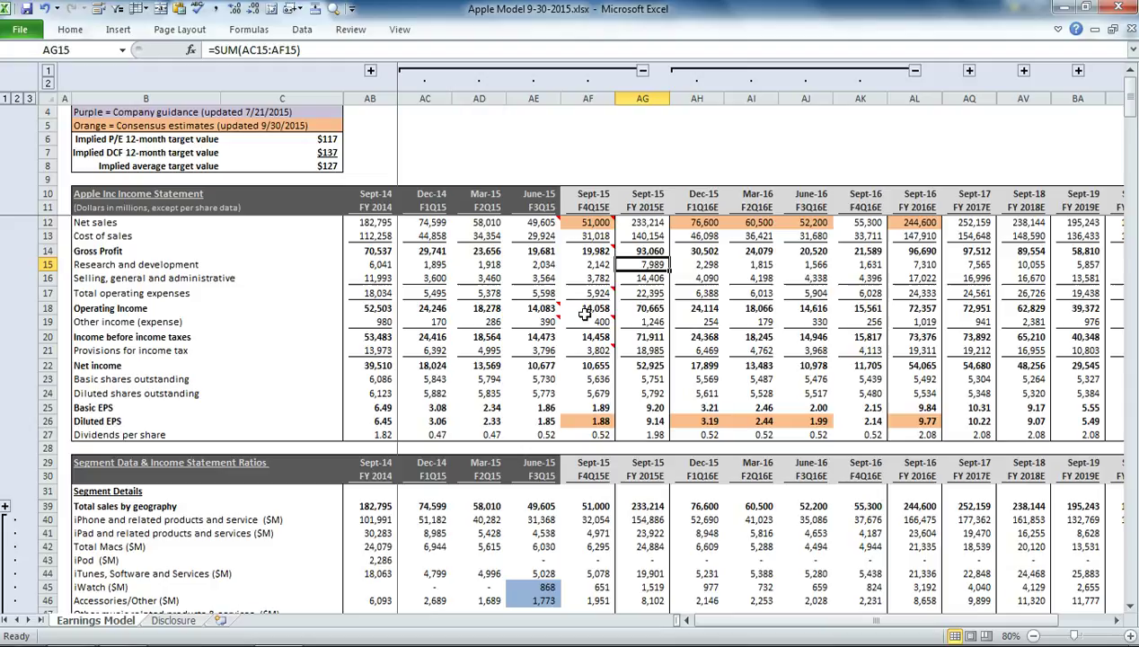
{"action": "left_click", "coordinate": [594, 287]}
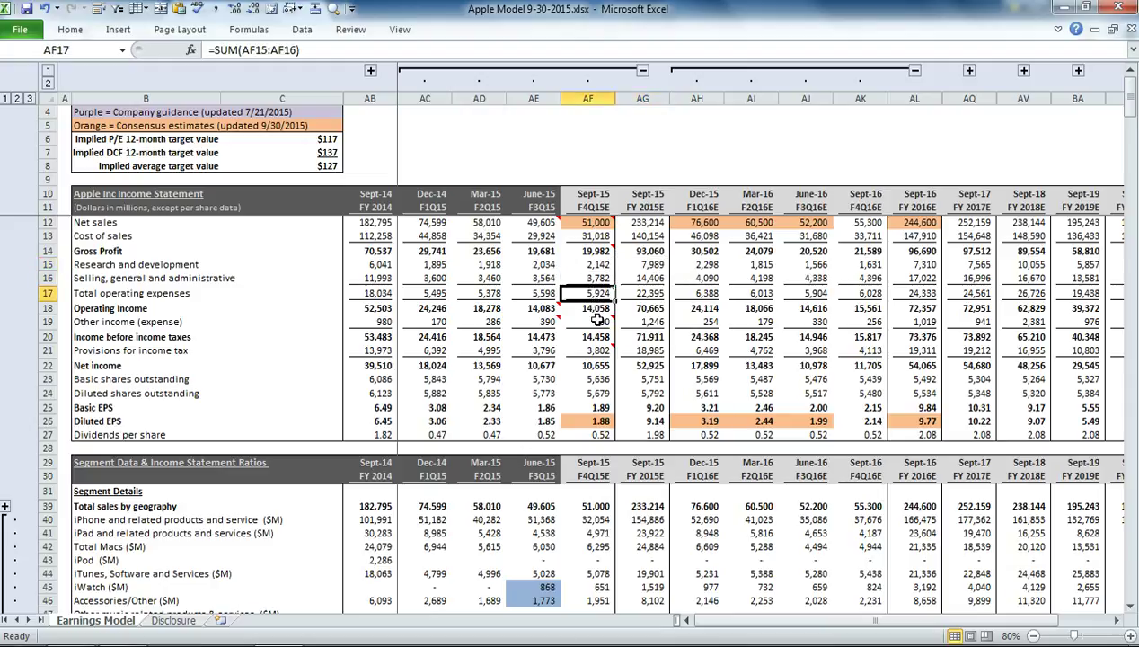
{"action": "left_click", "coordinate": [598, 321]}
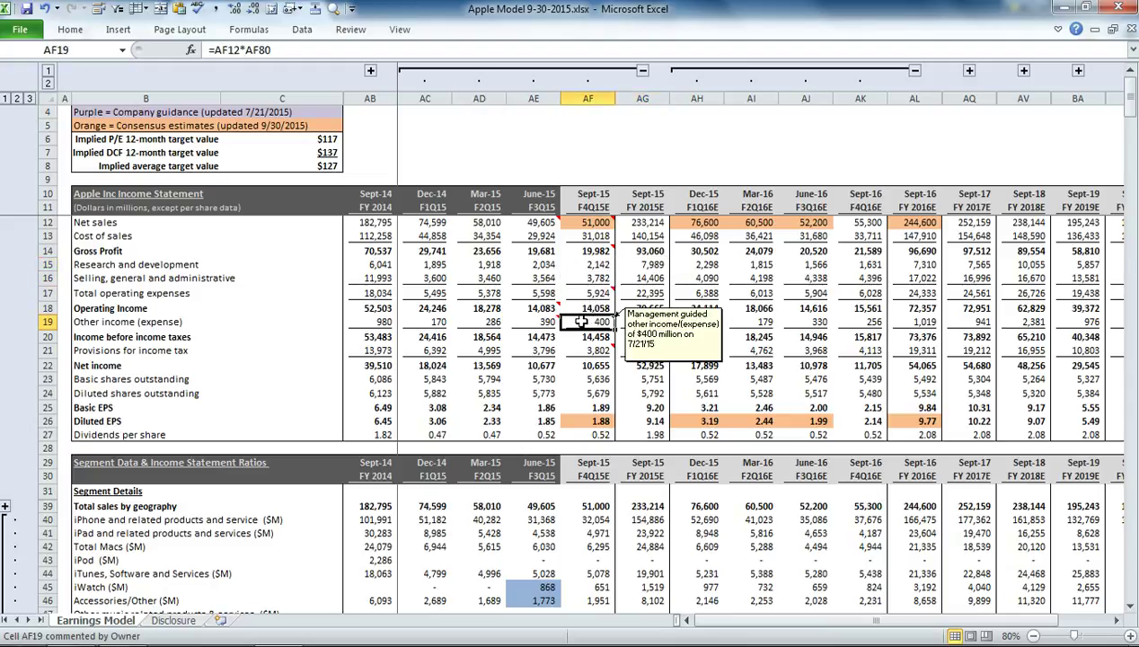
{"action": "double_click", "coordinate": [581, 321]}
{"action": "scroll", "coordinate": [582, 328], "scroll_direction": "down", "scroll_amount": 13}
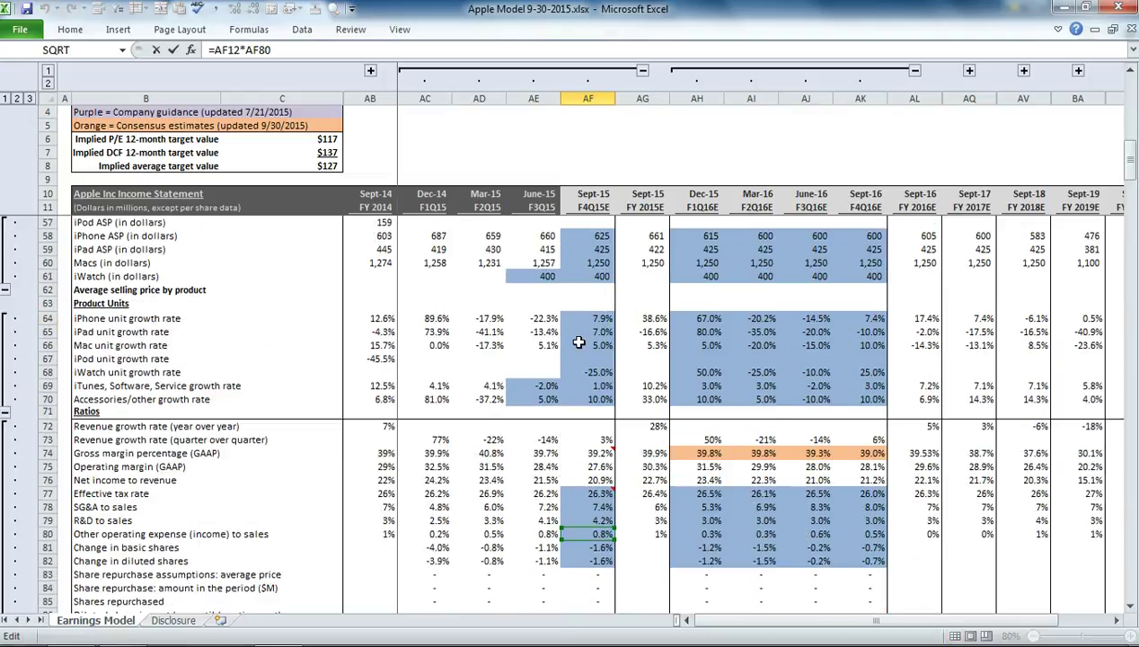
{"action": "key", "text": "Tab"}
{"action": "scroll", "coordinate": [571, 342], "scroll_direction": "up", "scroll_amount": 1}
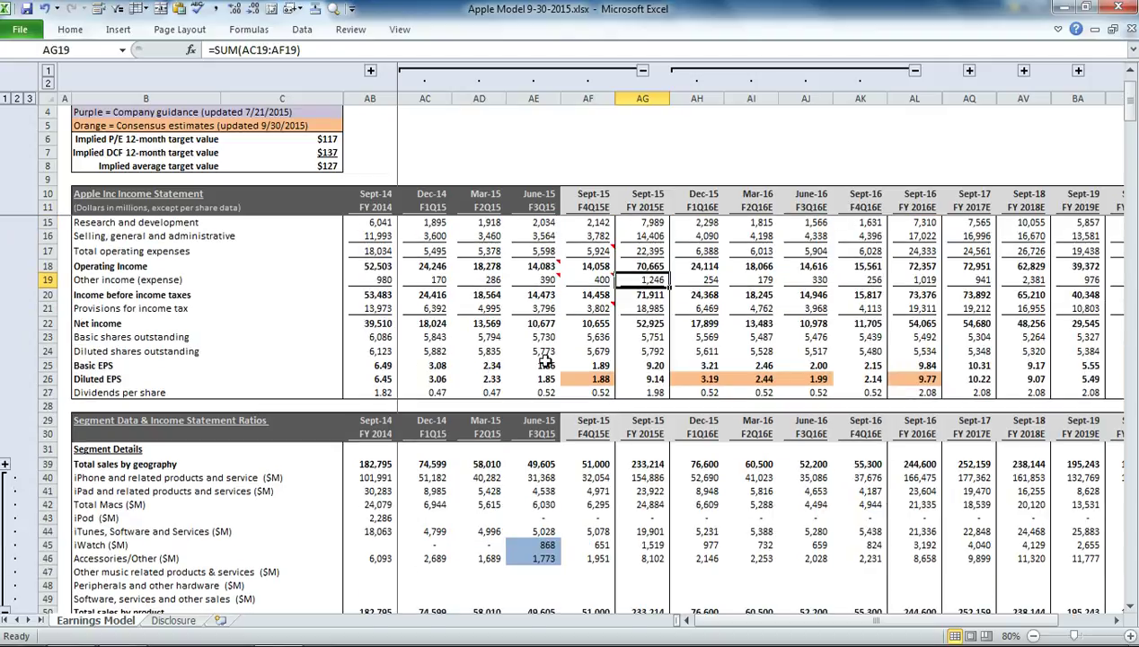
{"action": "left_click", "coordinate": [591, 338]}
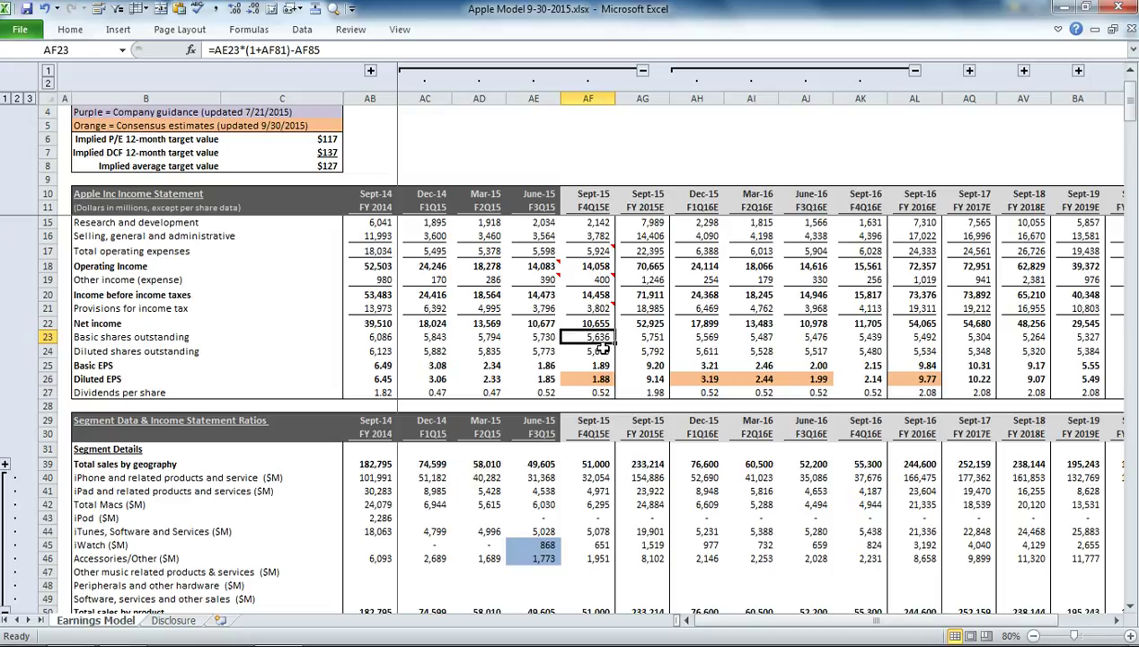
{"action": "double_click", "coordinate": [600, 351]}
{"action": "scroll", "coordinate": [597, 359], "scroll_direction": "down", "scroll_amount": 14}
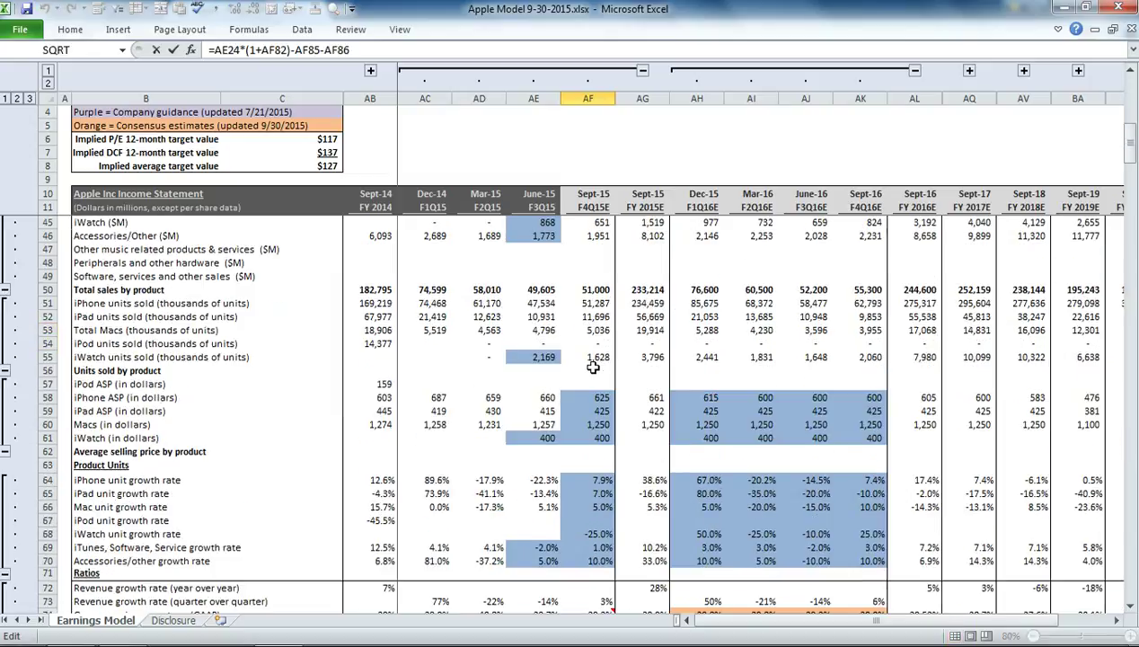
{"action": "scroll", "coordinate": [593, 368], "scroll_direction": "down", "scroll_amount": 4}
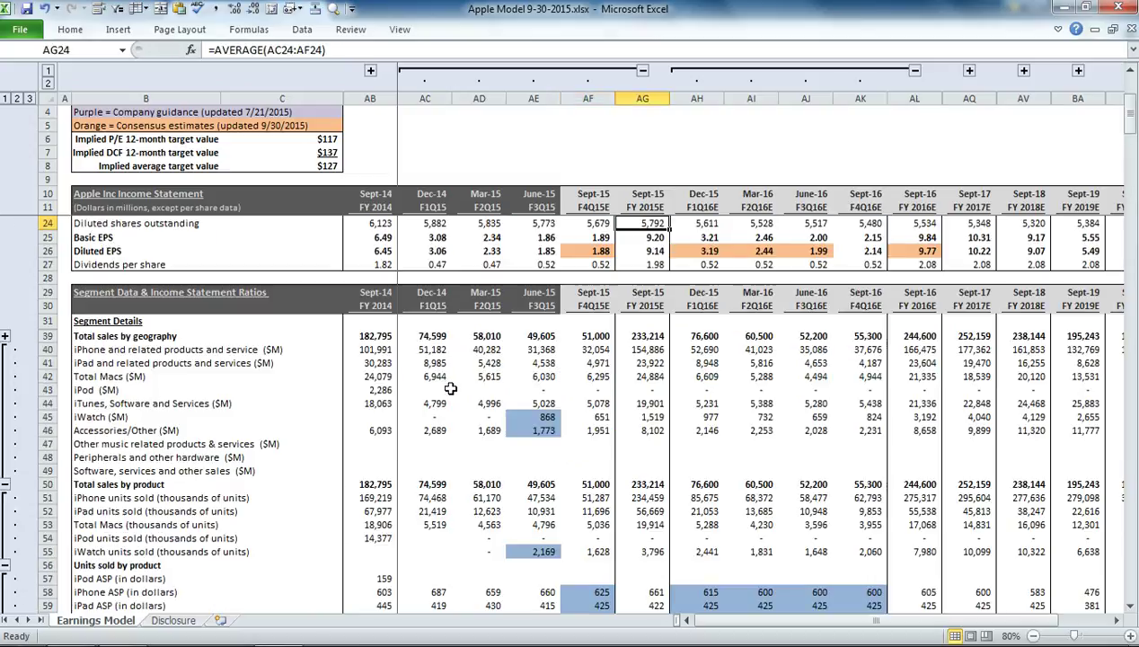
{"action": "scroll", "coordinate": [453, 384], "scroll_direction": "up", "scroll_amount": 4}
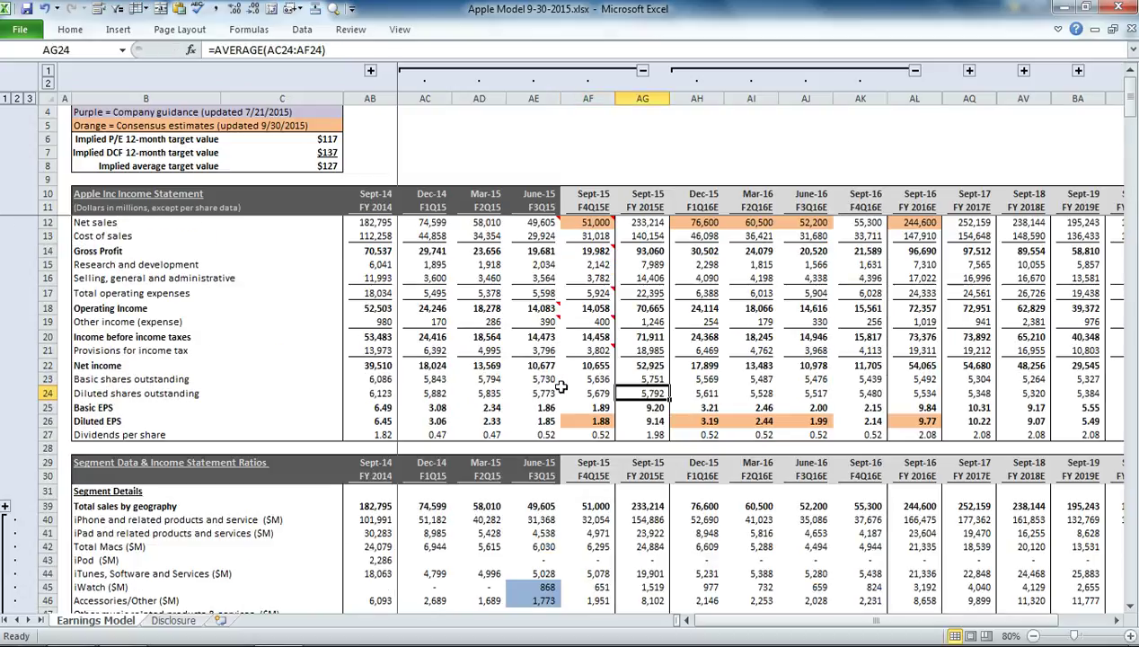
{"action": "left_click", "coordinate": [600, 420]}
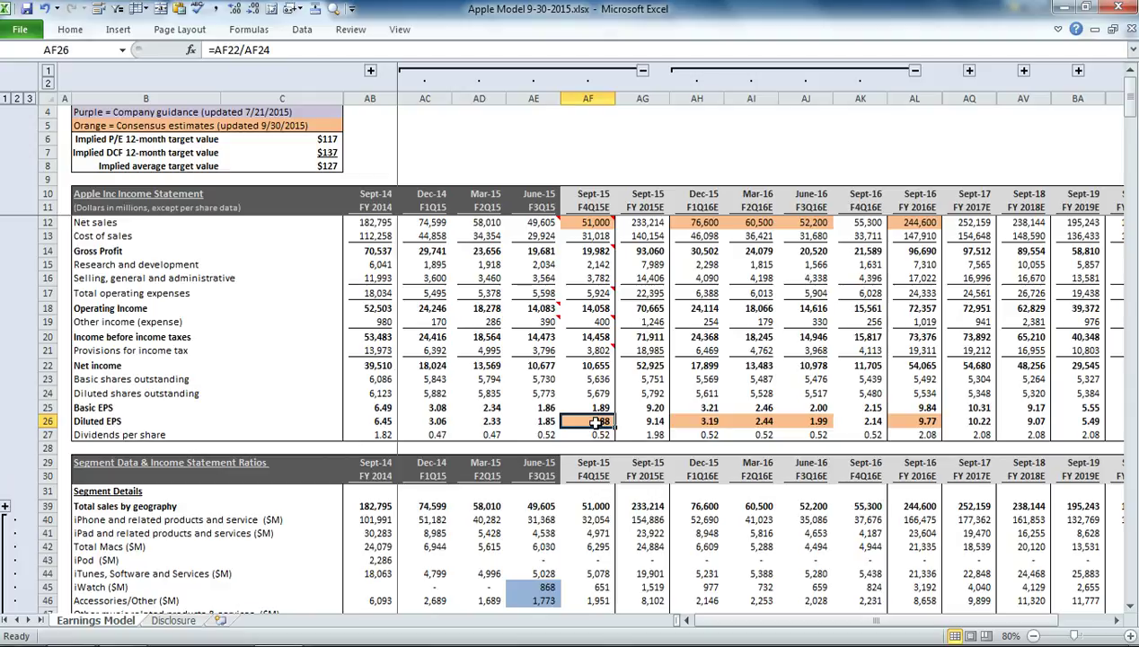
{"action": "scroll", "coordinate": [607, 472], "scroll_direction": "down", "scroll_amount": 13}
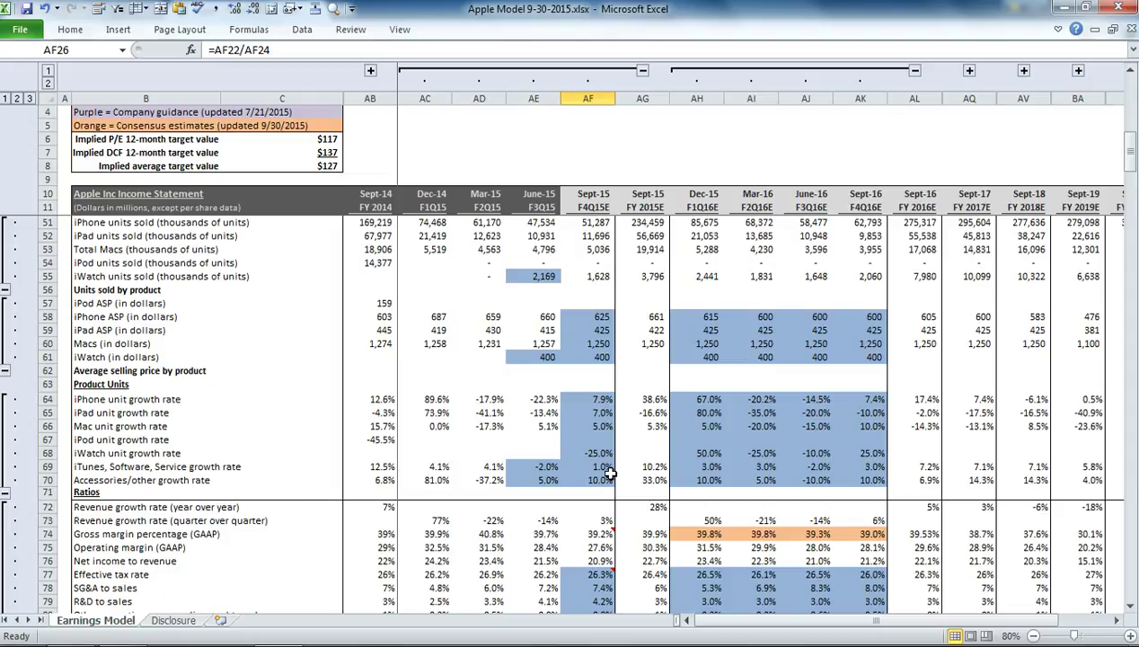
{"action": "left_click", "coordinate": [729, 177]}
{"action": "left_click", "coordinate": [968, 71]}
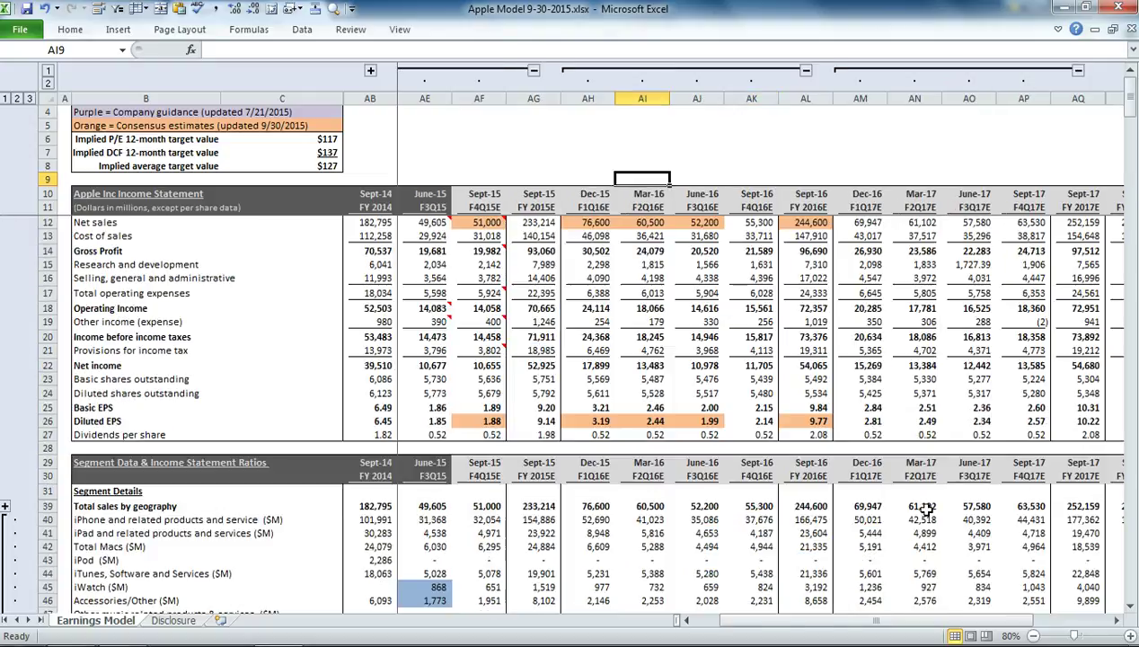
{"action": "left_click_drag", "start_coordinate": [884, 619], "coordinate": [973, 620]}
{"action": "left_click", "coordinate": [806, 71]}
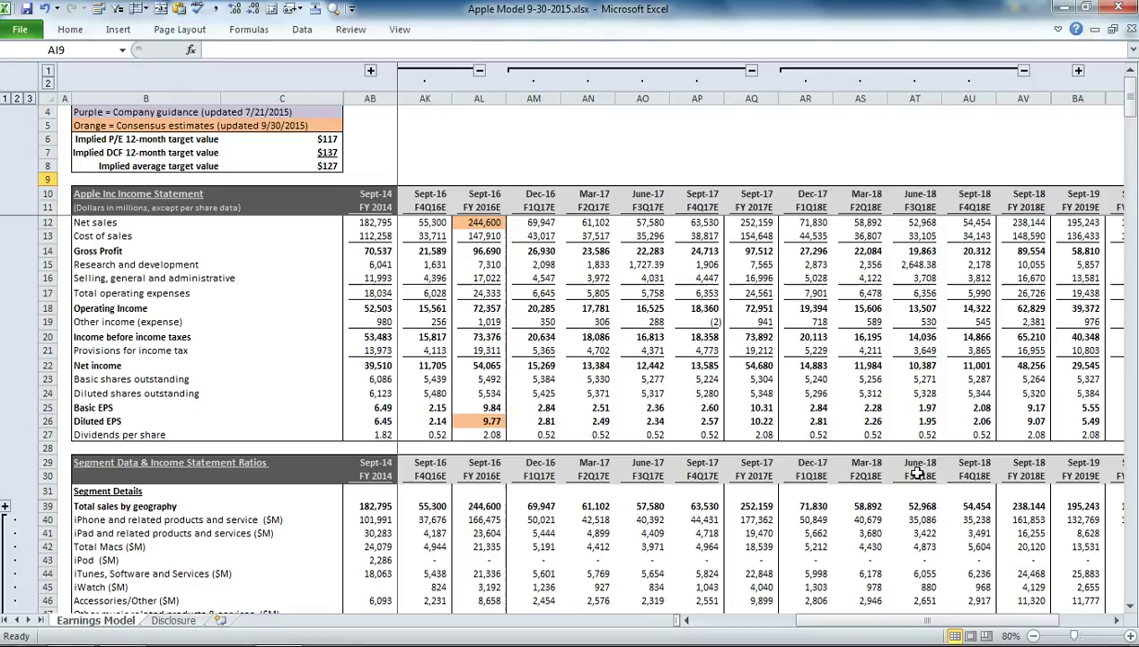
{"action": "left_click_drag", "start_coordinate": [940, 620], "coordinate": [967, 619]}
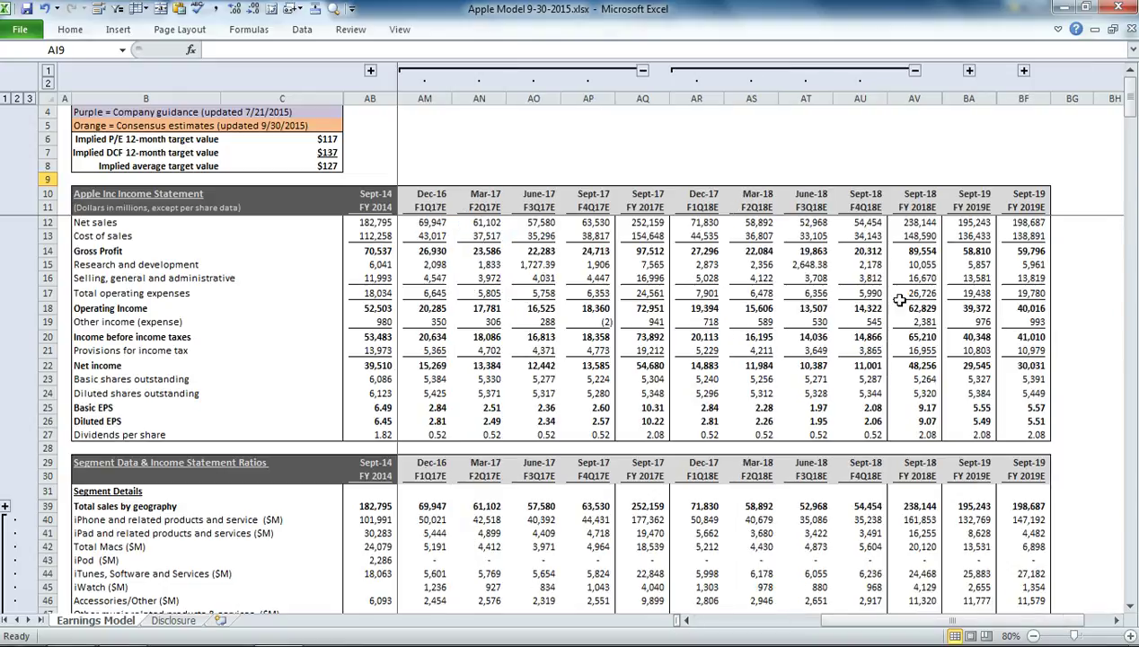
{"action": "left_click", "coordinate": [914, 71]}
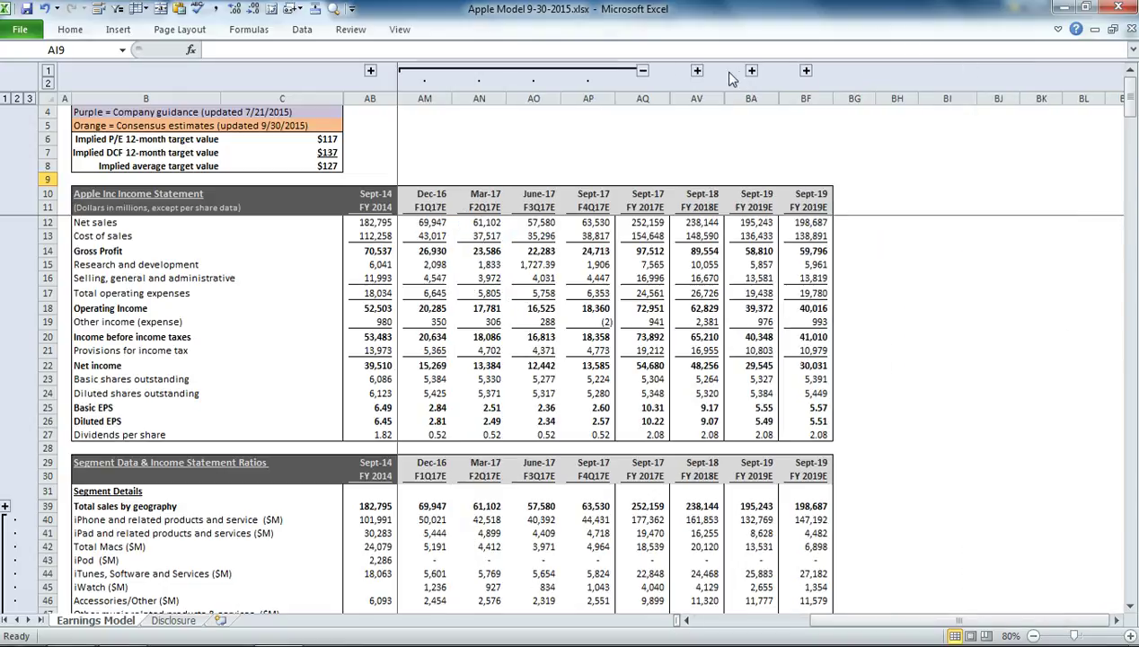
{"action": "left_click", "coordinate": [642, 71]}
{"action": "left_click_drag", "start_coordinate": [952, 620], "coordinate": [876, 619]}
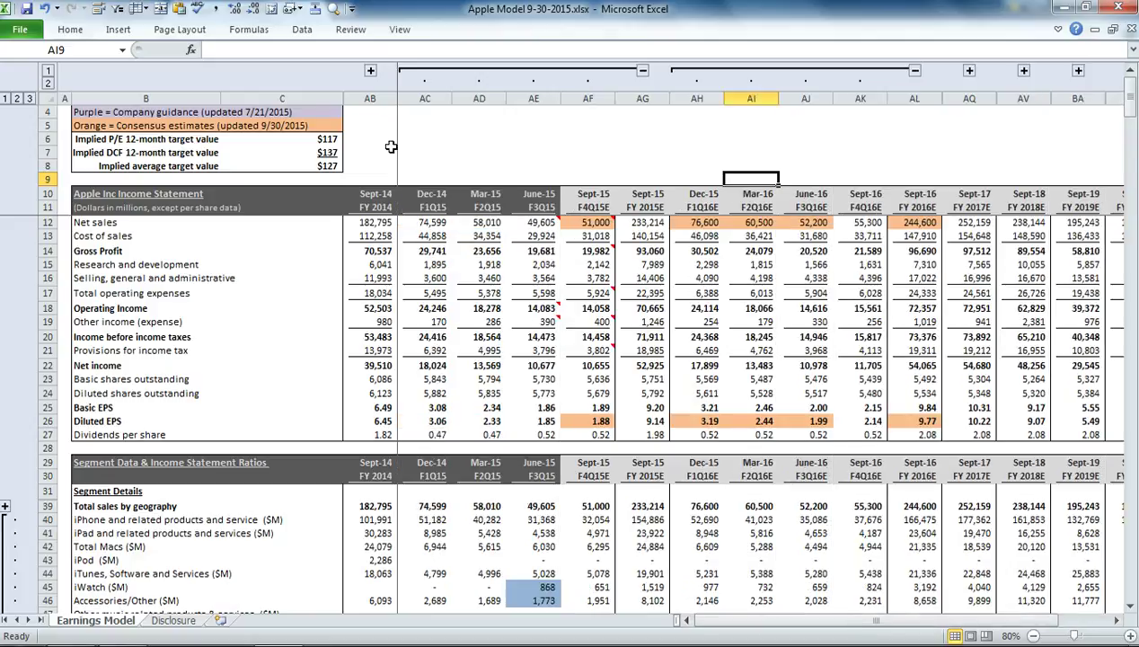
Step: Expand the Apple Inc Balance Sheet section and scroll through its asset and liability rows
{"action": "scroll", "coordinate": [475, 192], "scroll_direction": "down", "scroll_amount": 8}
{"action": "scroll", "coordinate": [481, 194], "scroll_direction": "down", "scroll_amount": 13}
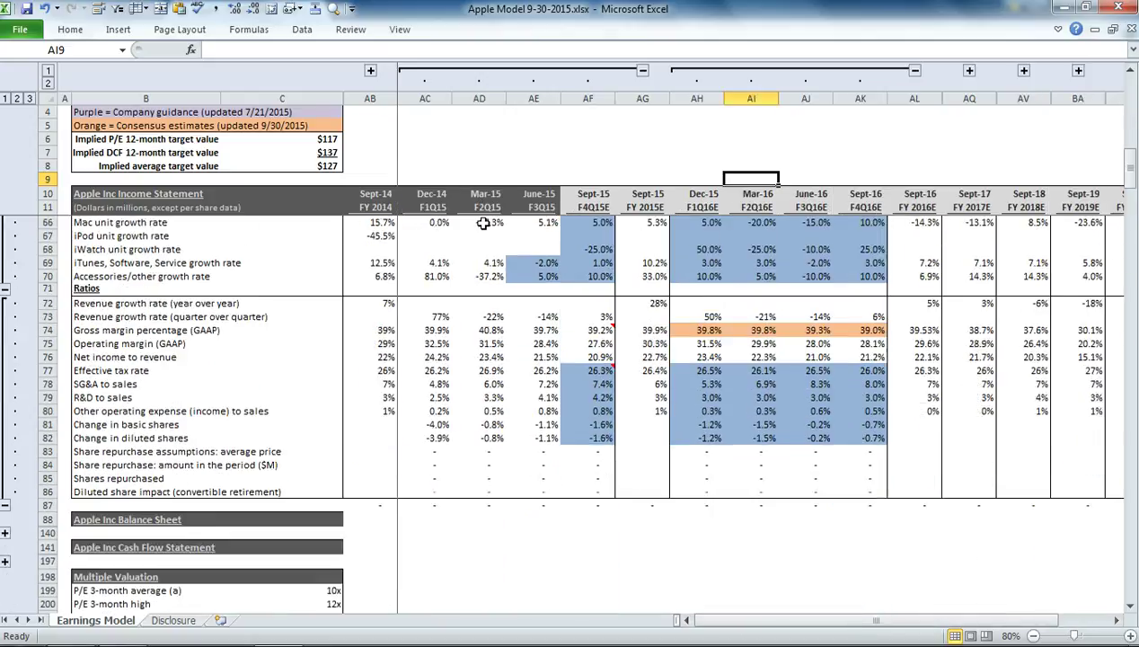
{"action": "left_click", "coordinate": [5, 332]}
{"action": "scroll", "coordinate": [610, 382], "scroll_direction": "up", "scroll_amount": 15}
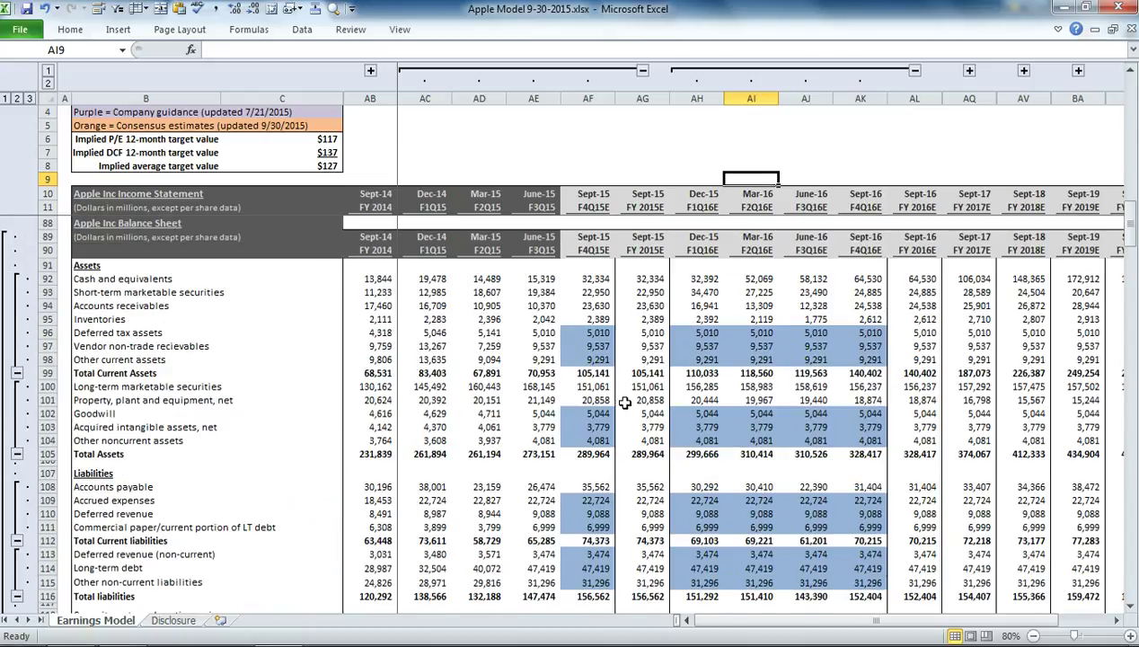
{"action": "scroll", "coordinate": [402, 411], "scroll_direction": "down", "scroll_amount": 2}
{"action": "scroll", "coordinate": [492, 410], "scroll_direction": "down", "scroll_amount": 2}
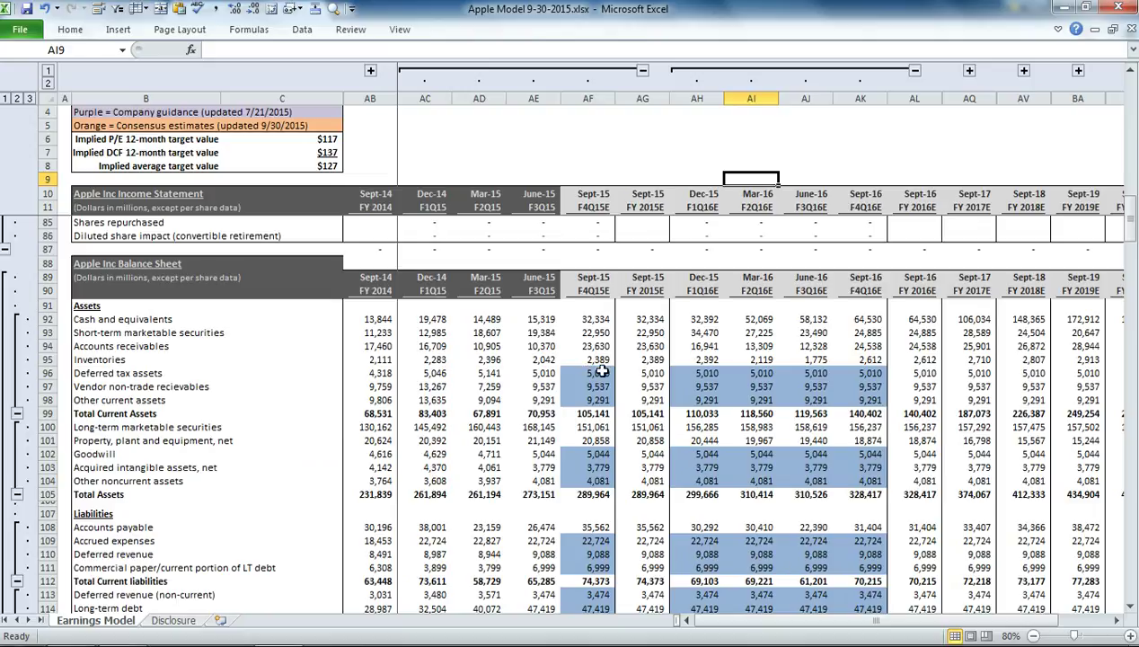
{"action": "scroll", "coordinate": [597, 368], "scroll_direction": "down", "scroll_amount": 1}
{"action": "scroll", "coordinate": [593, 336], "scroll_direction": "down", "scroll_amount": 1}
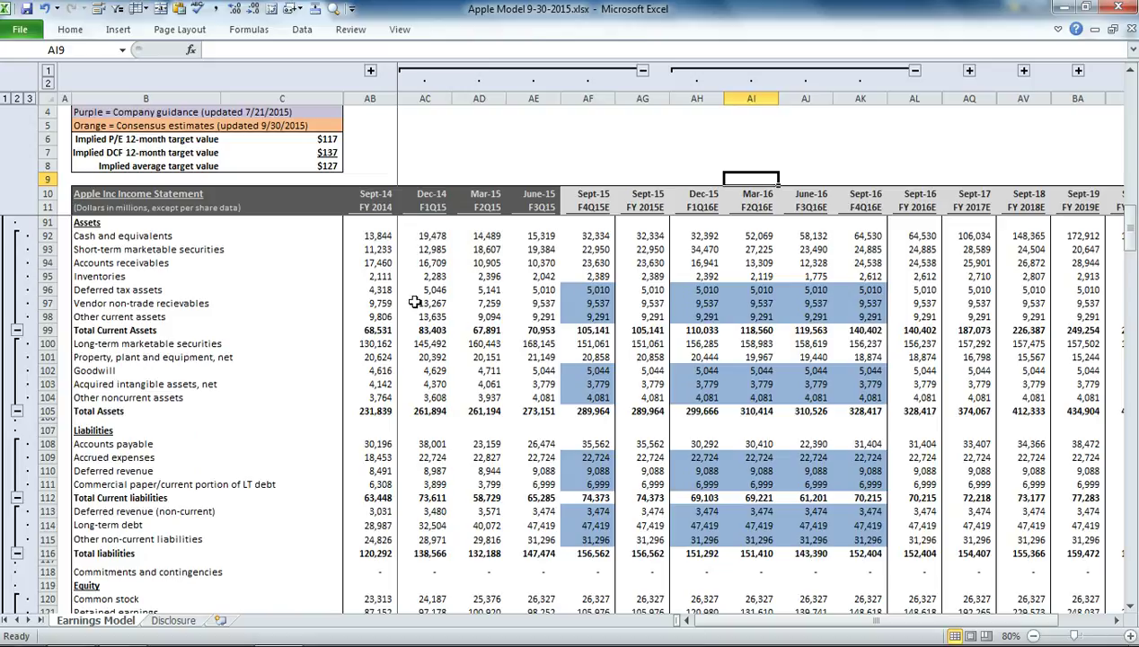
Step: Inspect the Sept-15 deferred tax assets formula carrying forward June-15's 5,010
{"action": "left_click", "coordinate": [593, 289]}
{"action": "double_click", "coordinate": [592, 289]}
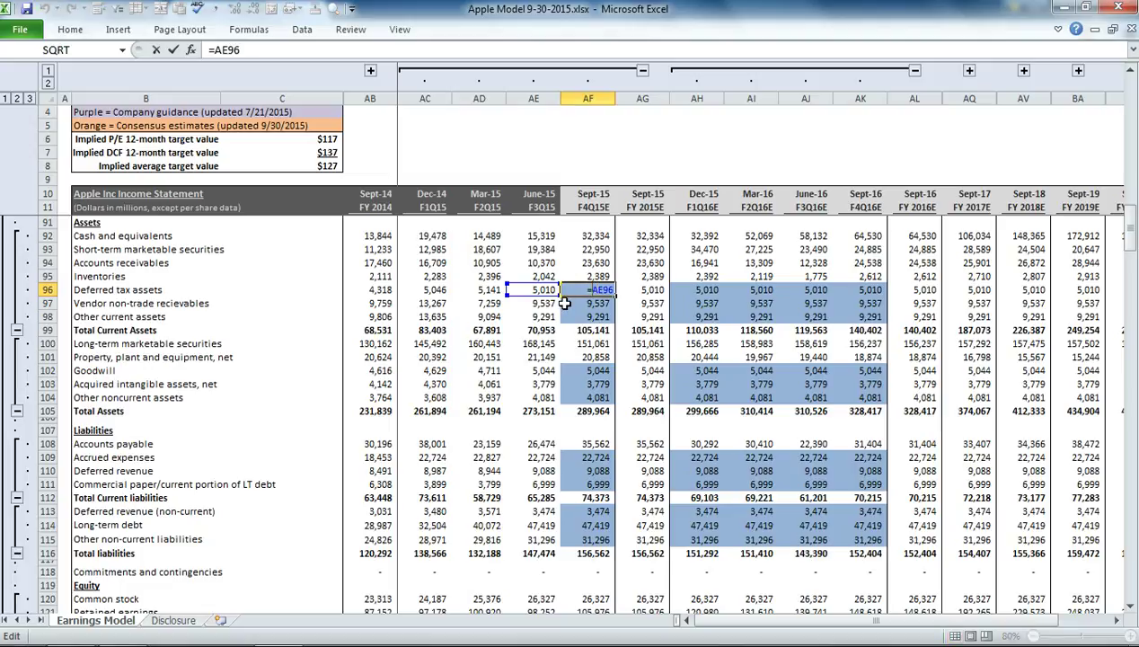
{"action": "key", "text": "Tab"}
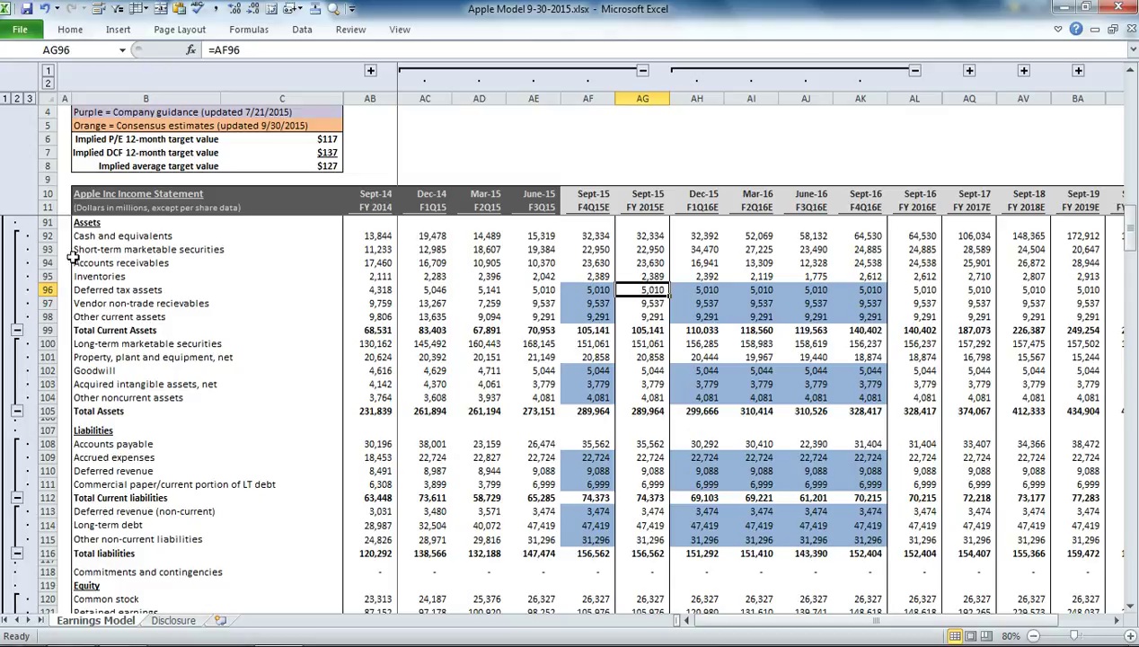
Step: Select the receivables, inventories and accounts payable rows and check the Dec-15 short-term securities formula
{"action": "left_click_drag", "start_coordinate": [47, 262], "coordinate": [47, 275]}
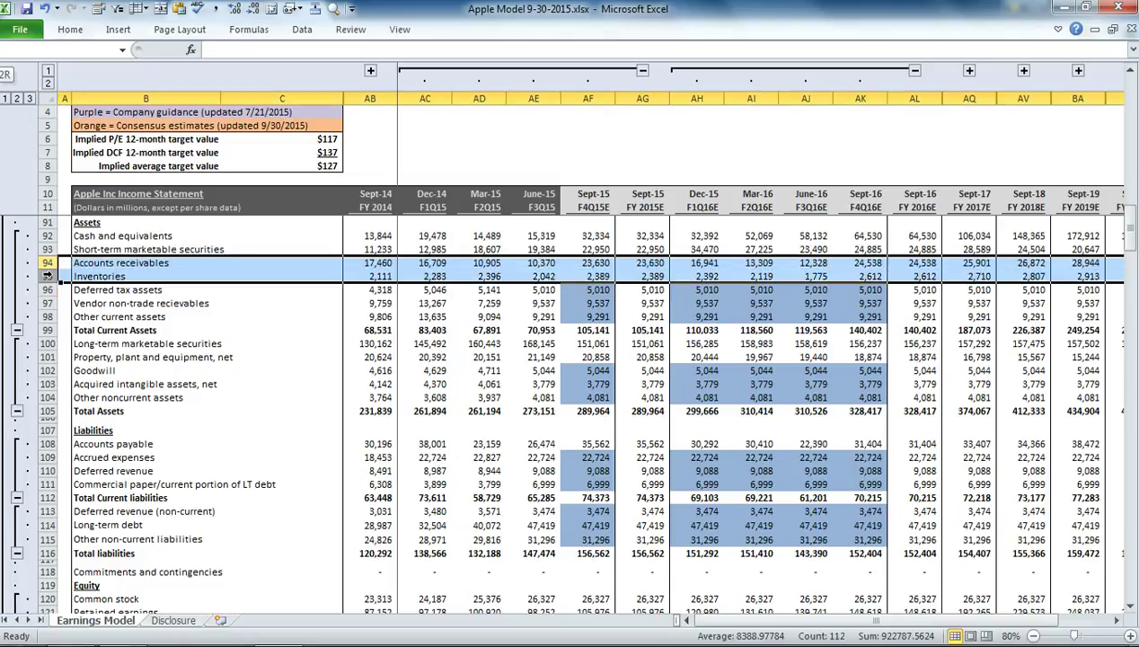
{"action": "left_click", "coordinate": [47, 444]}
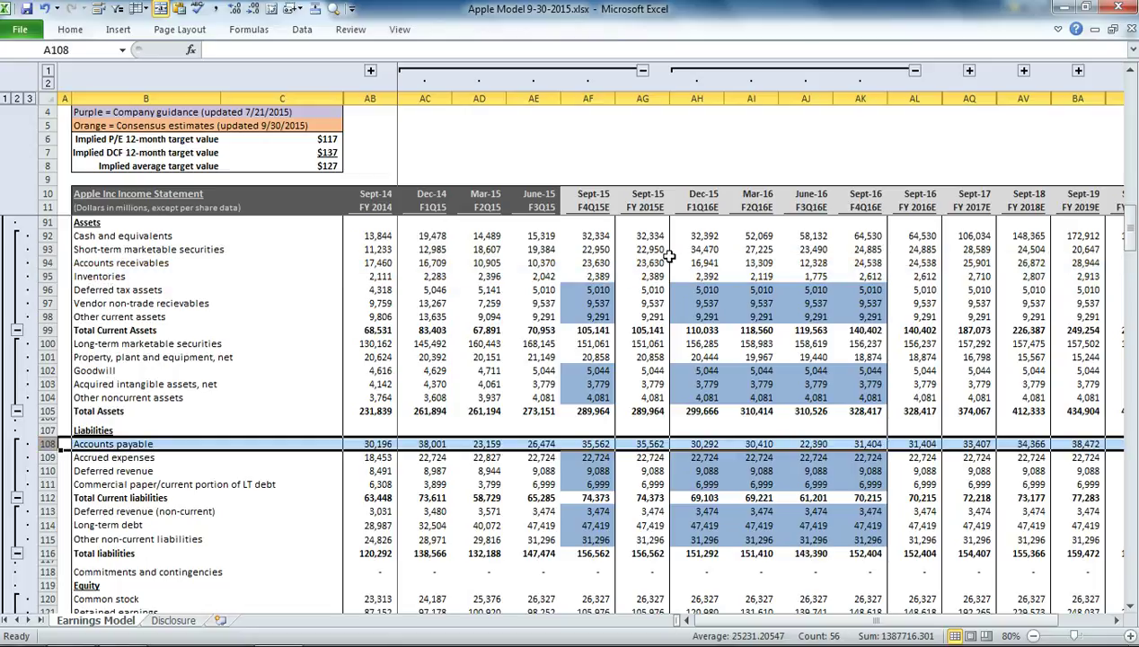
{"action": "left_click", "coordinate": [697, 248]}
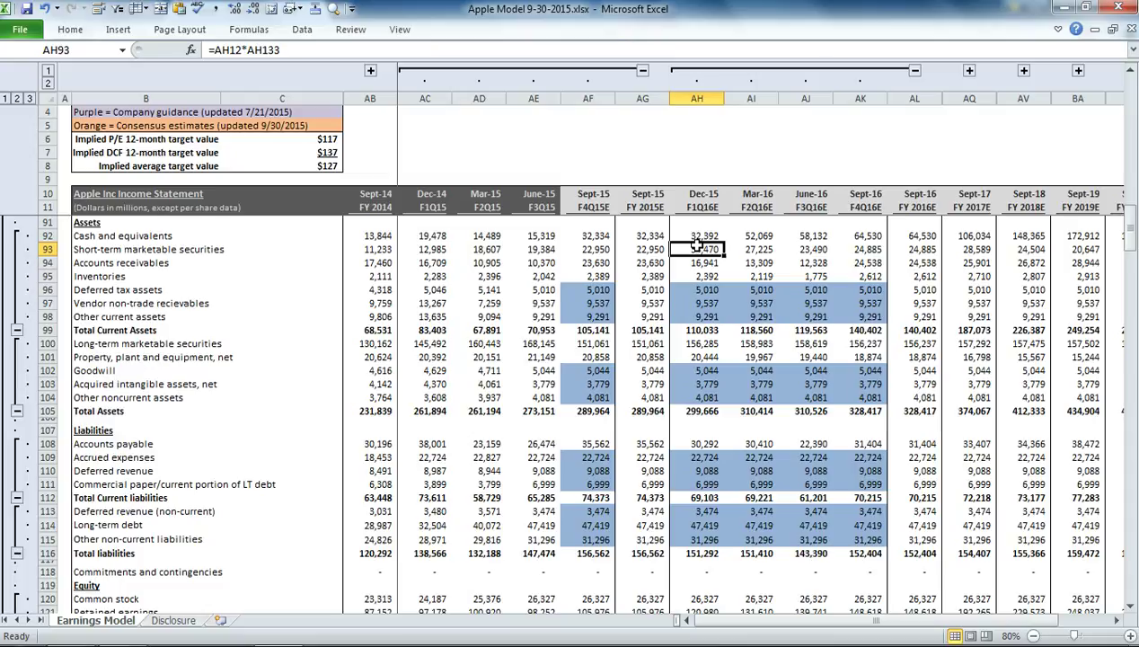
Step: Compare the hard-coded 14.0 Sept-15 inventory turnover with June-15's calculated 13.5
{"action": "scroll", "coordinate": [620, 378], "scroll_direction": "down", "scroll_amount": 2}
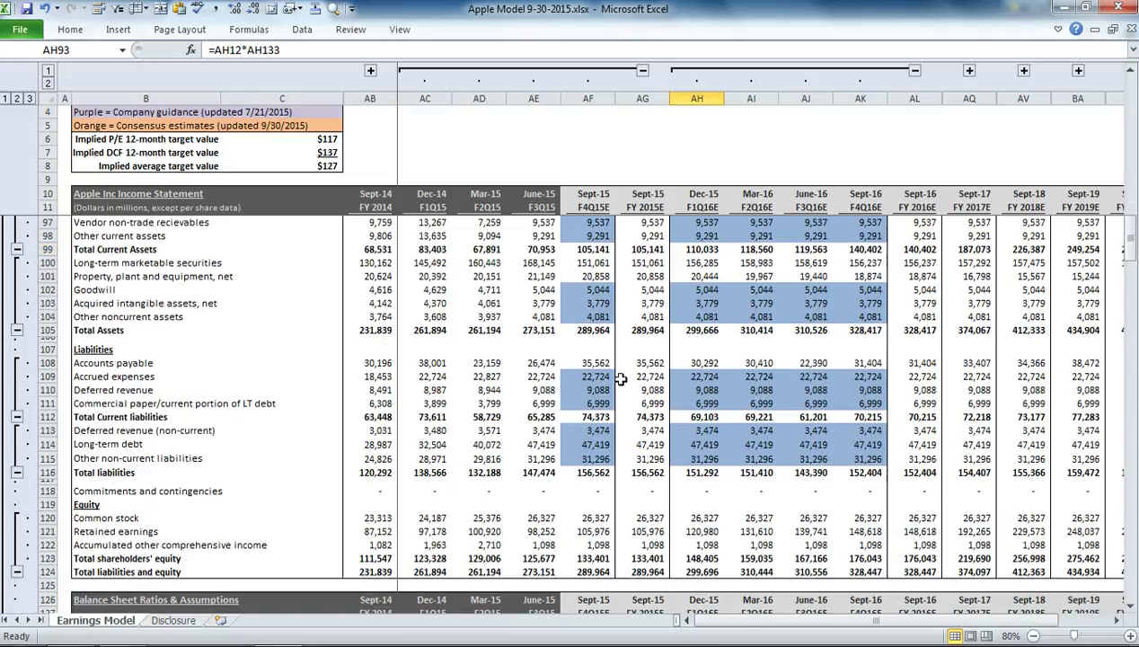
{"action": "scroll", "coordinate": [620, 379], "scroll_direction": "down", "scroll_amount": 5}
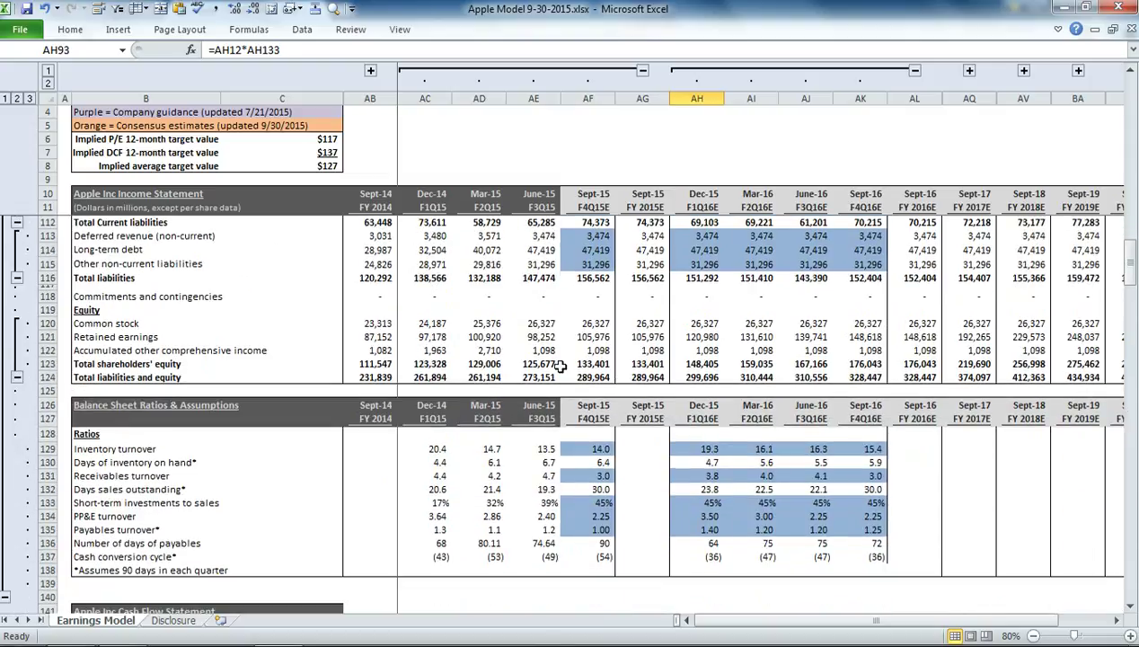
{"action": "left_click", "coordinate": [592, 449]}
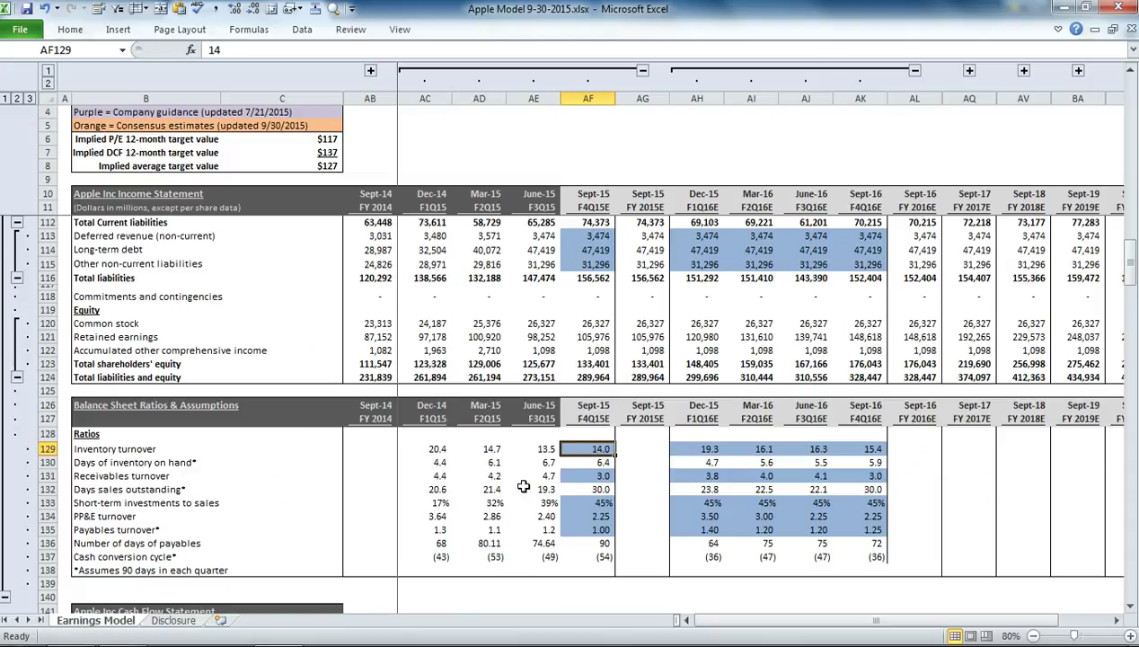
{"action": "left_click", "coordinate": [551, 449]}
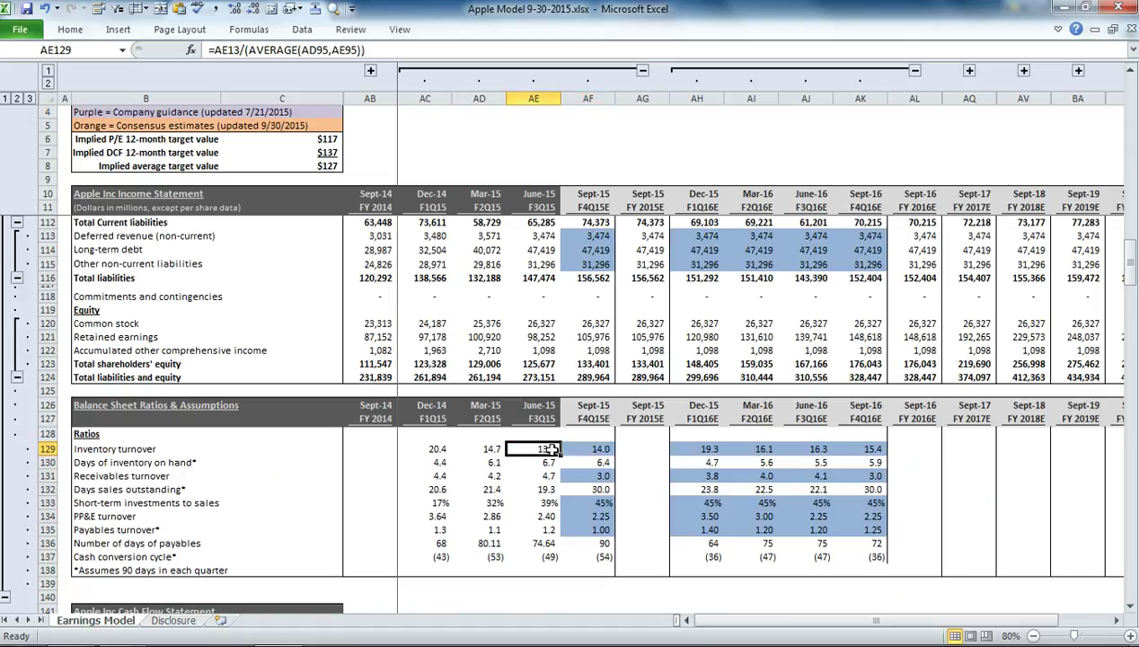
{"action": "double_click", "coordinate": [548, 449]}
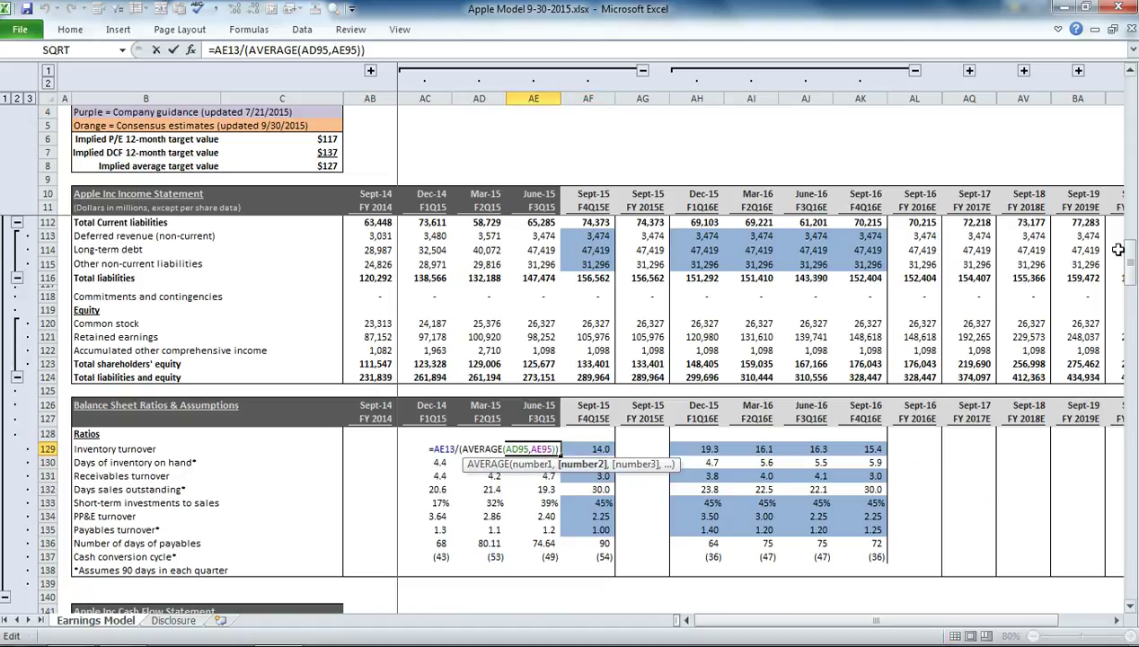
{"action": "left_click_drag", "start_coordinate": [1117, 249], "coordinate": [1119, 257]}
{"action": "key", "text": "Tab"}
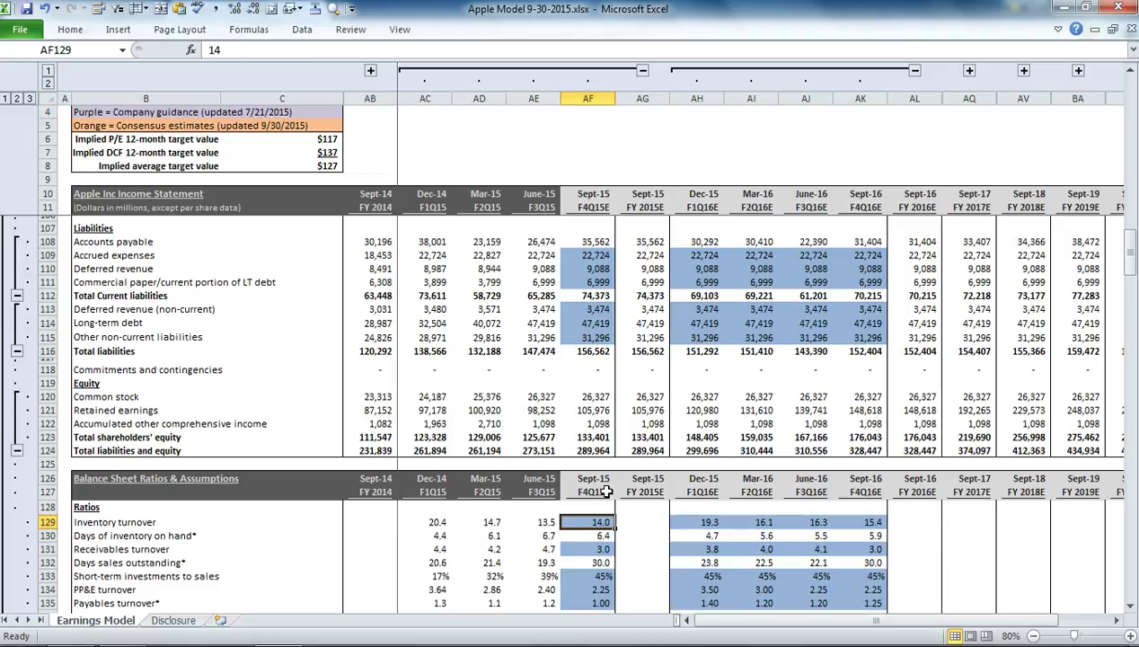
Step: Finish the Sept-15 inventories formula from cost of sales and 14.0 inventory turnover, giving 2,389.17
{"action": "scroll", "coordinate": [608, 486], "scroll_direction": "up", "scroll_amount": 6}
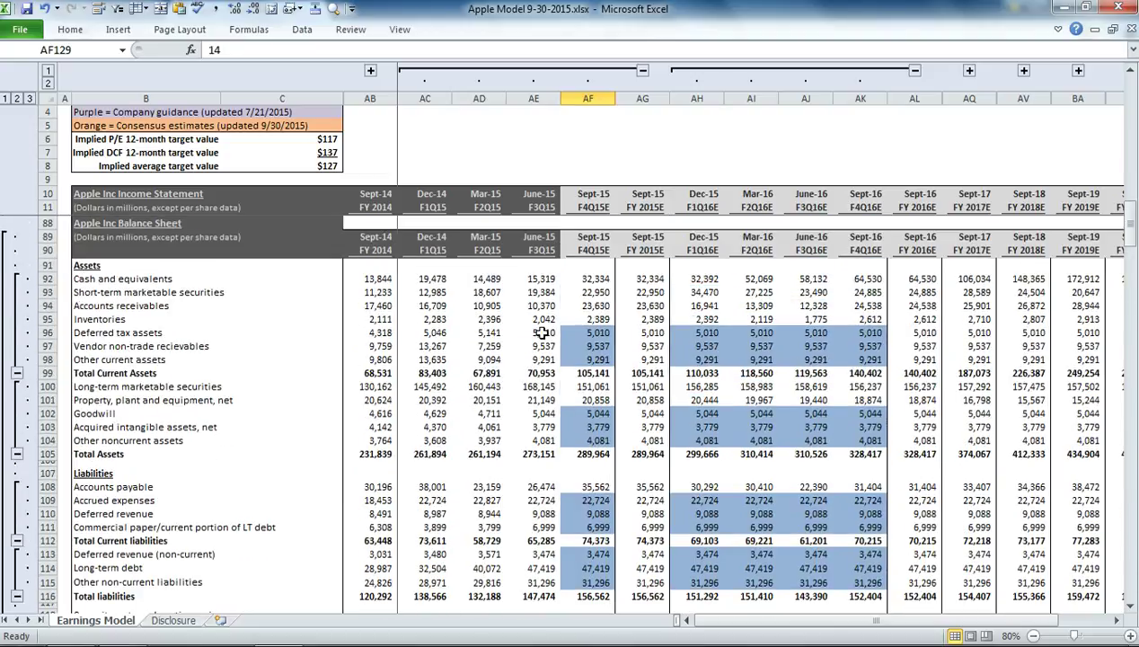
{"action": "double_click", "coordinate": [589, 320]}
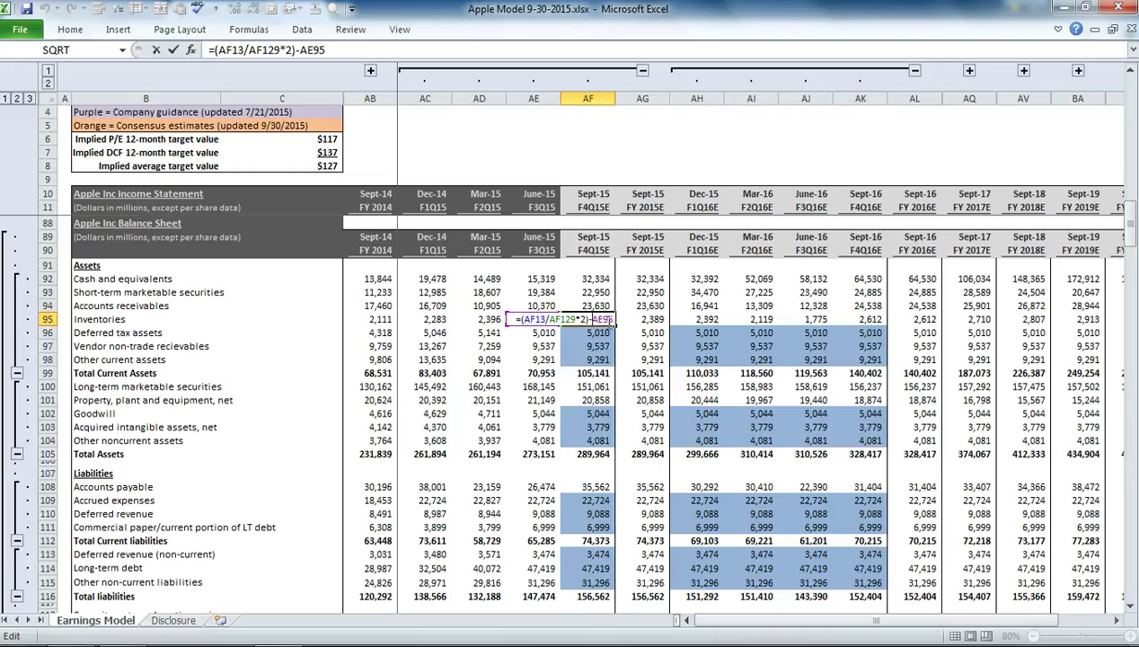
{"action": "left_click_drag", "start_coordinate": [1129, 224], "coordinate": [1134, 54]}
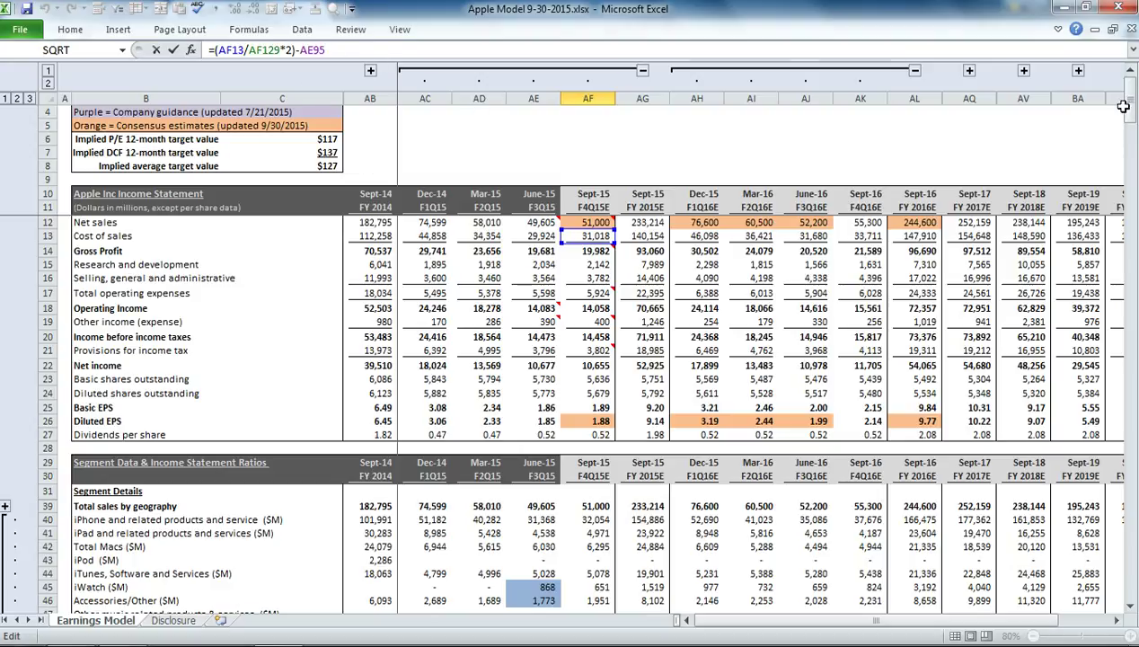
{"action": "left_click_drag", "start_coordinate": [1123, 106], "coordinate": [1129, 243]}
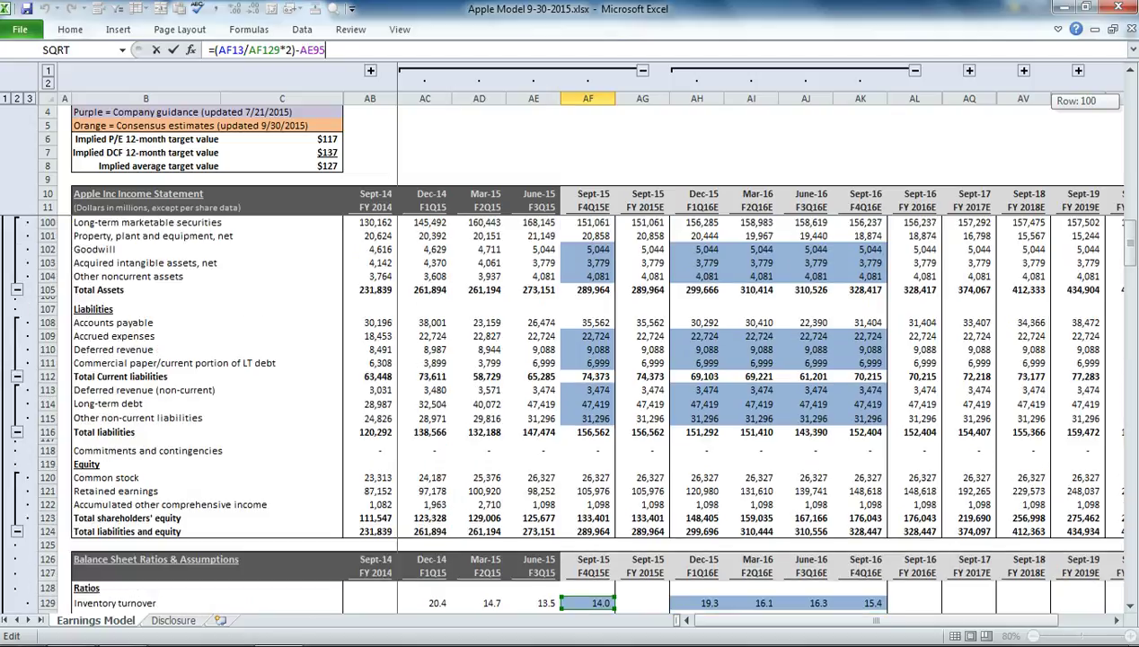
{"action": "left_click_drag", "start_coordinate": [1128, 242], "coordinate": [1129, 216]}
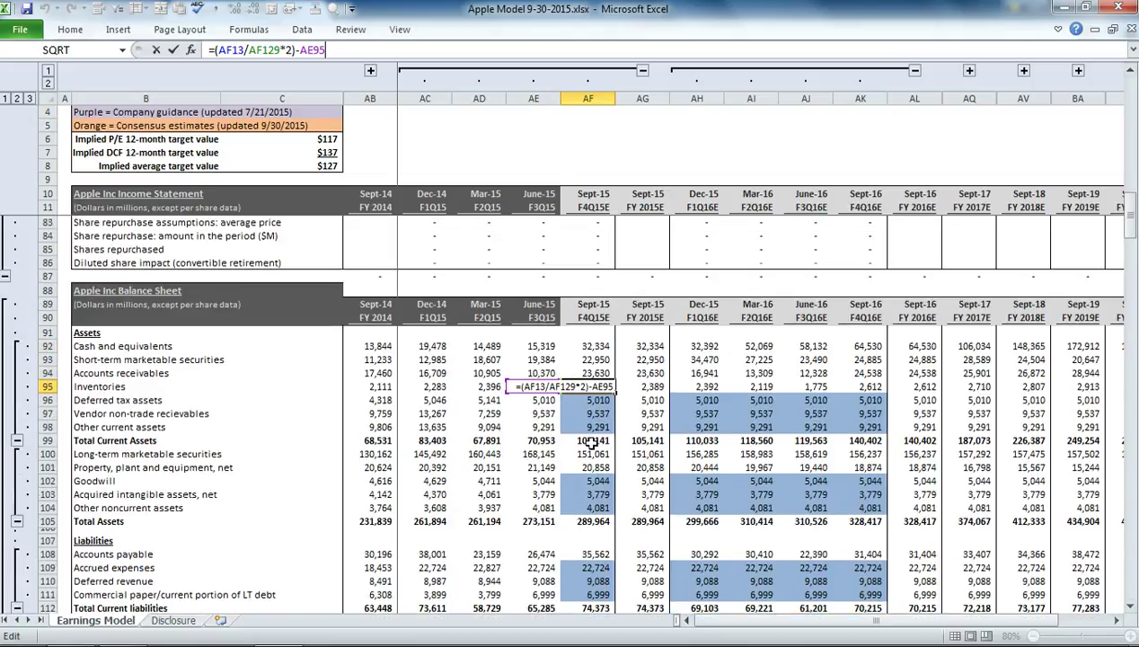
{"action": "key", "text": "Tab"}
Step: Recheck the Sept-15 inventories cell, then inspect the Sept-15 accounts receivable formula
{"action": "left_click", "coordinate": [594, 387]}
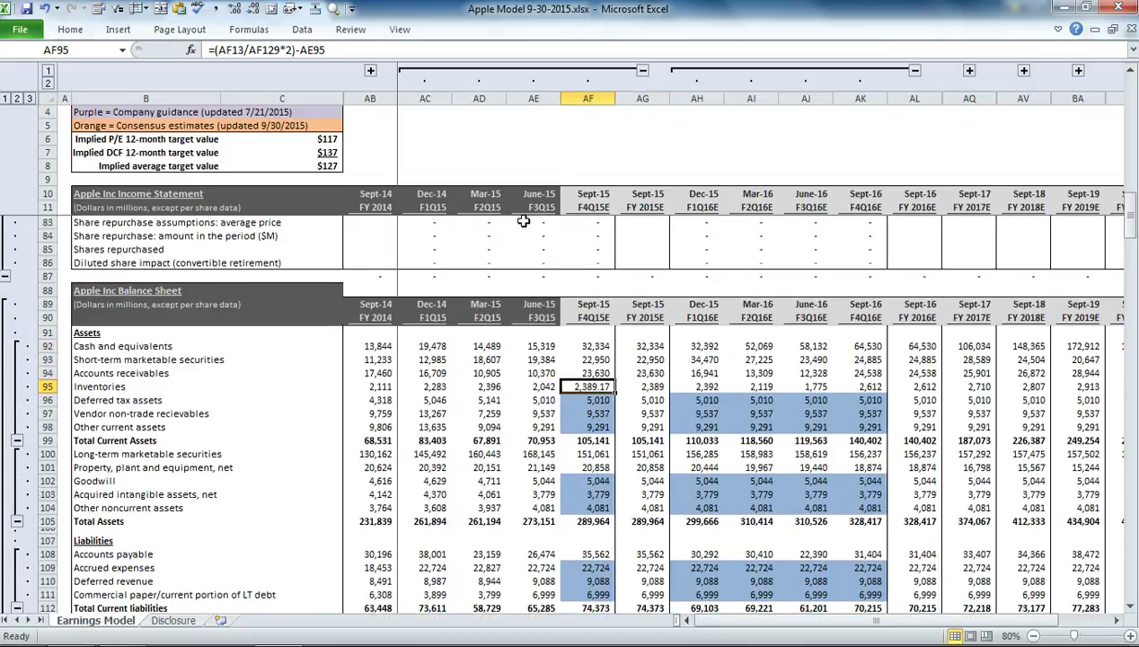
{"action": "left_click", "coordinate": [571, 371]}
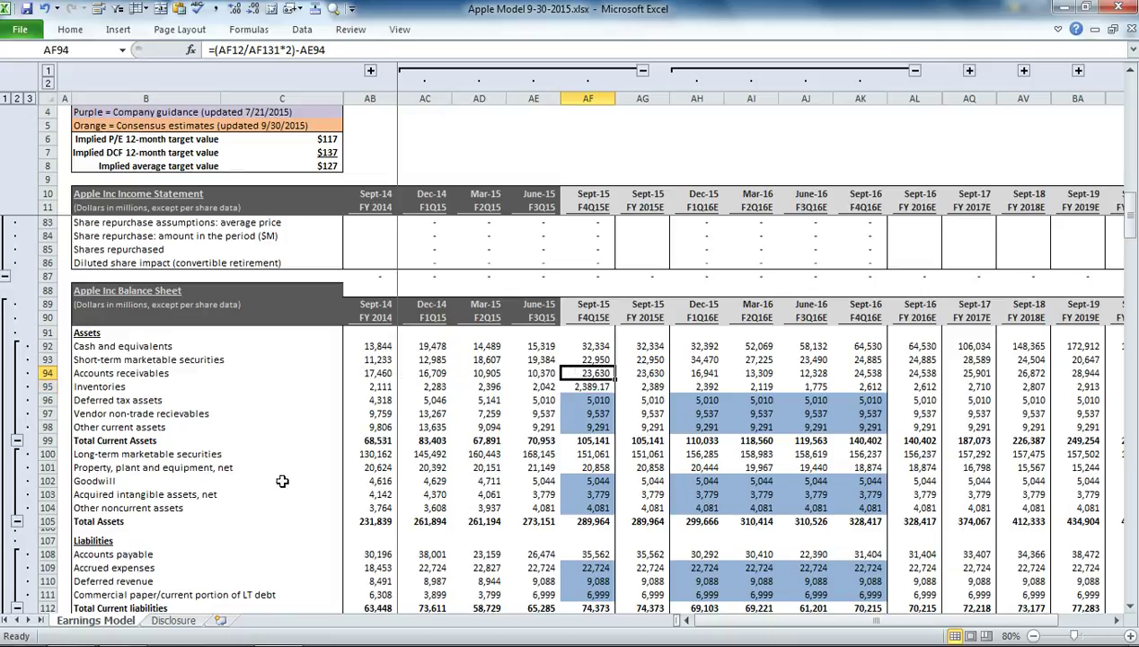
{"action": "scroll", "coordinate": [576, 513], "scroll_direction": "down", "scroll_amount": 2}
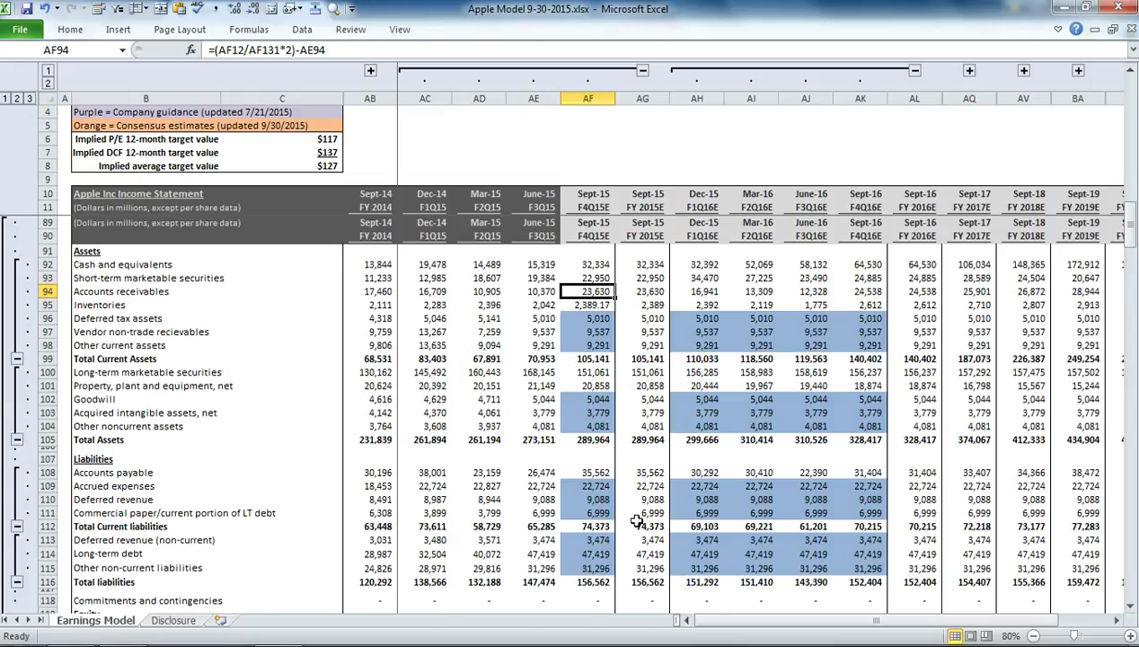
{"action": "scroll", "coordinate": [629, 521], "scroll_direction": "down", "scroll_amount": 4}
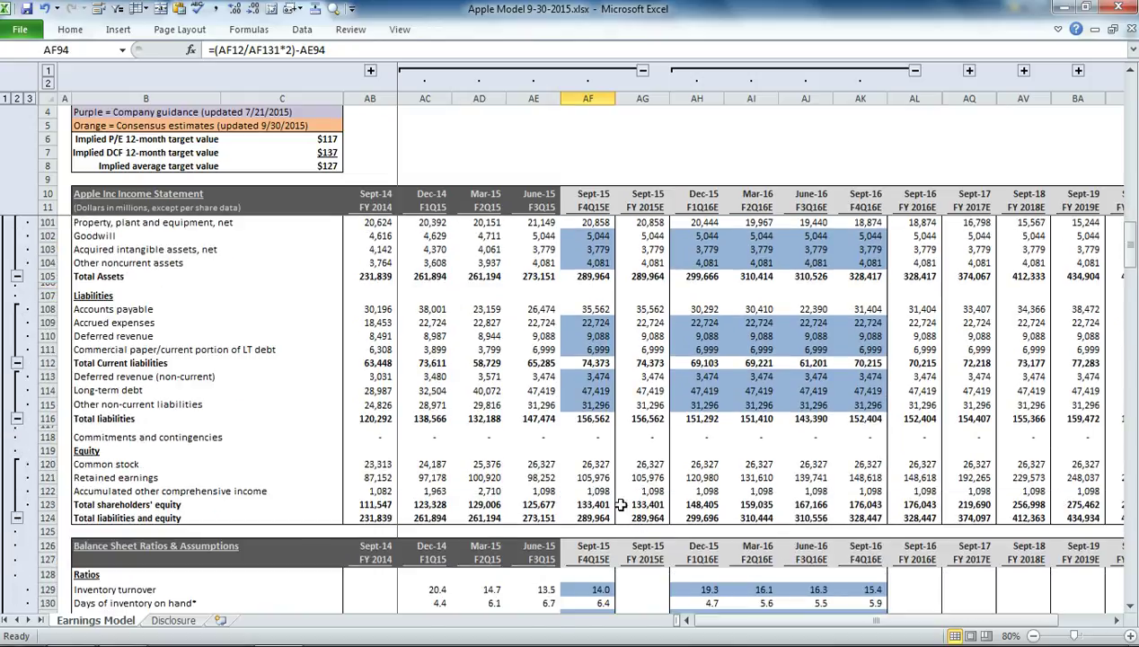
{"action": "left_click", "coordinate": [593, 481]}
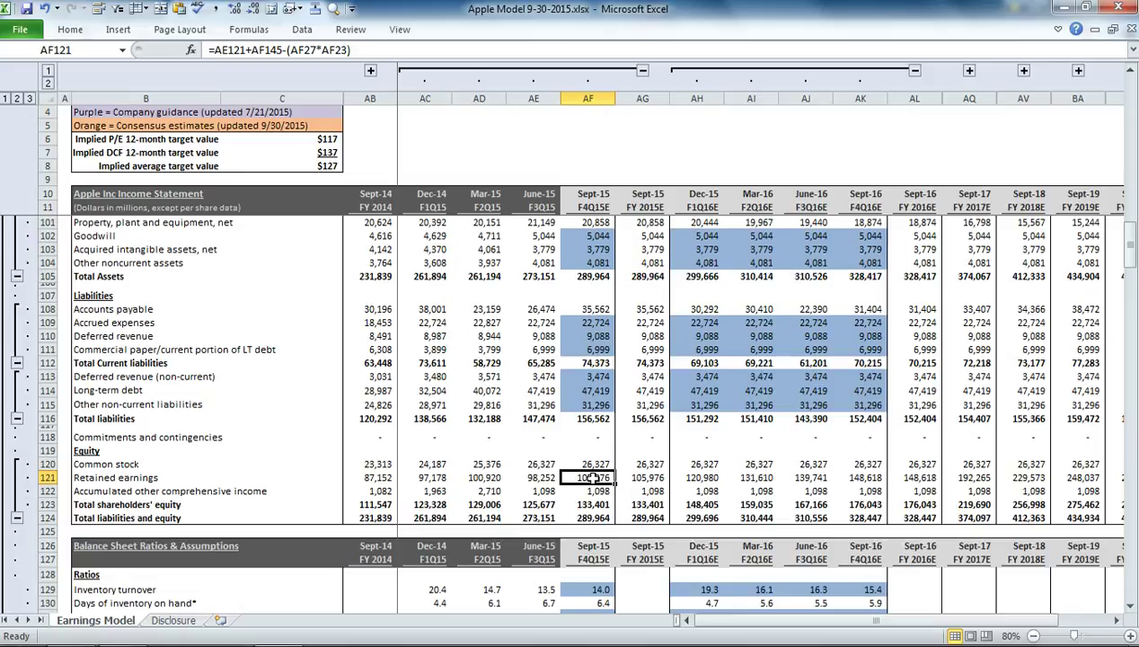
{"action": "double_click", "coordinate": [593, 479]}
{"action": "left_click_drag", "start_coordinate": [1130, 254], "coordinate": [1131, 123]}
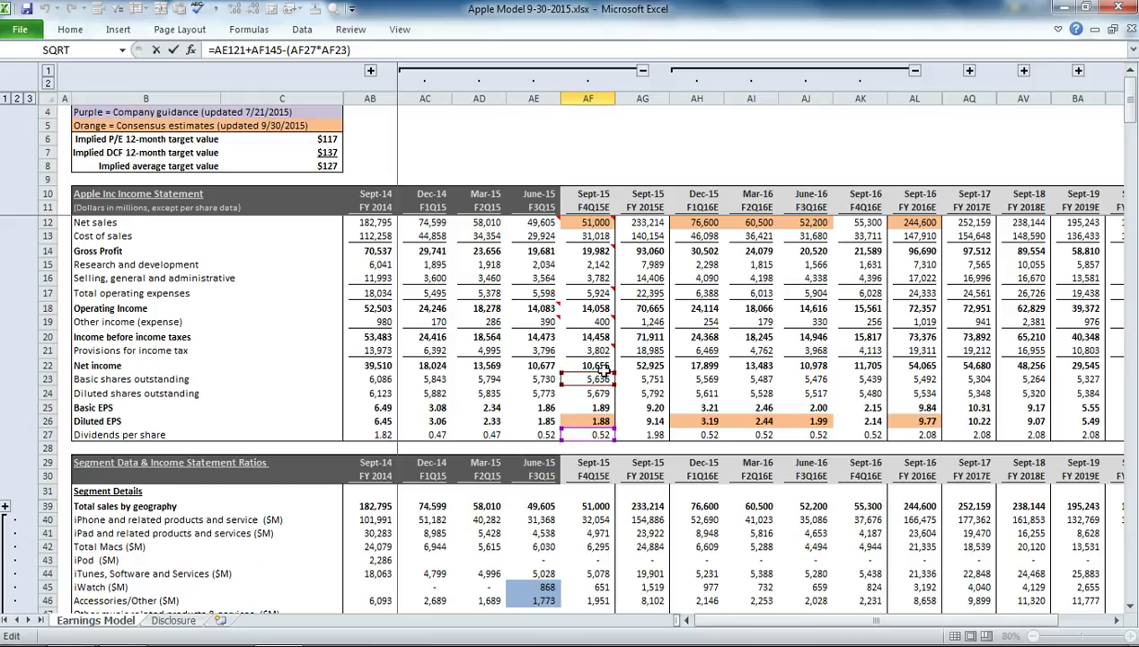
{"action": "left_click_drag", "start_coordinate": [1131, 113], "coordinate": [1132, 194]}
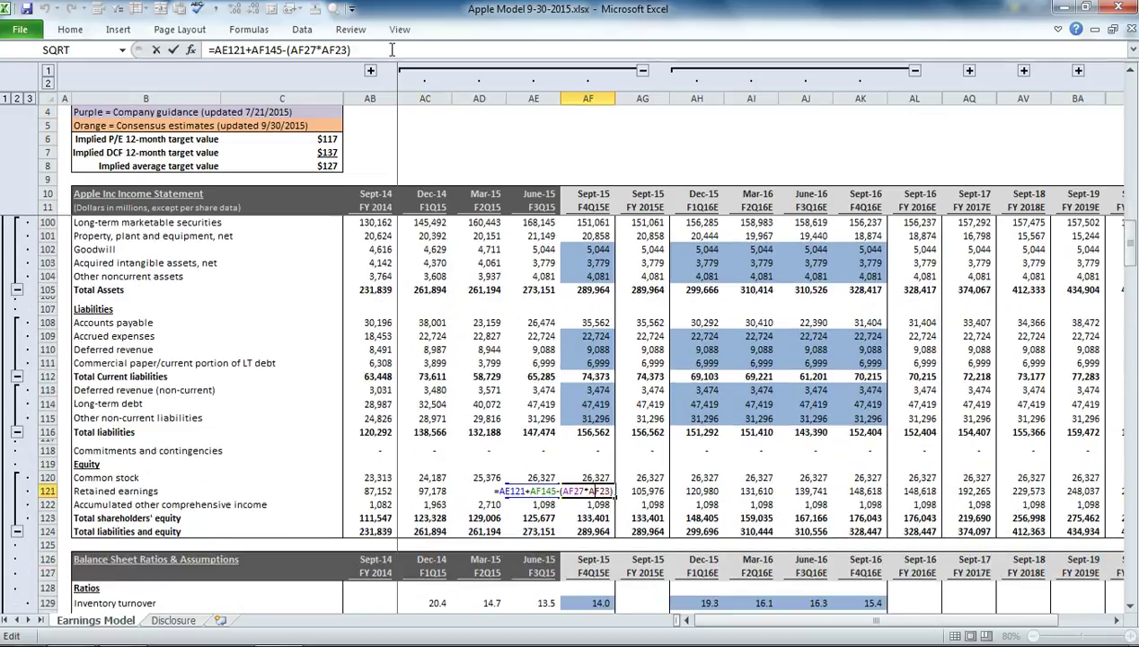
{"action": "left_click", "coordinate": [392, 50]}
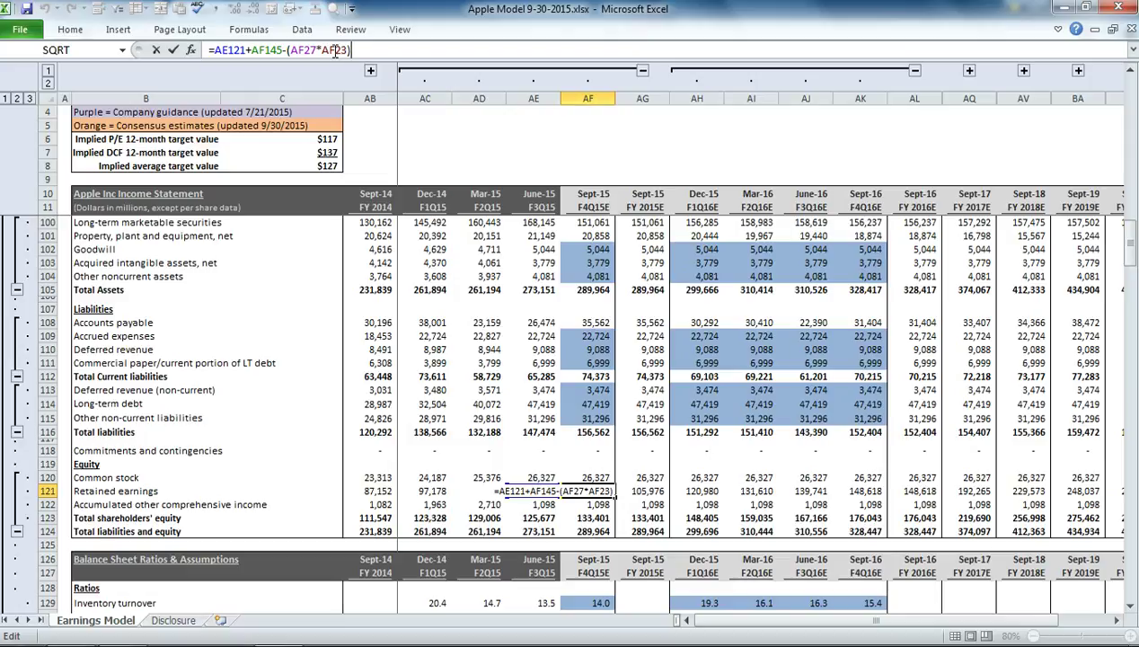
{"action": "key", "text": "Return"}
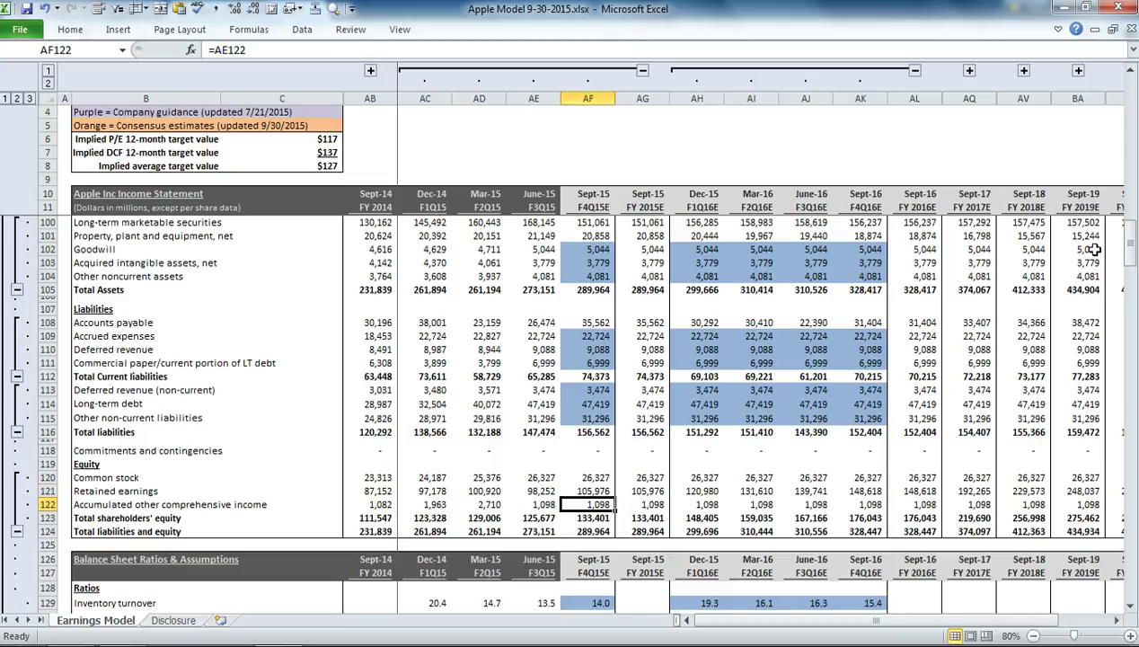
{"action": "left_click_drag", "start_coordinate": [1130, 241], "coordinate": [1133, 296]}
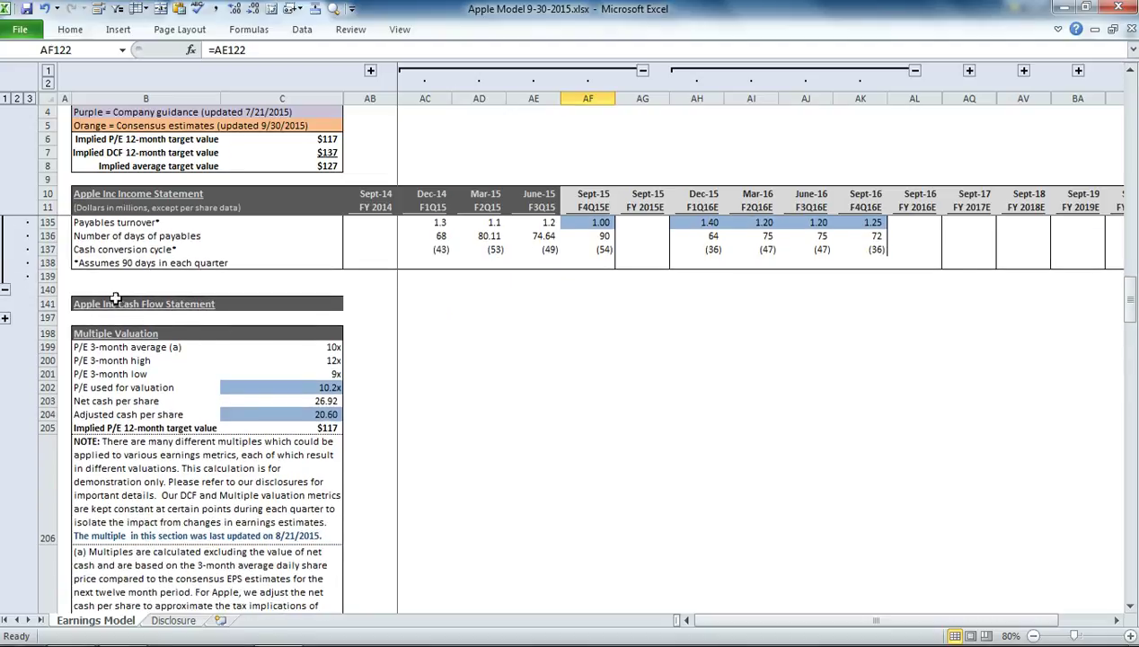
Step: Expand the Cash Flow Statement rows and check the blank Sept-15 share-based compensation value
{"action": "left_click", "coordinate": [5, 318]}
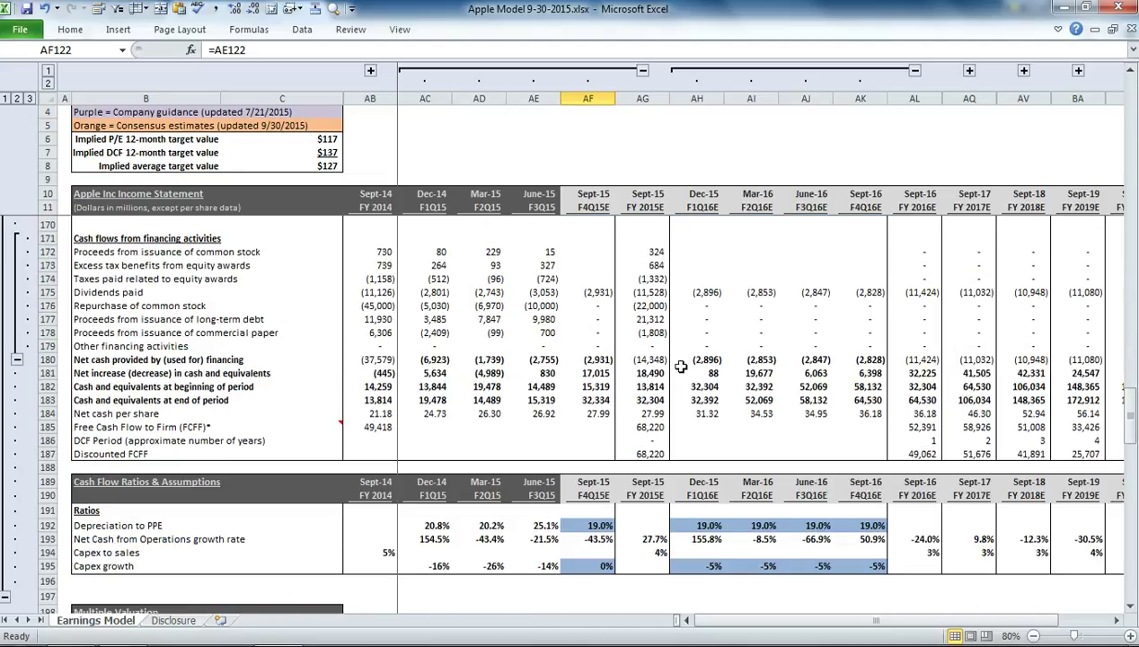
{"action": "scroll", "coordinate": [680, 366], "scroll_direction": "up", "scroll_amount": 12}
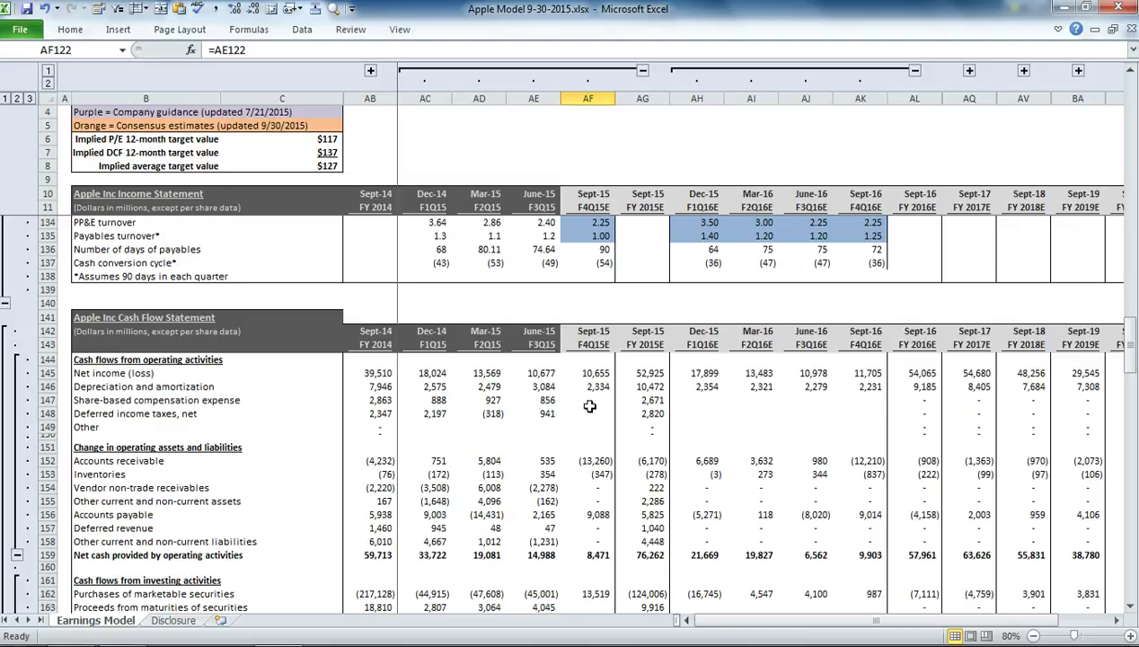
{"action": "left_click", "coordinate": [589, 403]}
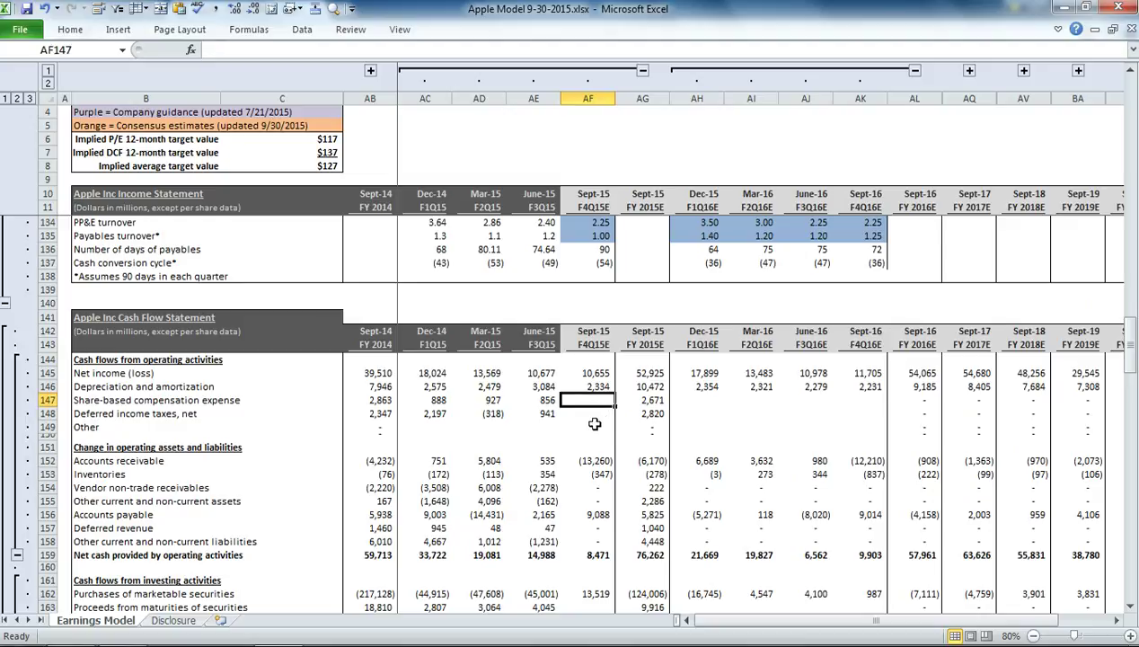
{"action": "scroll", "coordinate": [596, 404], "scroll_direction": "down", "scroll_amount": 1}
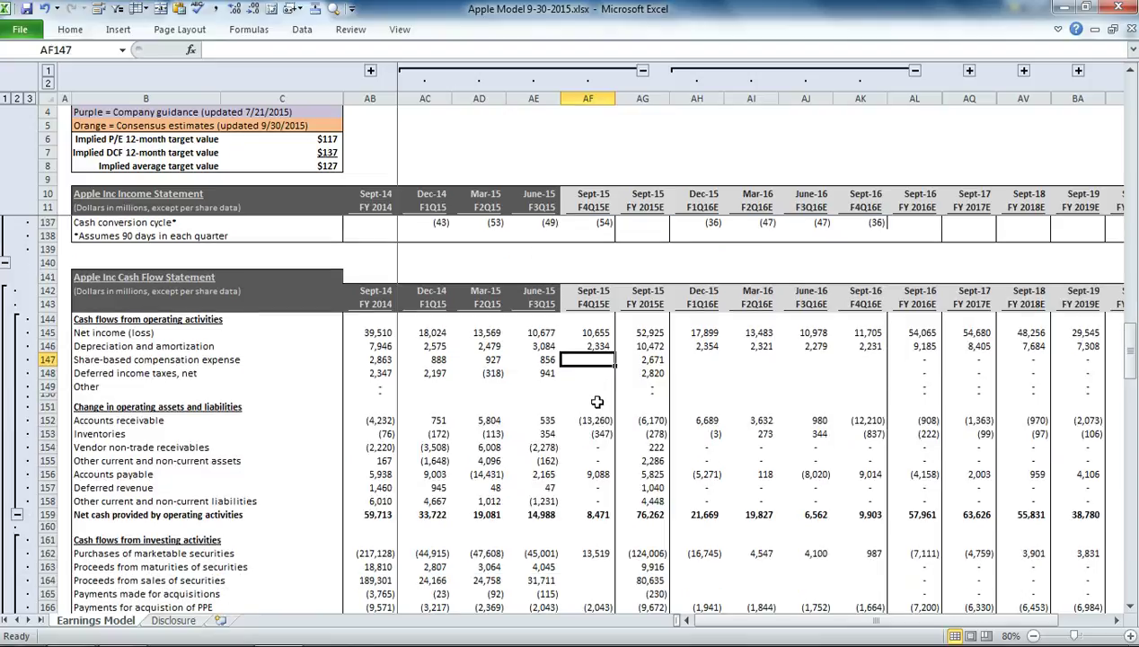
{"action": "scroll", "coordinate": [596, 402], "scroll_direction": "down", "scroll_amount": 1}
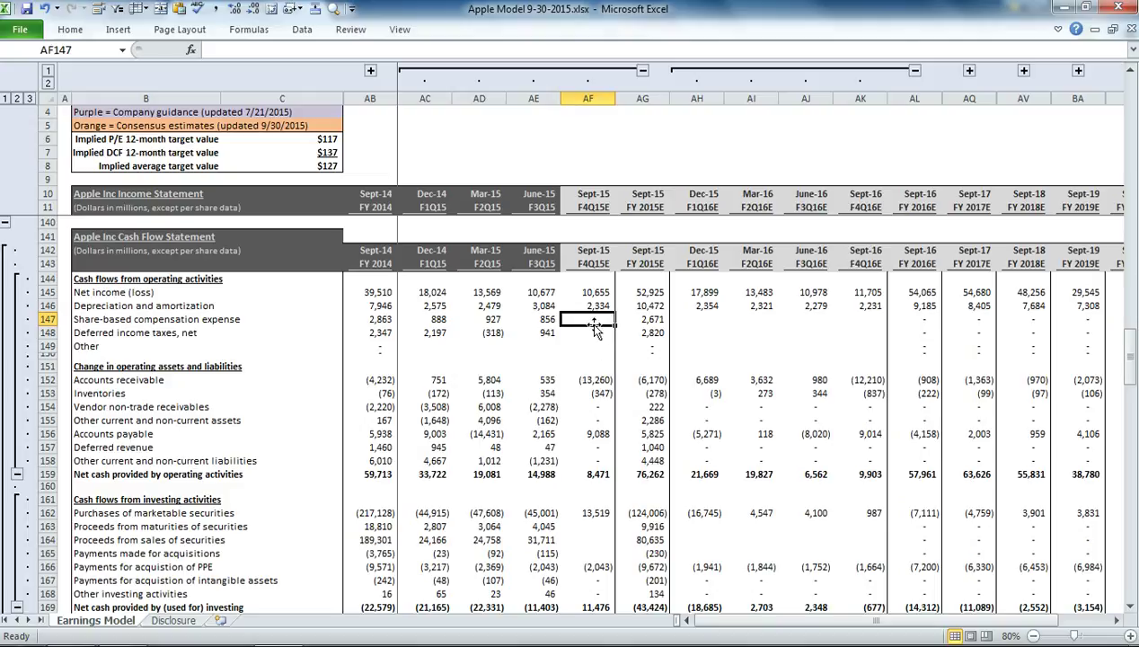
{"action": "left_click_drag", "start_coordinate": [693, 331], "coordinate": [790, 361]}
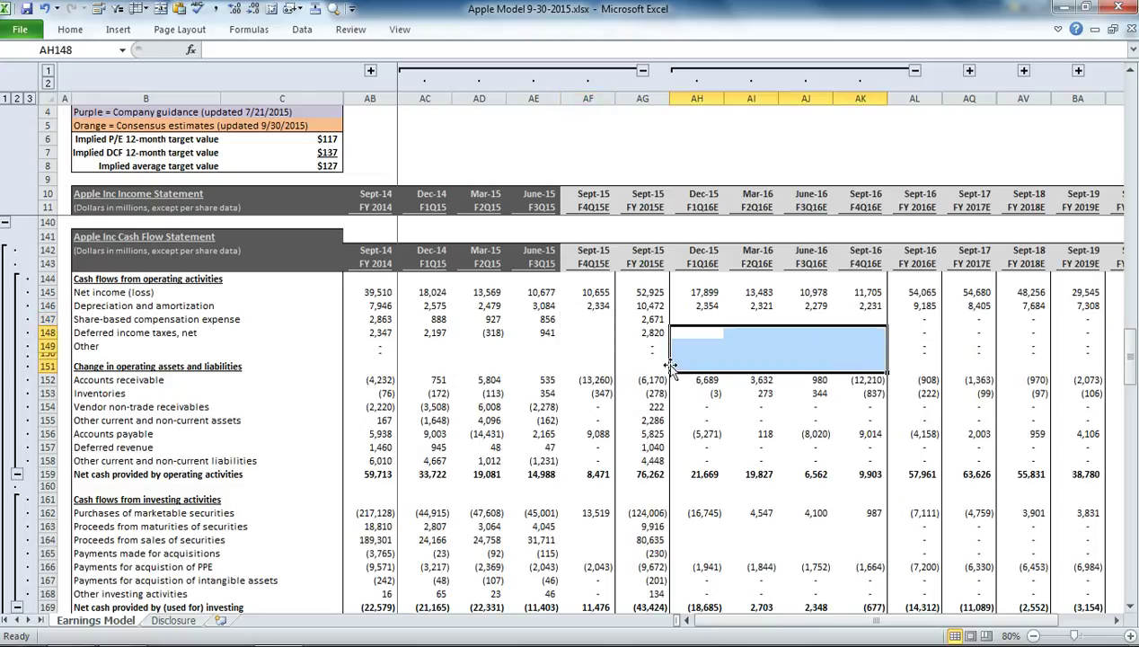
{"action": "scroll", "coordinate": [663, 373], "scroll_direction": "down", "scroll_amount": 2}
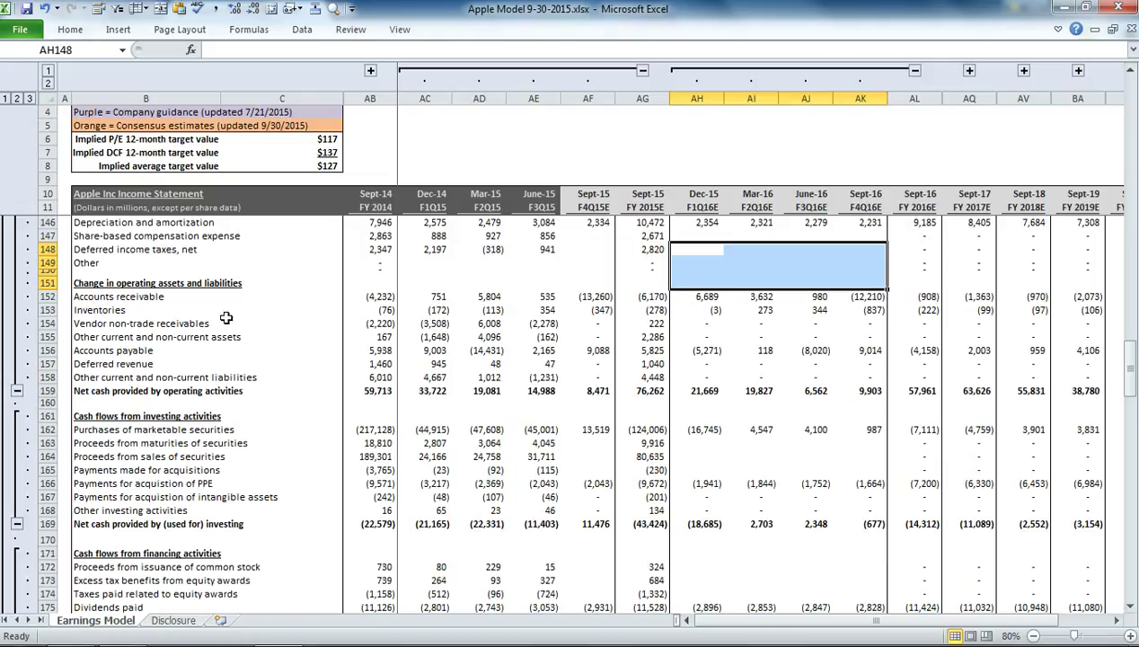
Step: Trace the Sept-15 receivables and other-liabilities changes, and the 32,334 ending cash (AF182+AF181)
{"action": "left_click", "coordinate": [576, 296]}
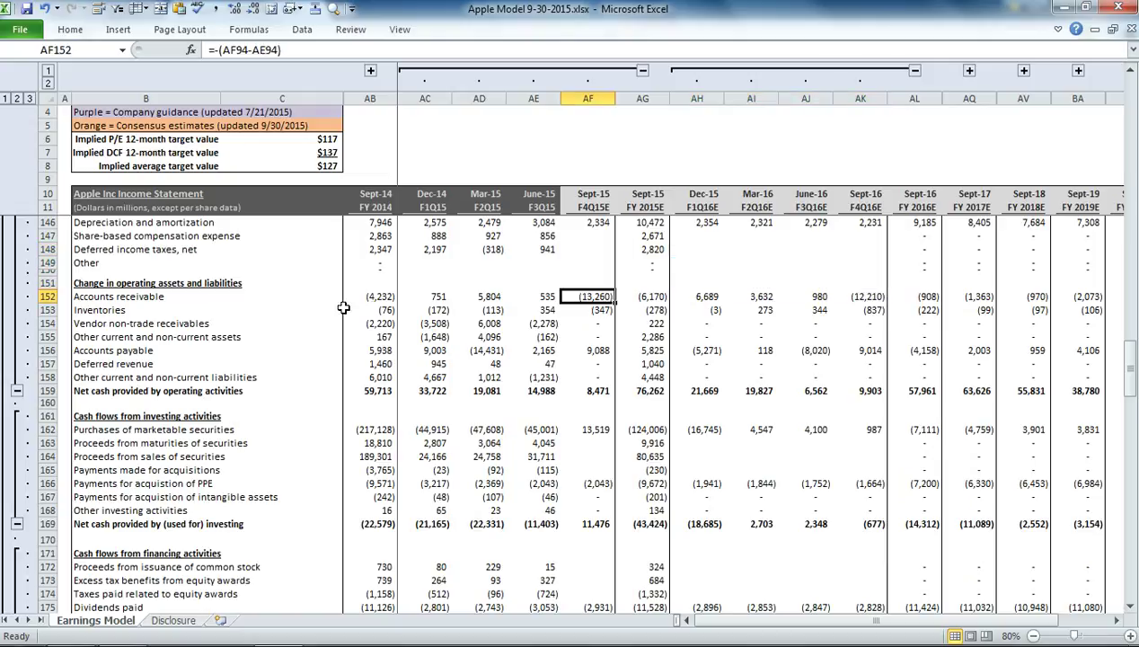
{"action": "left_click", "coordinate": [593, 378]}
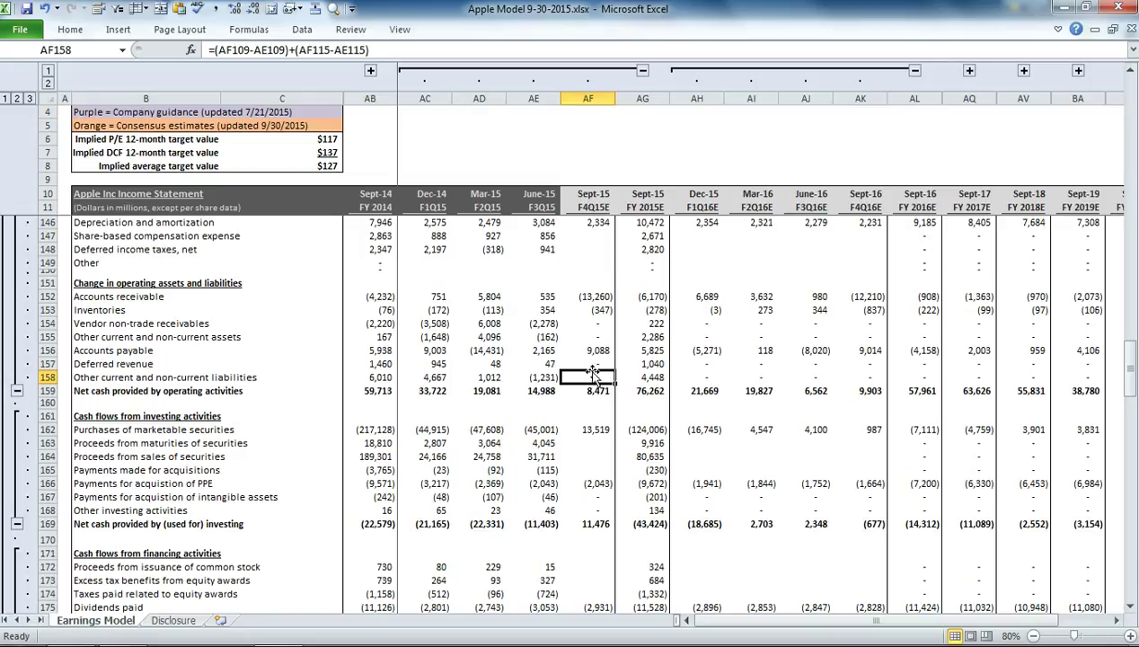
{"action": "scroll", "coordinate": [589, 386], "scroll_direction": "down", "scroll_amount": 3}
{"action": "scroll", "coordinate": [589, 395], "scroll_direction": "down", "scroll_amount": 2}
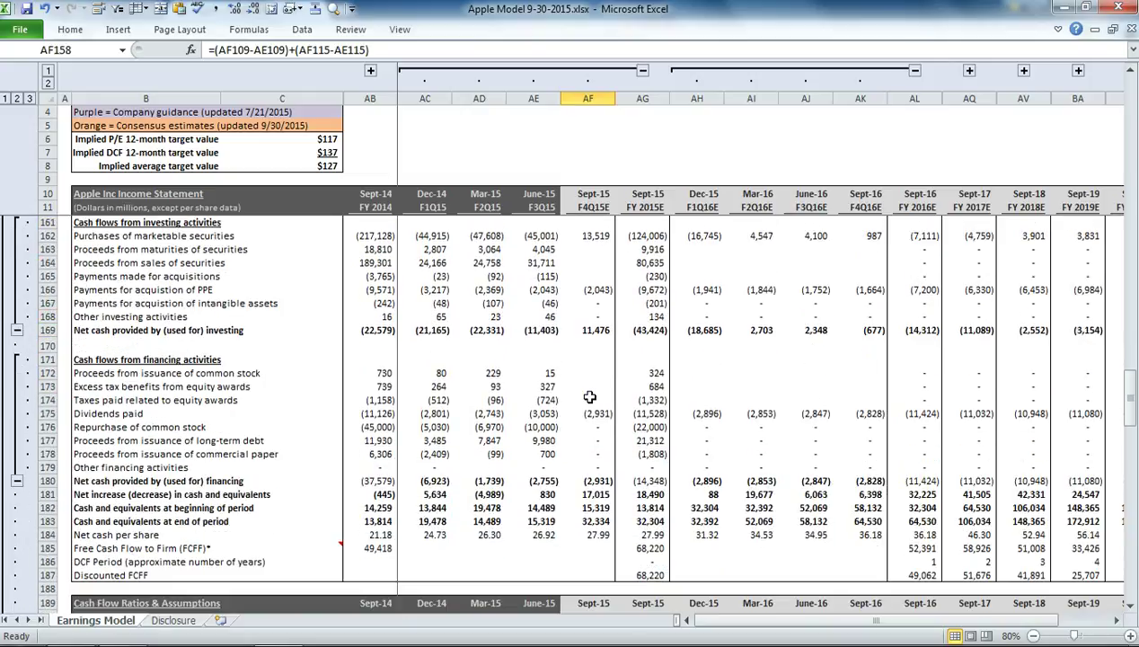
{"action": "left_click", "coordinate": [599, 519]}
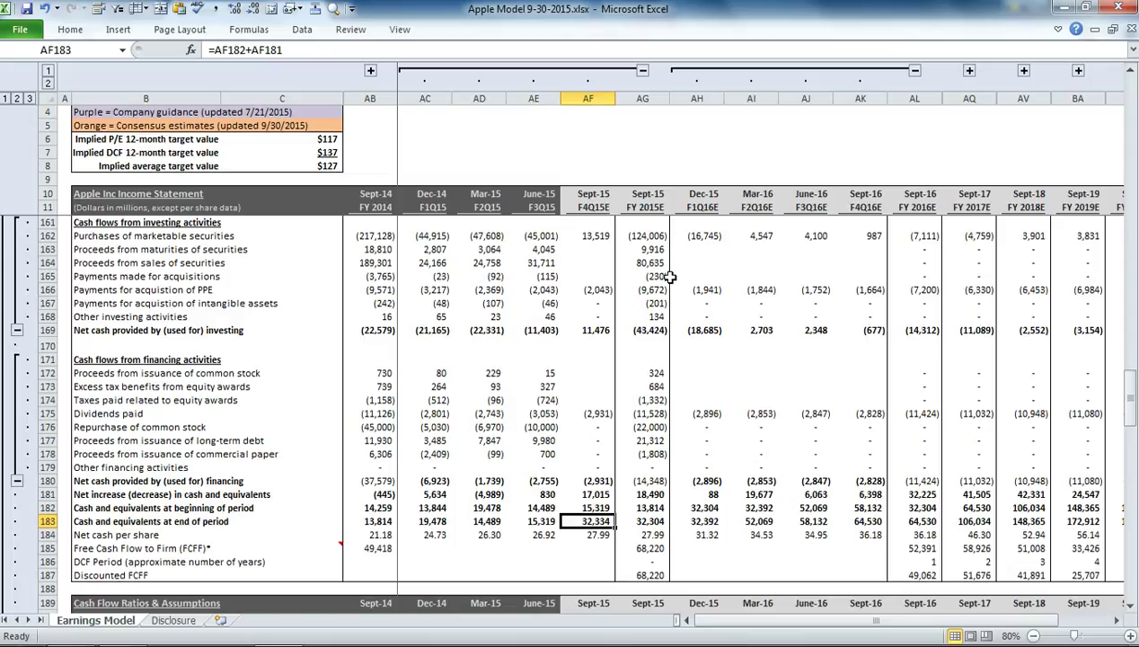
{"action": "scroll", "coordinate": [662, 274], "scroll_direction": "down", "scroll_amount": 3}
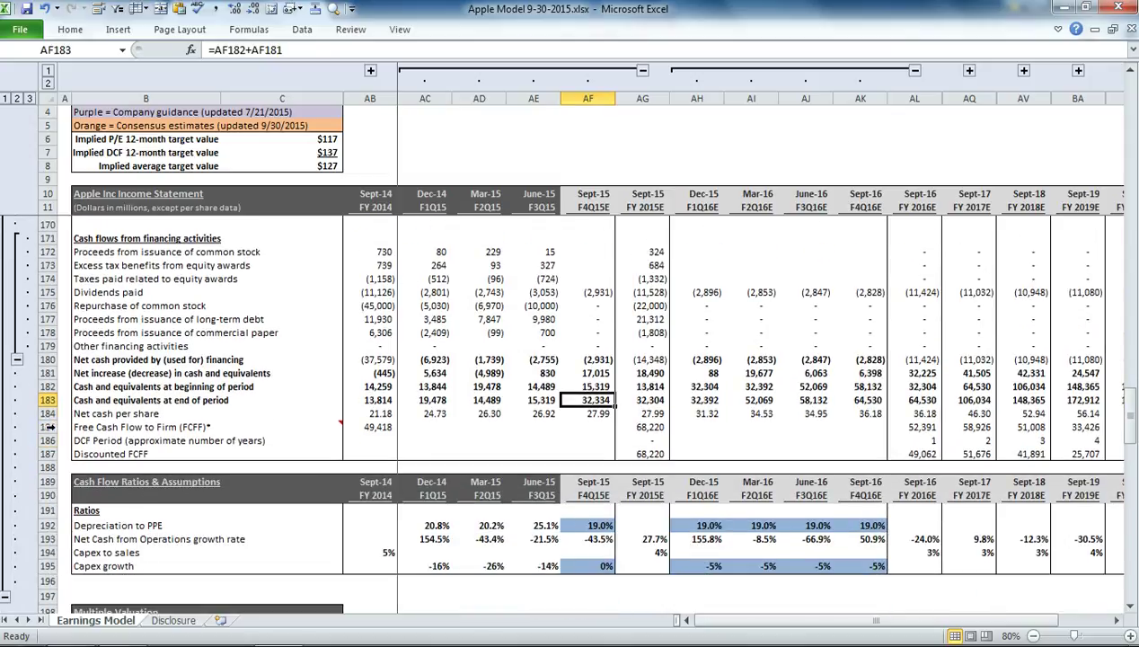
{"action": "left_click", "coordinate": [49, 427]}
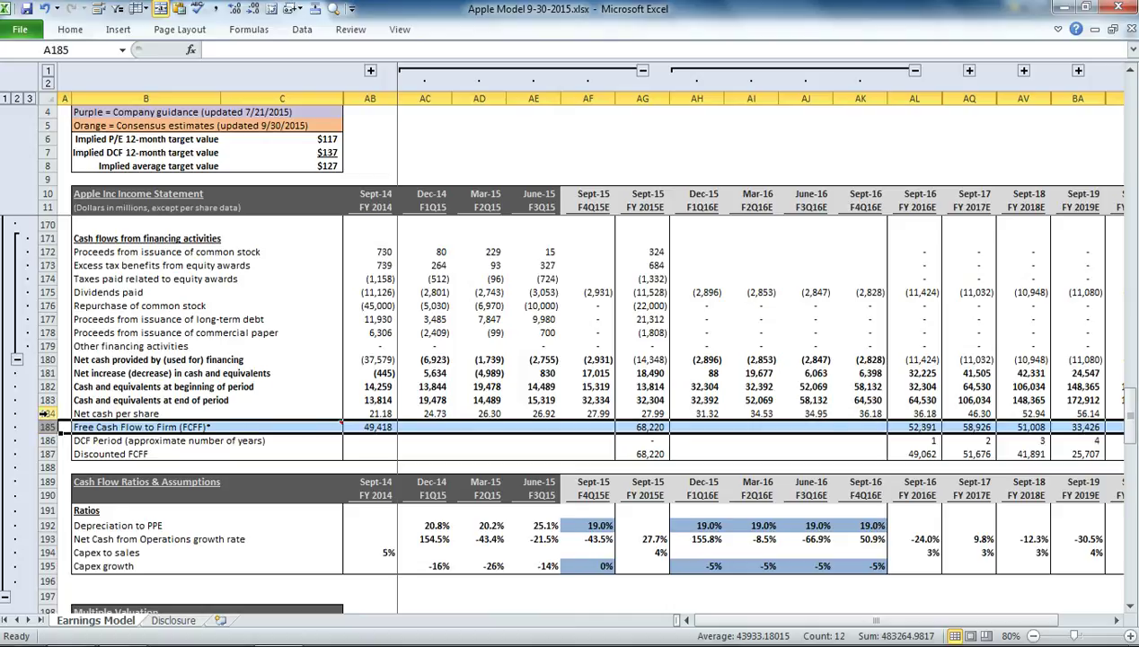
{"action": "left_click", "coordinate": [47, 412]}
{"action": "left_click", "coordinate": [47, 454]}
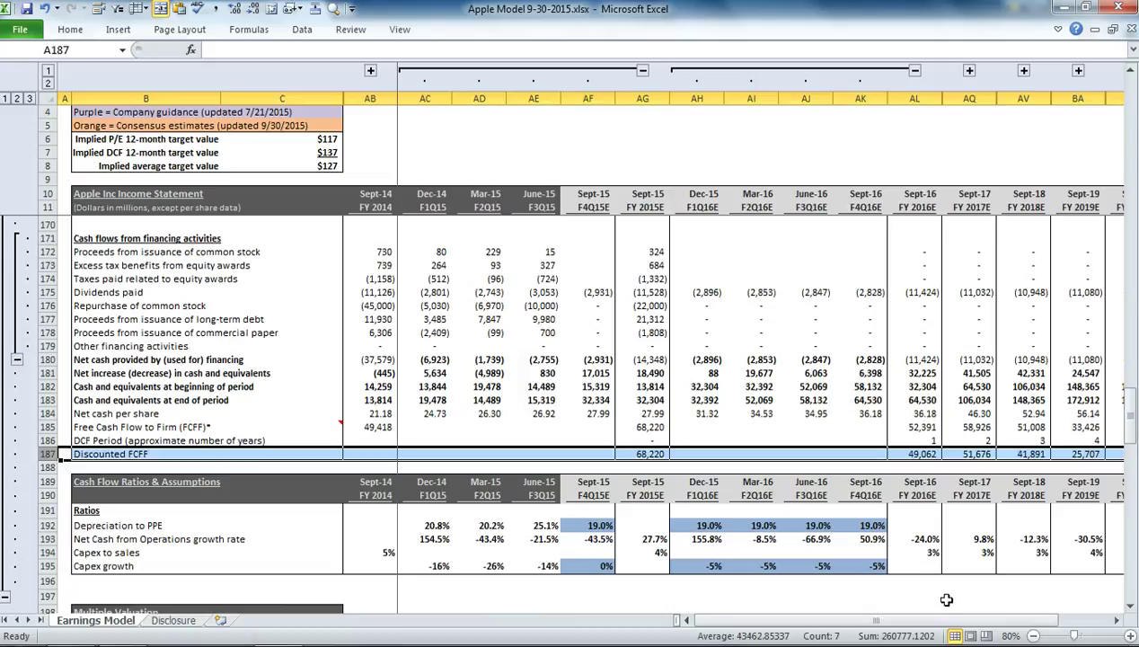
{"action": "left_click_drag", "start_coordinate": [946, 619], "coordinate": [971, 584]}
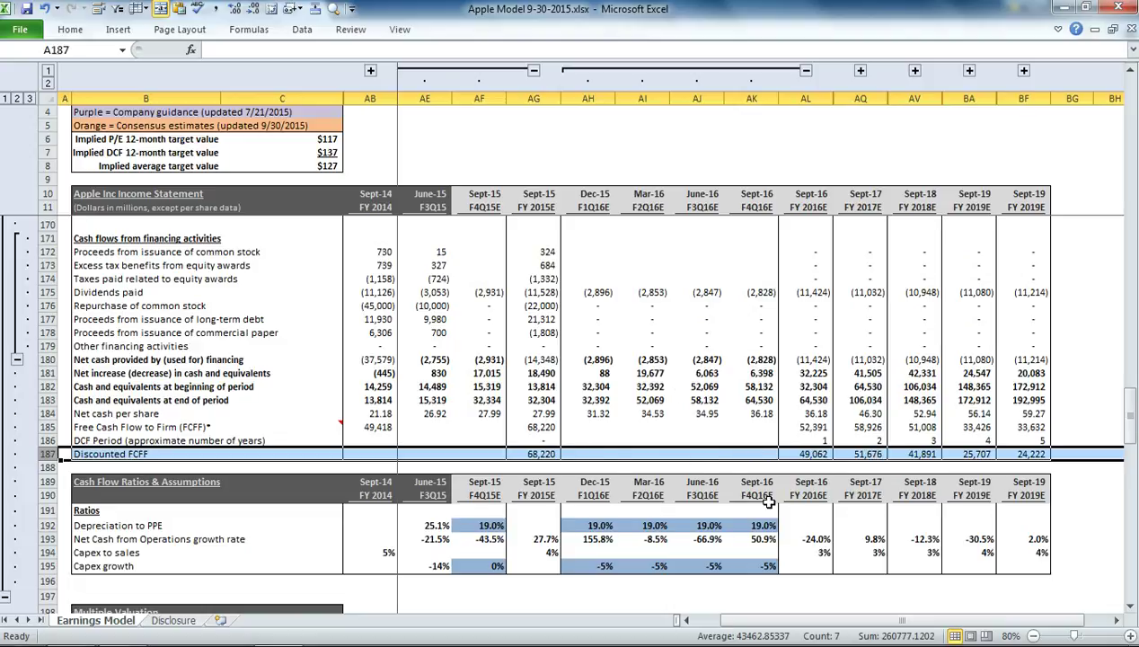
{"action": "left_click_drag", "start_coordinate": [794, 620], "coordinate": [780, 624]}
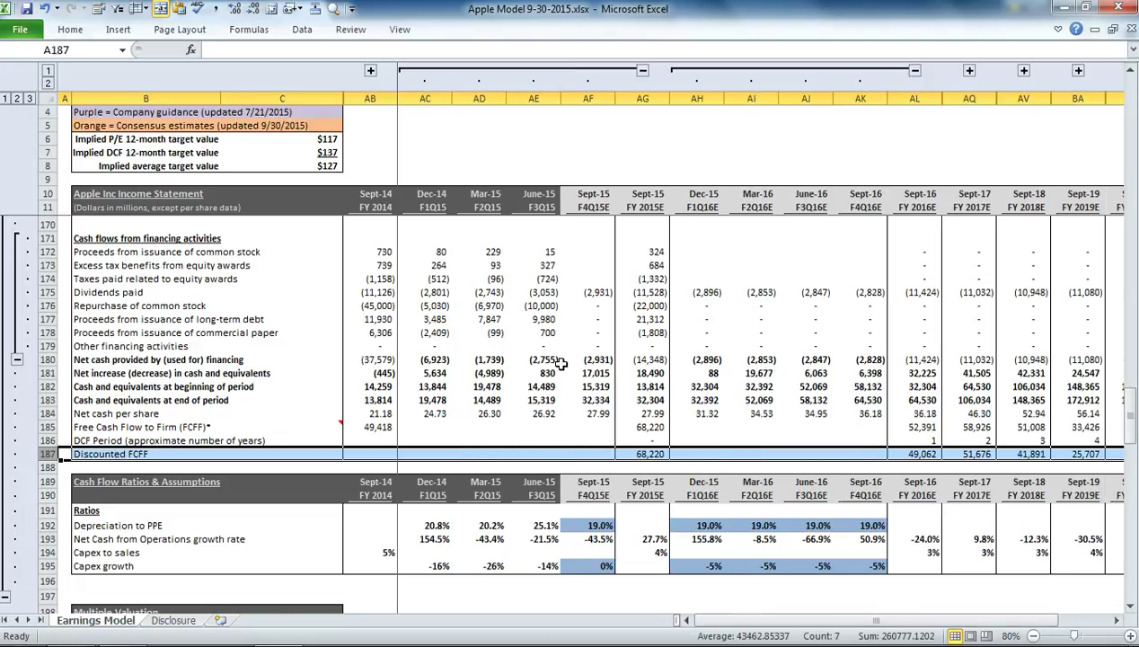
{"action": "scroll", "coordinate": [563, 377], "scroll_direction": "down", "scroll_amount": 6}
Step: Expand the DCF rows and review beta, equity risk premium, debt inputs and the WACC formula
{"action": "scroll", "coordinate": [563, 378], "scroll_direction": "down", "scroll_amount": 3}
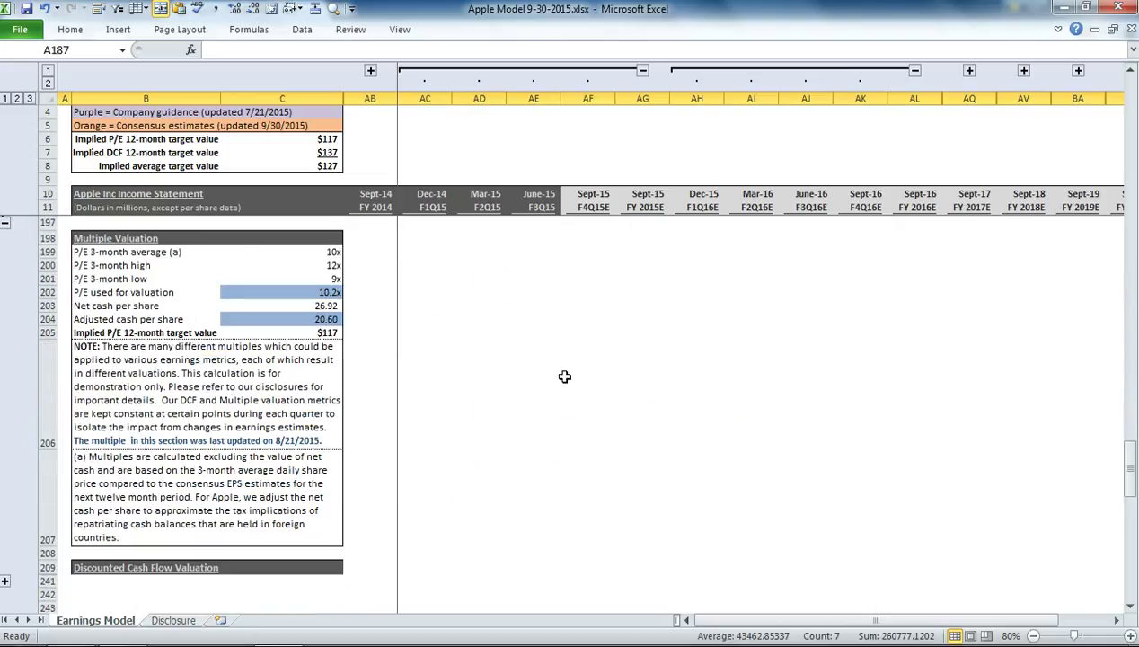
{"action": "scroll", "coordinate": [568, 376], "scroll_direction": "down", "scroll_amount": 1}
{"action": "scroll", "coordinate": [566, 373], "scroll_direction": "up", "scroll_amount": 1}
{"action": "left_click", "coordinate": [6, 582]}
{"action": "scroll", "coordinate": [342, 433], "scroll_direction": "up", "scroll_amount": 8}
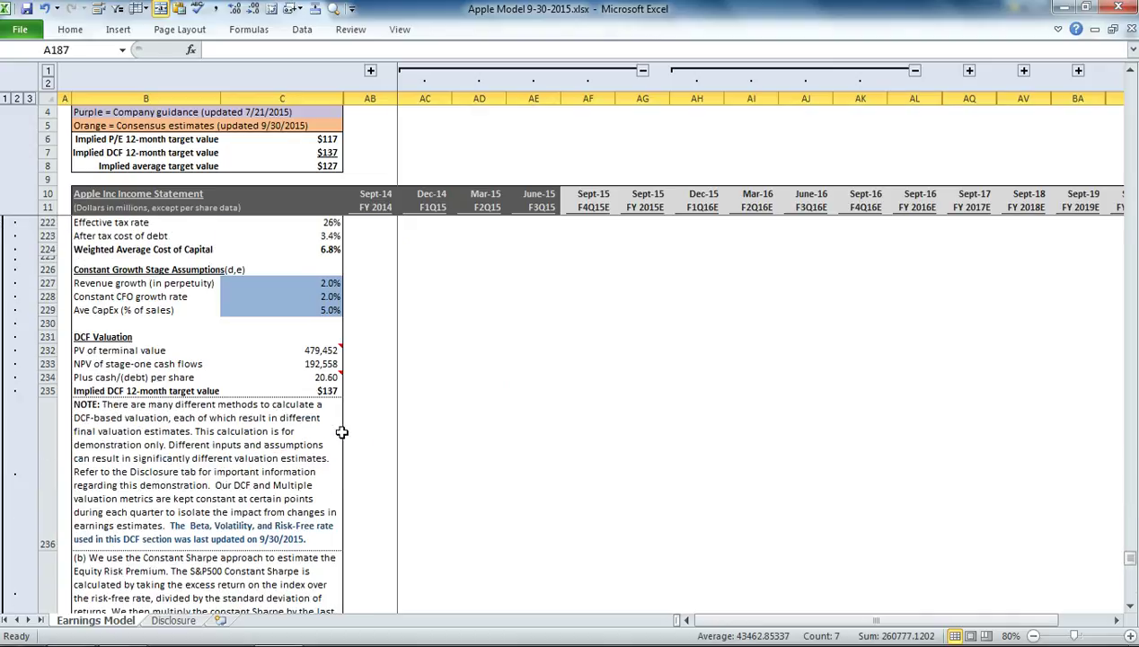
{"action": "scroll", "coordinate": [342, 433], "scroll_direction": "down", "scroll_amount": 2}
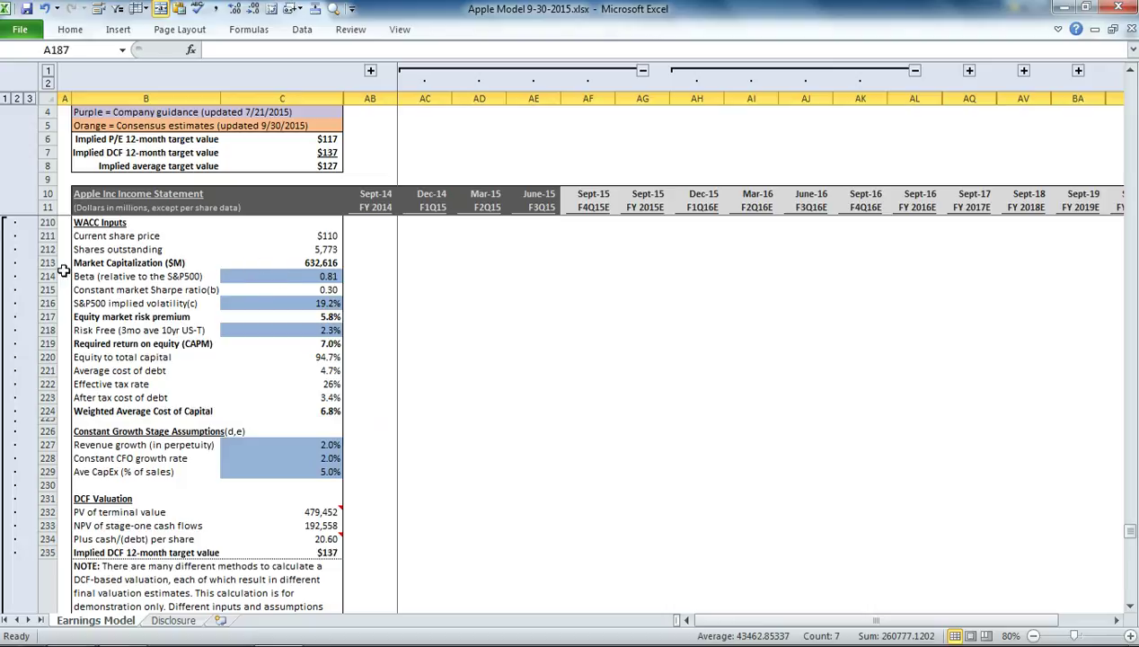
{"action": "left_click_drag", "start_coordinate": [47, 276], "coordinate": [47, 311]}
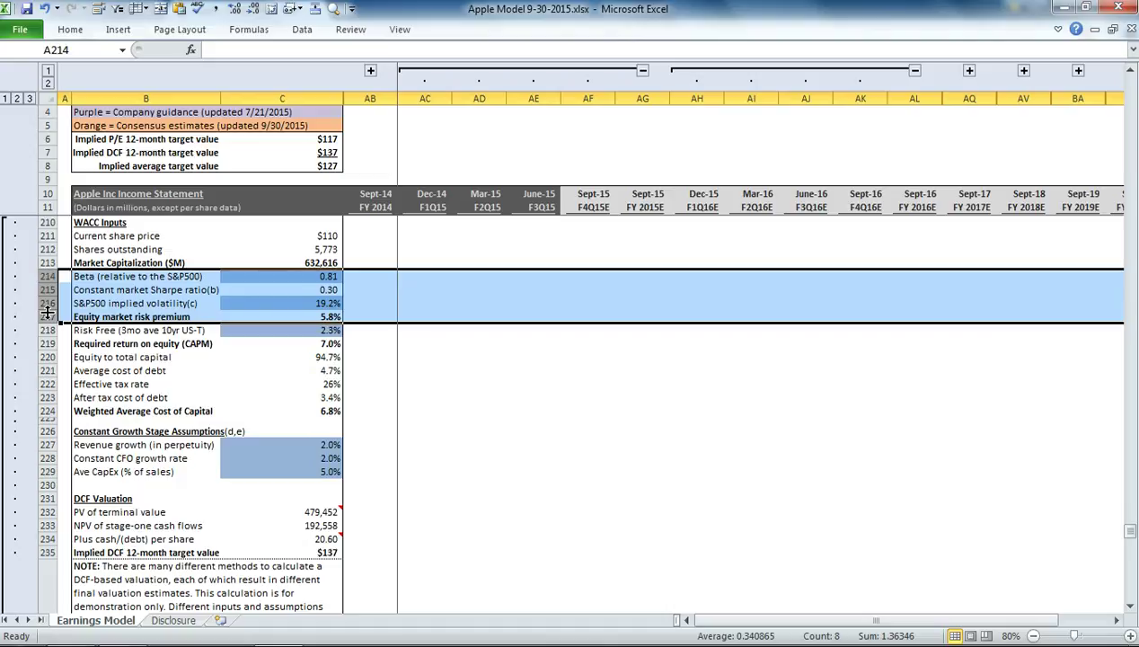
{"action": "left_click", "coordinate": [43, 356]}
{"action": "left_click_drag", "start_coordinate": [43, 357], "coordinate": [47, 397]}
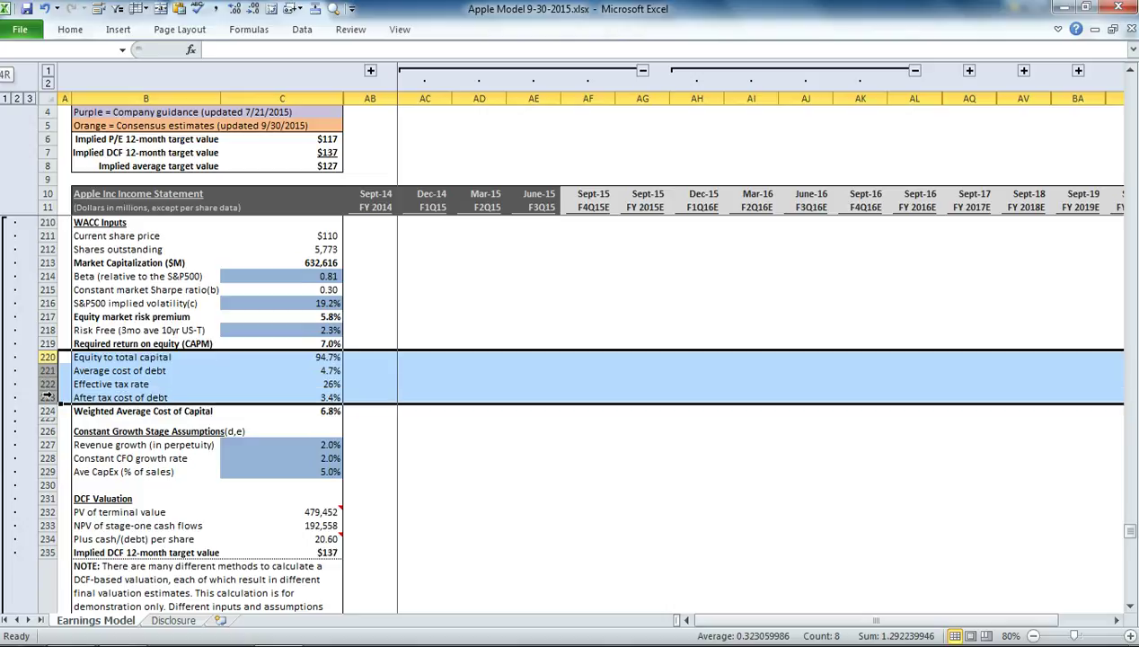
{"action": "left_click", "coordinate": [319, 410]}
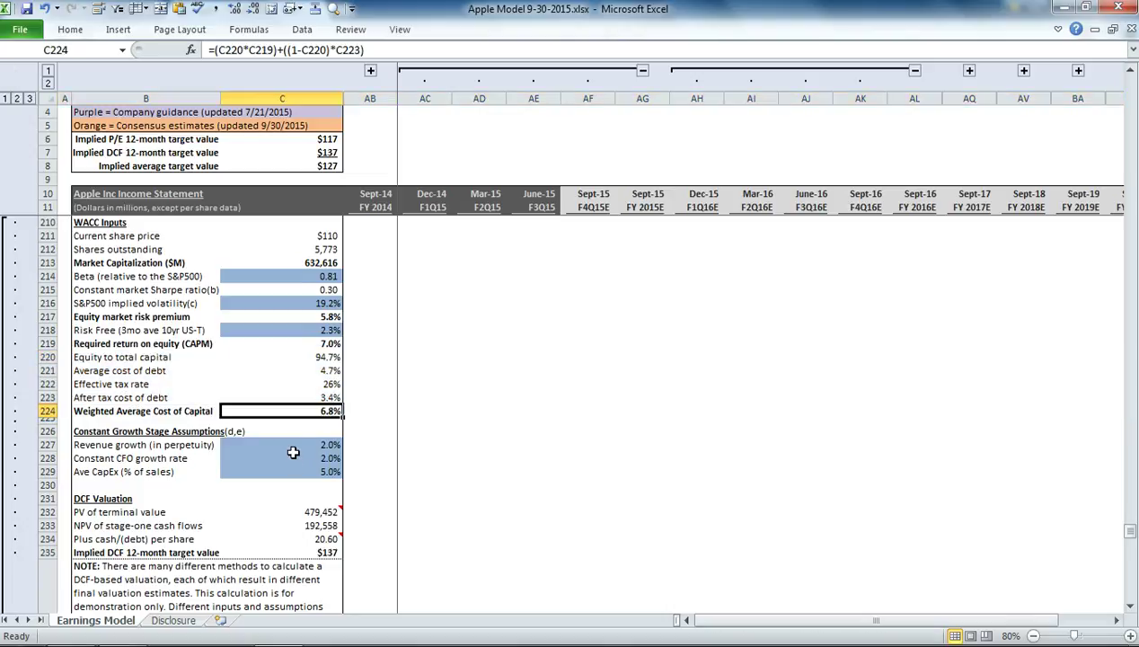
Step: Review the constant-growth assumptions, PV of terminal value and the $137 implied DCF target
{"action": "left_click_drag", "start_coordinate": [301, 447], "coordinate": [305, 469]}
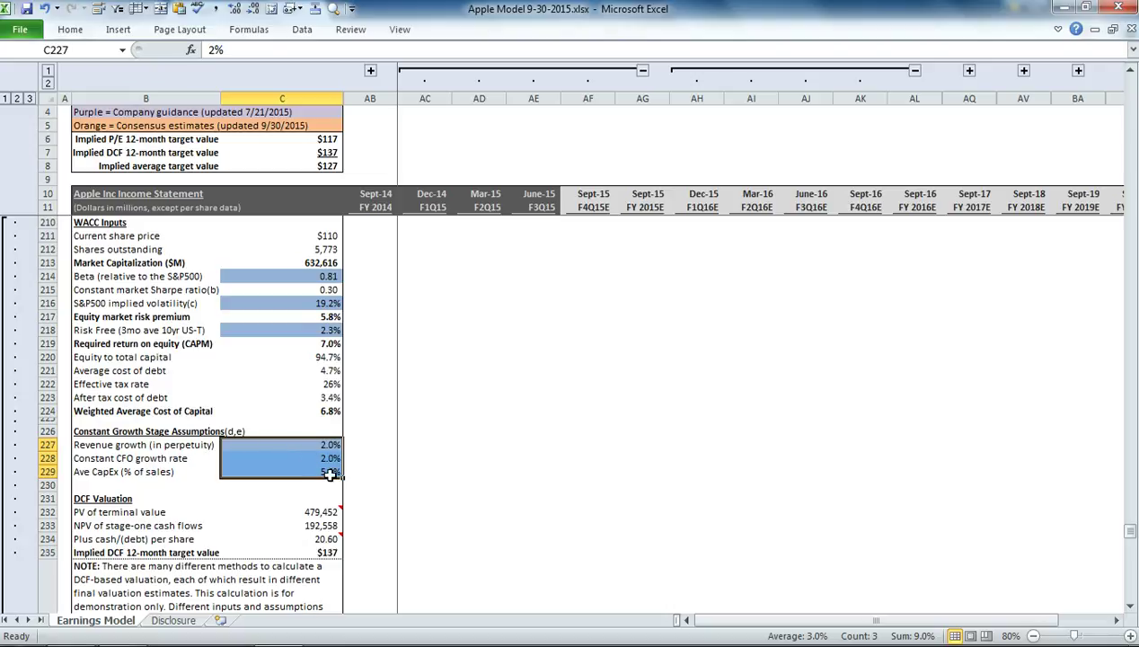
{"action": "left_click", "coordinate": [306, 514]}
{"action": "left_click", "coordinate": [305, 550]}
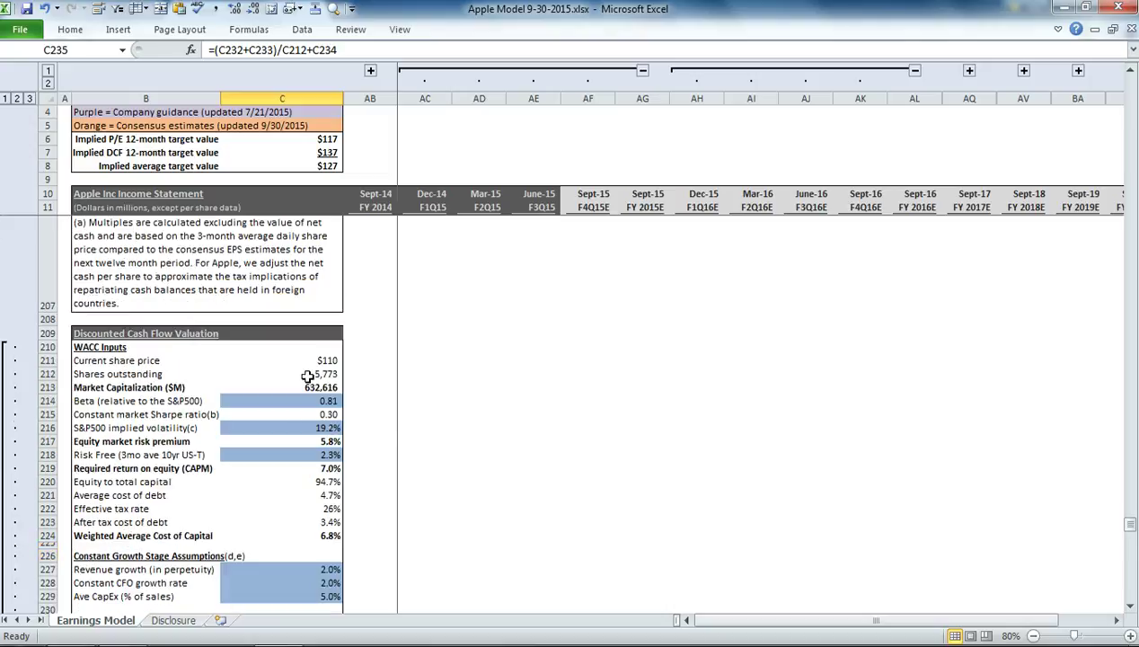
{"action": "scroll", "coordinate": [305, 372], "scroll_direction": "up", "scroll_amount": 1}
{"action": "scroll", "coordinate": [306, 385], "scroll_direction": "down", "scroll_amount": 2}
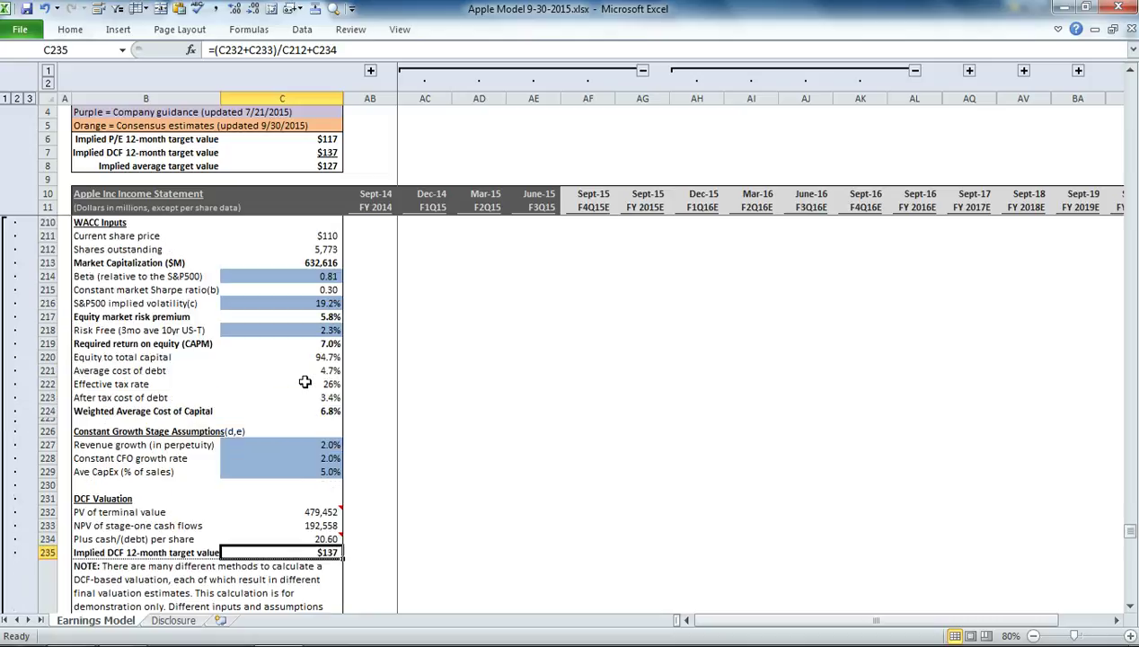
{"action": "scroll", "coordinate": [148, 492], "scroll_direction": "down", "scroll_amount": 4}
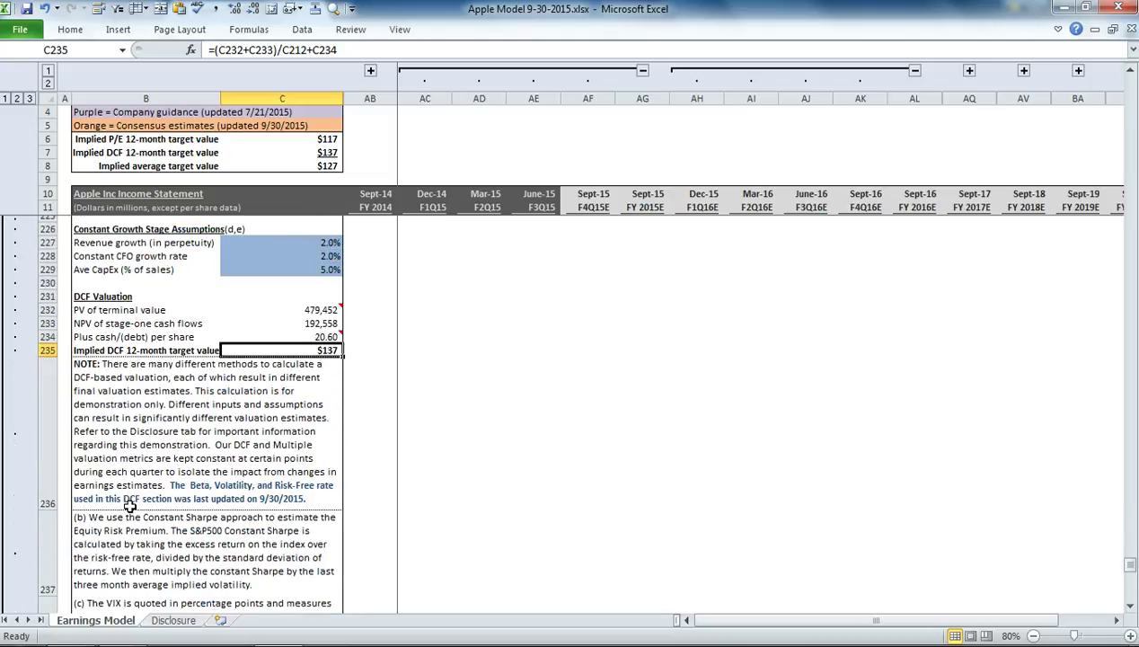
{"action": "scroll", "coordinate": [49, 537], "scroll_direction": "down", "scroll_amount": 2}
{"action": "scroll", "coordinate": [49, 537], "scroll_direction": "down", "scroll_amount": 2}
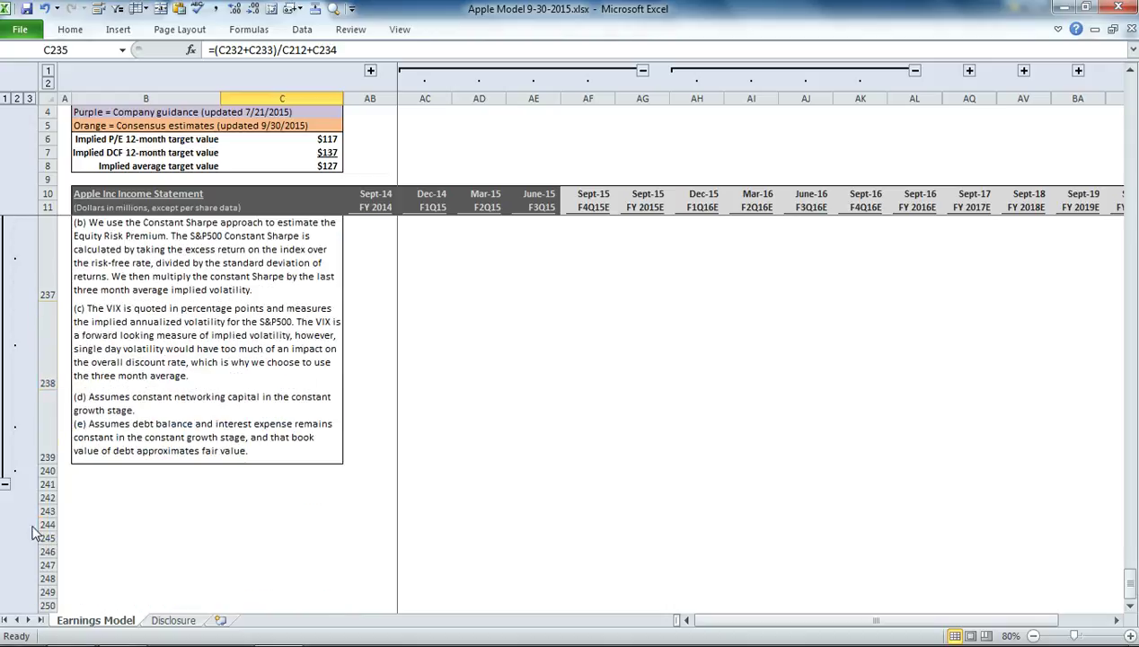
Step: Collapse the DCF rows and check the 3-month average P/E of 10.2x
{"action": "left_click", "coordinate": [7, 477]}
{"action": "scroll", "coordinate": [132, 456], "scroll_direction": "up", "scroll_amount": 4}
{"action": "scroll", "coordinate": [132, 456], "scroll_direction": "up", "scroll_amount": 1}
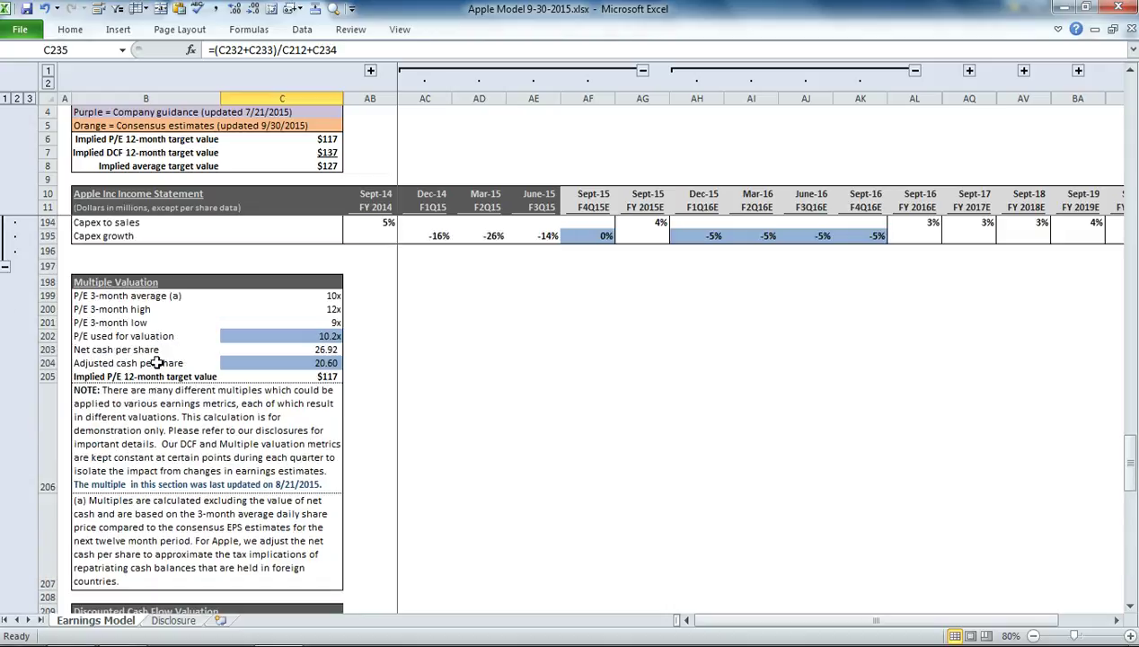
{"action": "left_click", "coordinate": [301, 299]}
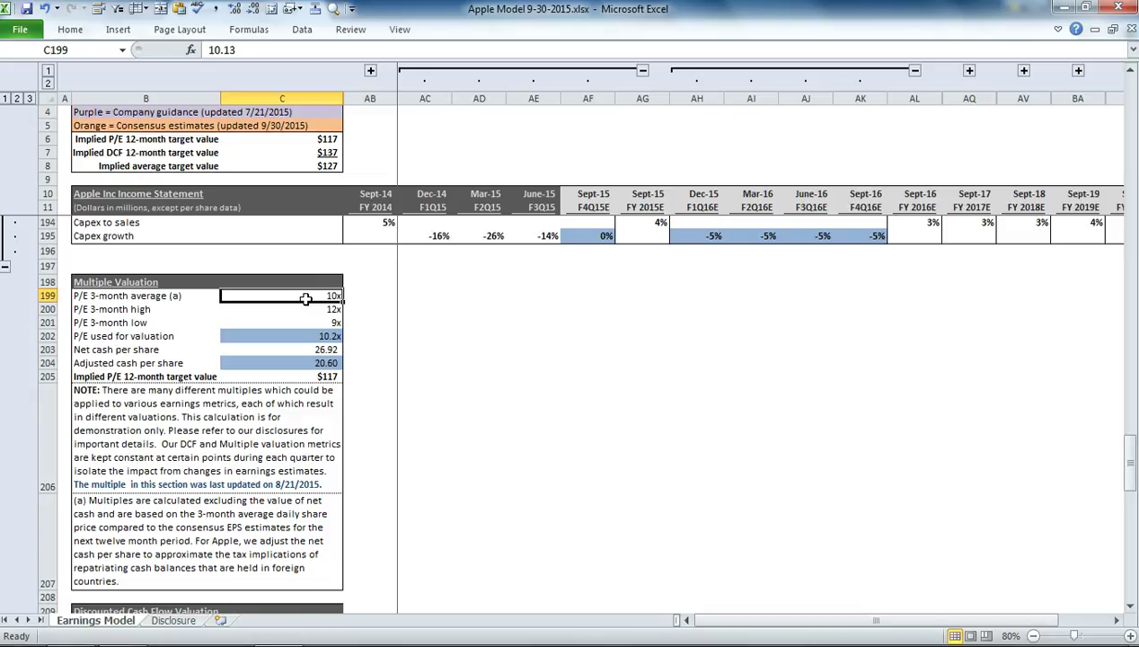
Step: Inspect the 20.60 adjusted cash per share formula, highlighting its 0.89 factor
{"action": "left_click", "coordinate": [288, 360]}
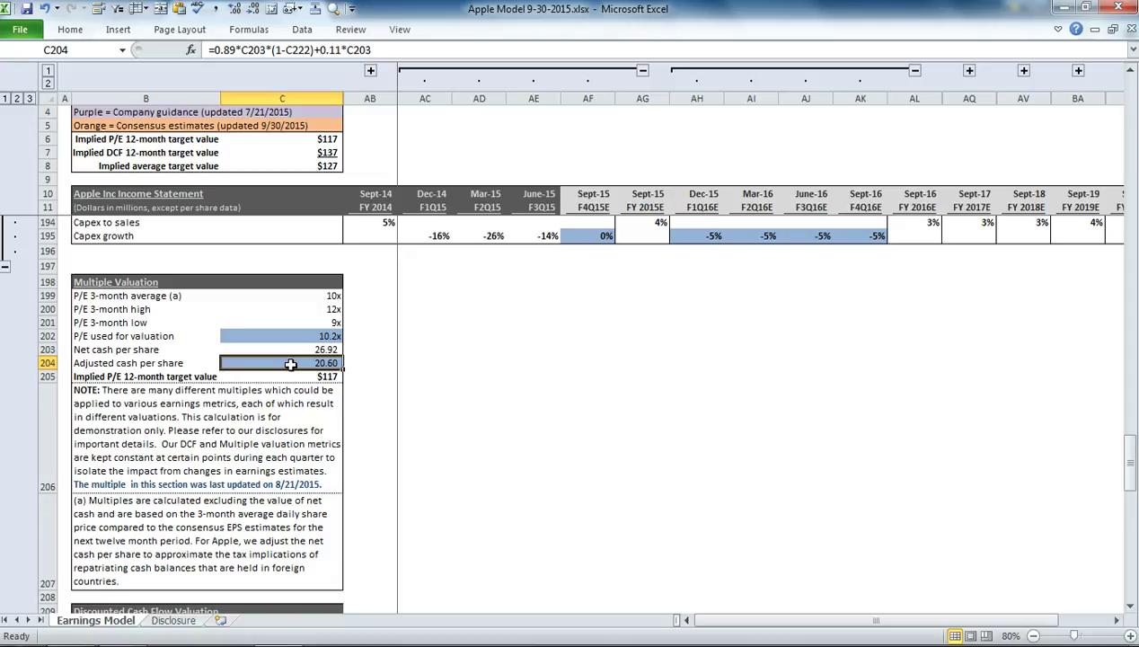
{"action": "left_click", "coordinate": [287, 51]}
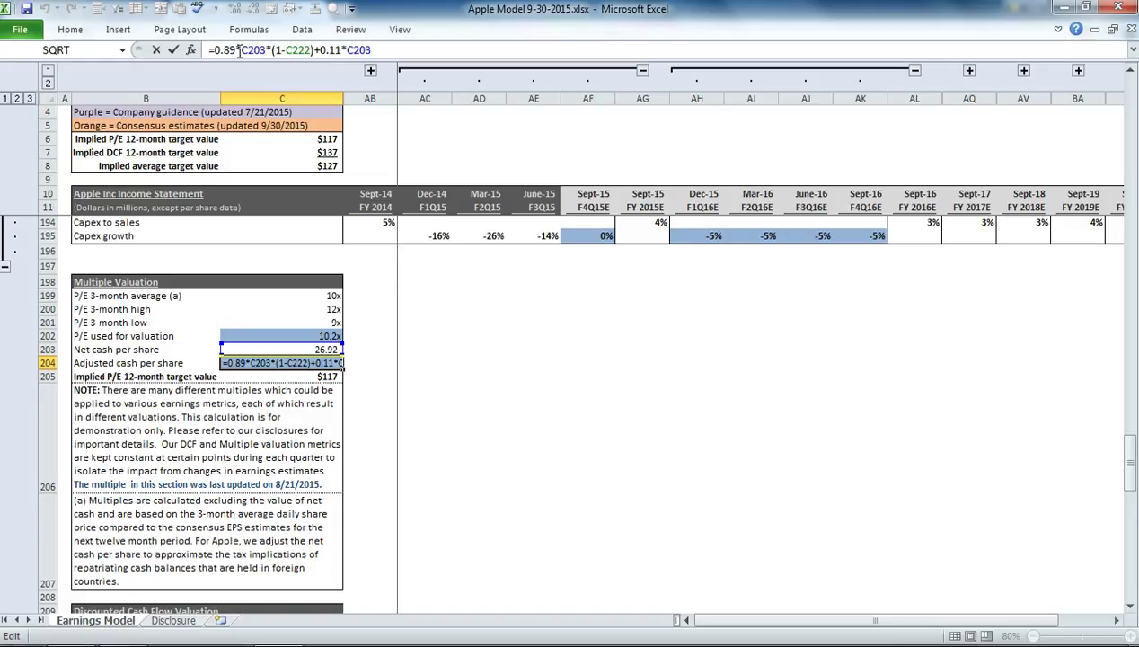
{"action": "left_click_drag", "start_coordinate": [213, 51], "coordinate": [228, 51]}
{"action": "left_click", "coordinate": [311, 51]}
{"action": "key", "text": "Return"}
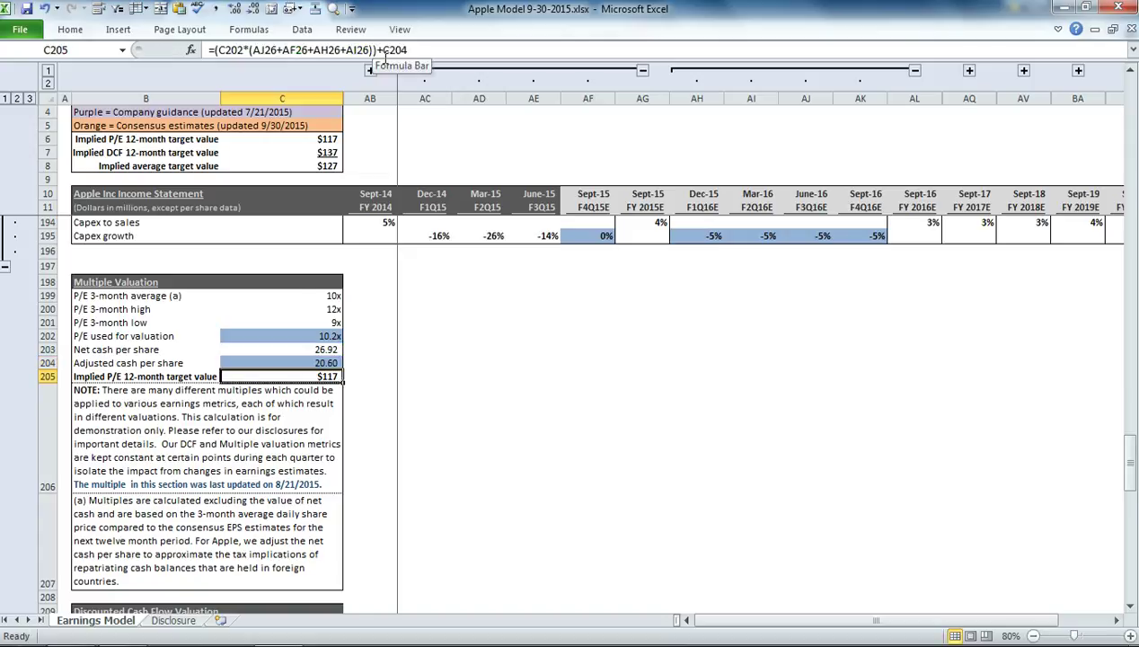
{"action": "double_click", "coordinate": [289, 373]}
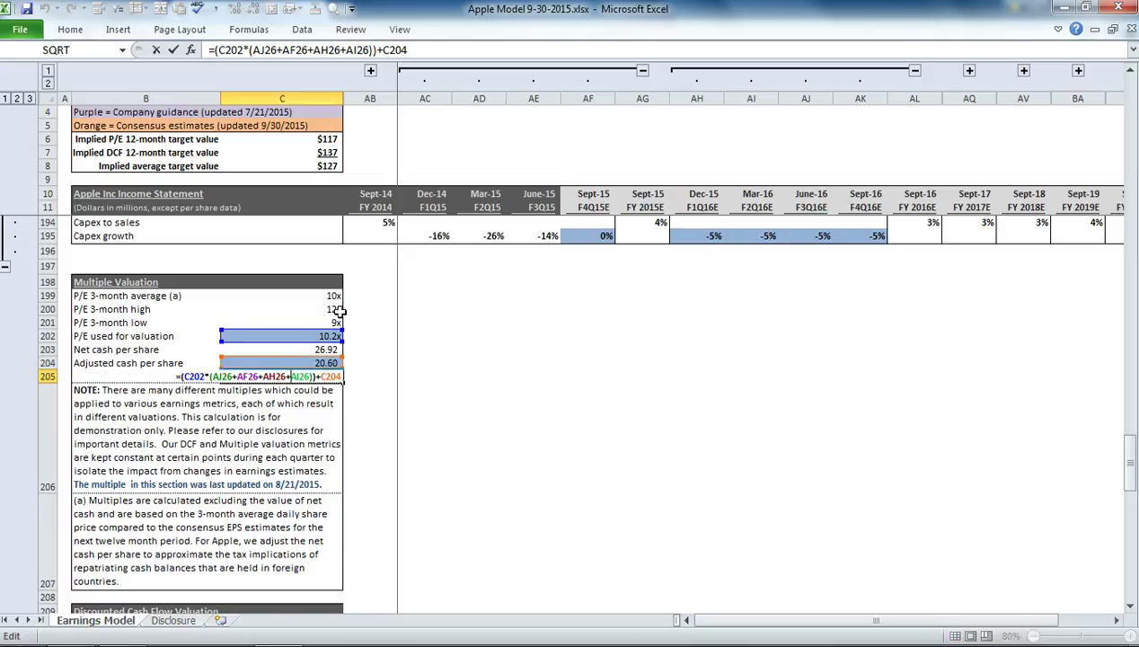
{"action": "left_click", "coordinate": [255, 51]}
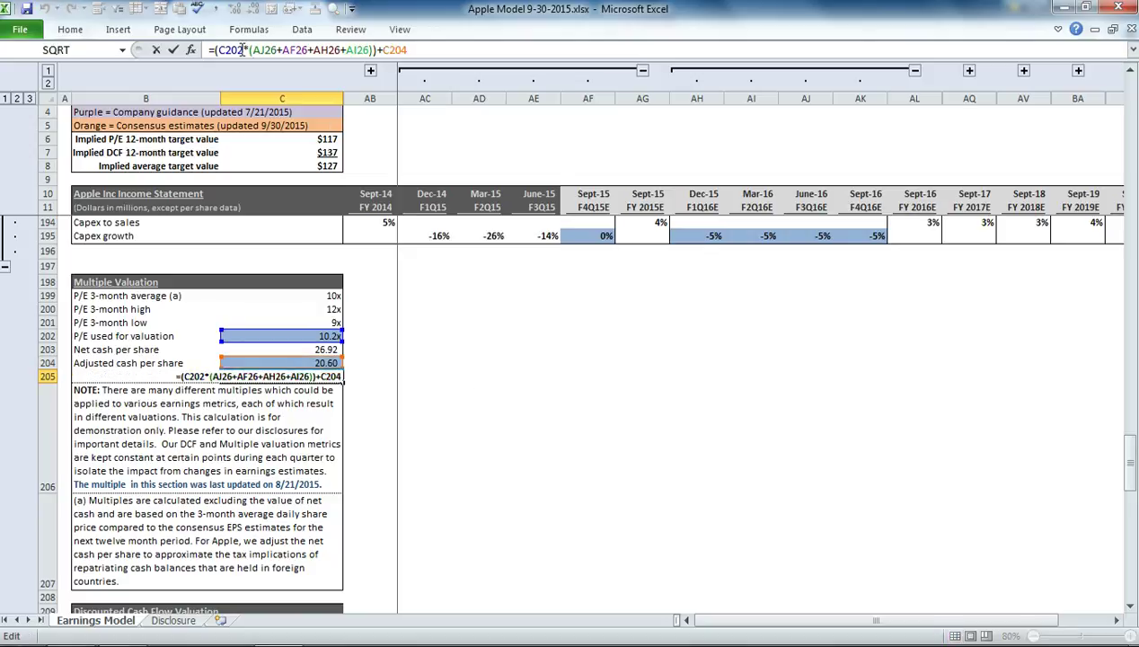
{"action": "left_click_drag", "start_coordinate": [239, 50], "coordinate": [218, 50]}
{"action": "left_click_drag", "start_coordinate": [253, 50], "coordinate": [366, 50]}
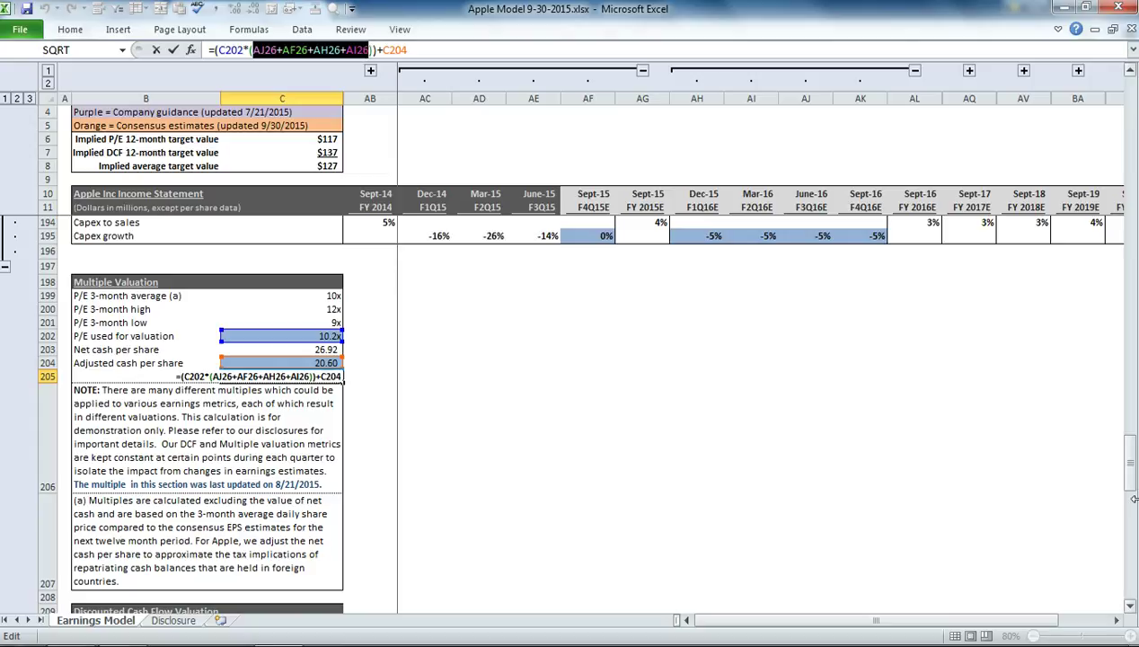
{"action": "left_click_drag", "start_coordinate": [1124, 471], "coordinate": [1123, 440]}
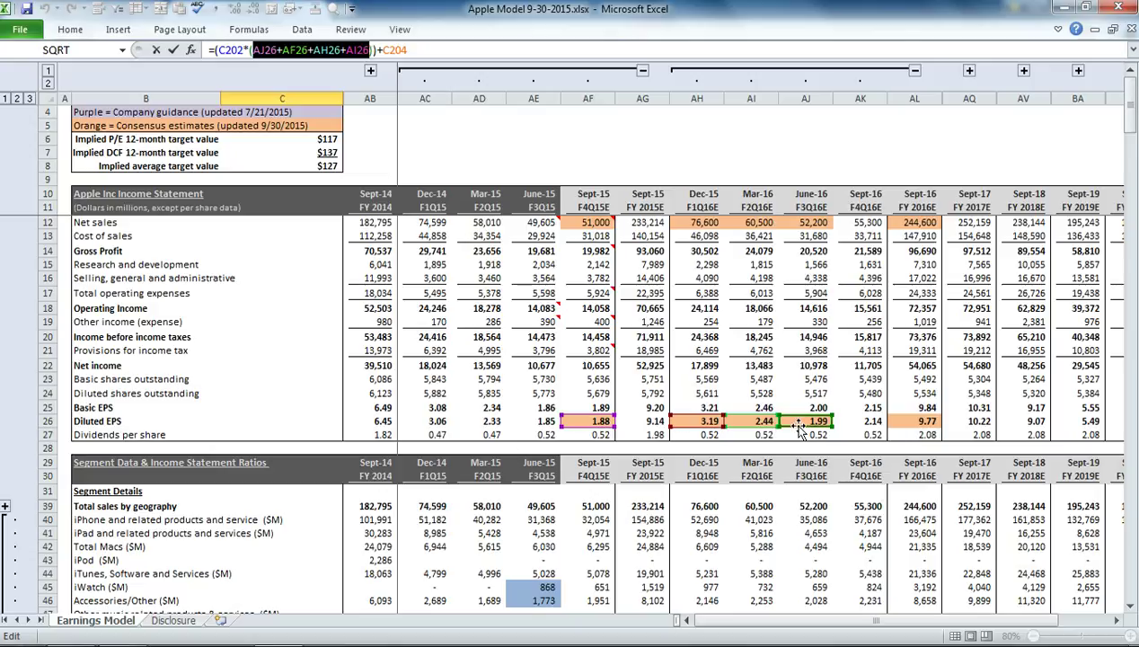
{"action": "key", "text": "Right"}
{"action": "type", "text": ")"}
{"action": "left_click_drag", "start_coordinate": [1124, 104], "coordinate": [1135, 429]}
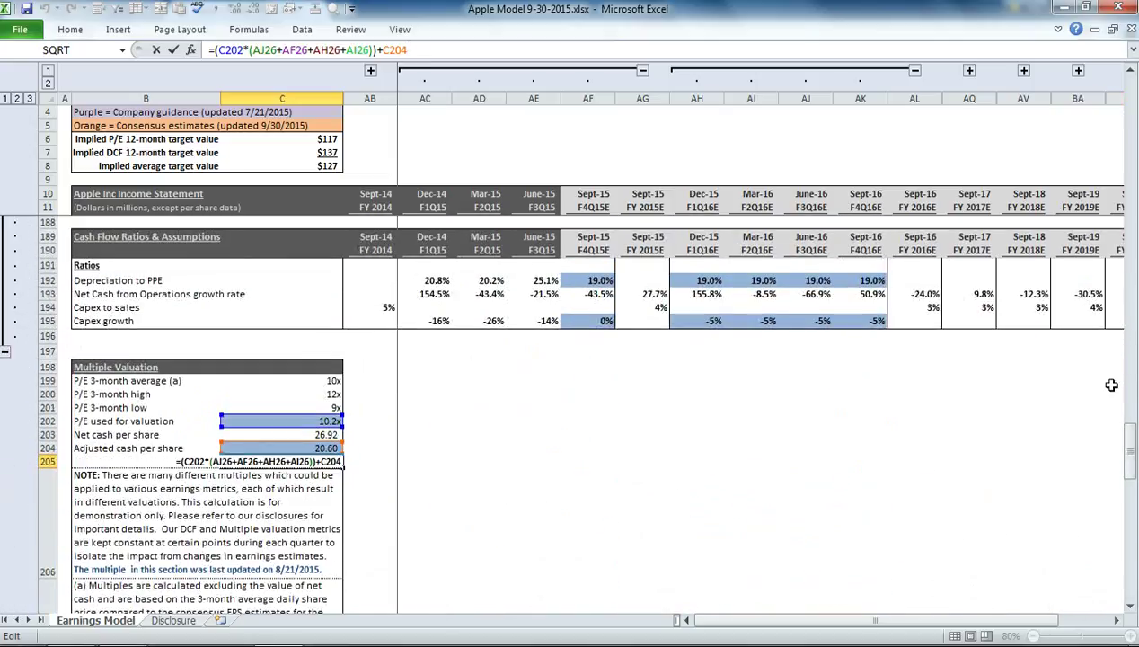
{"action": "key", "text": "Return"}
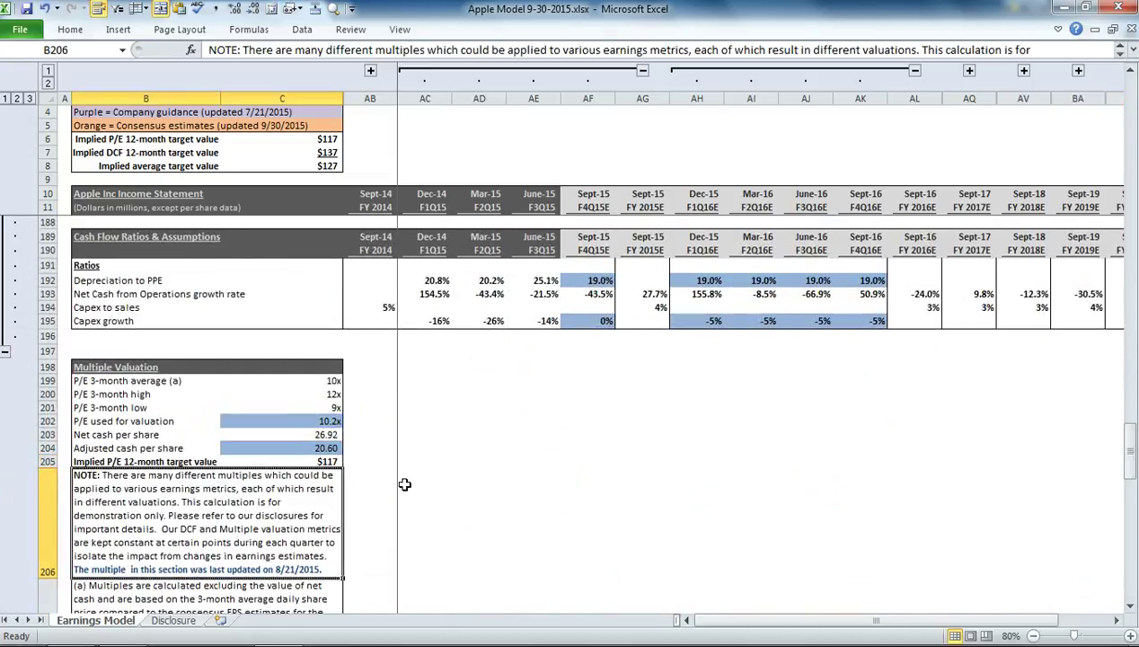
{"action": "left_click", "coordinate": [319, 461]}
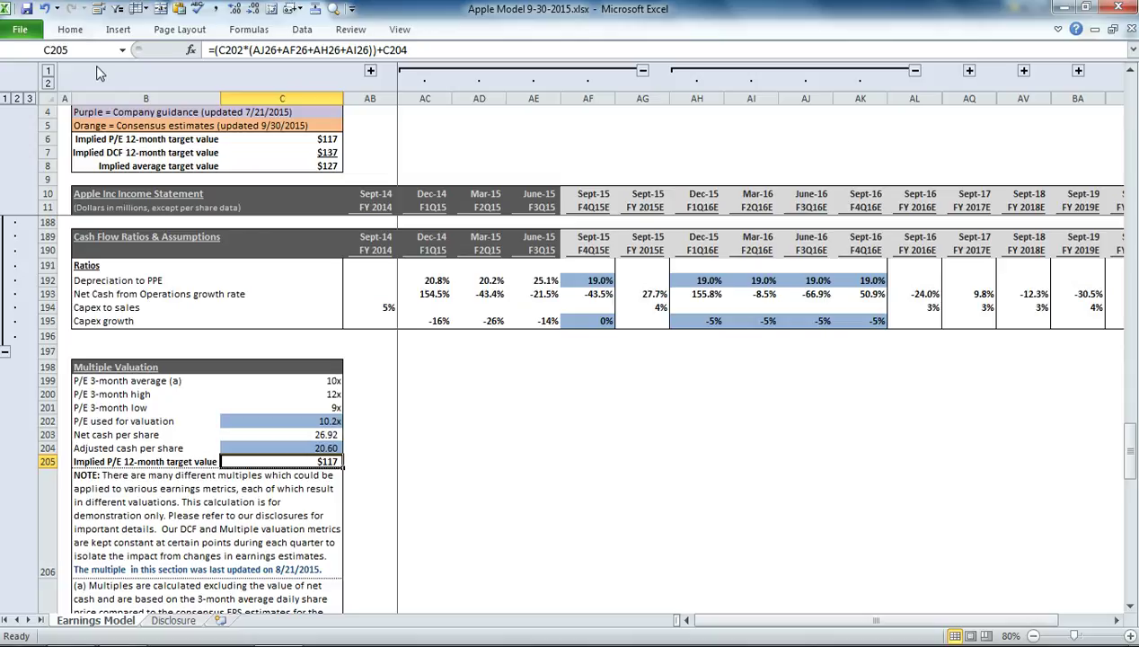
Step: In Chrome's Gutenberg Featured Products page, open the Apple Inc (AAPL) Earnings Model listing at $5.00
{"action": "left_click", "coordinate": [70, 633]}
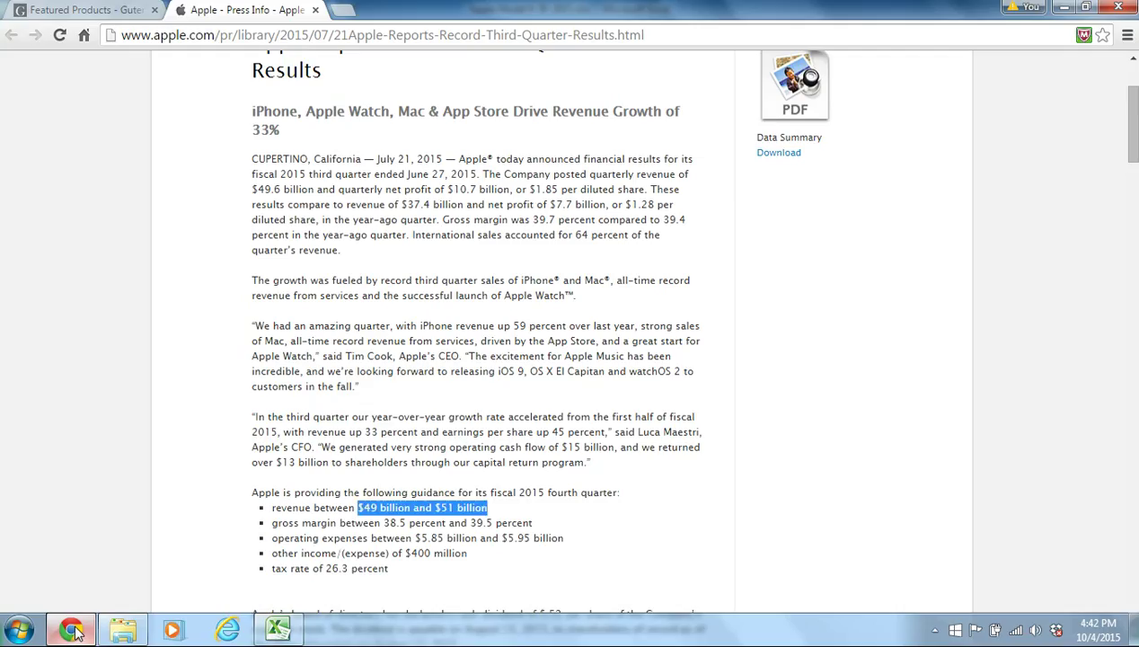
{"action": "left_click", "coordinate": [85, 10]}
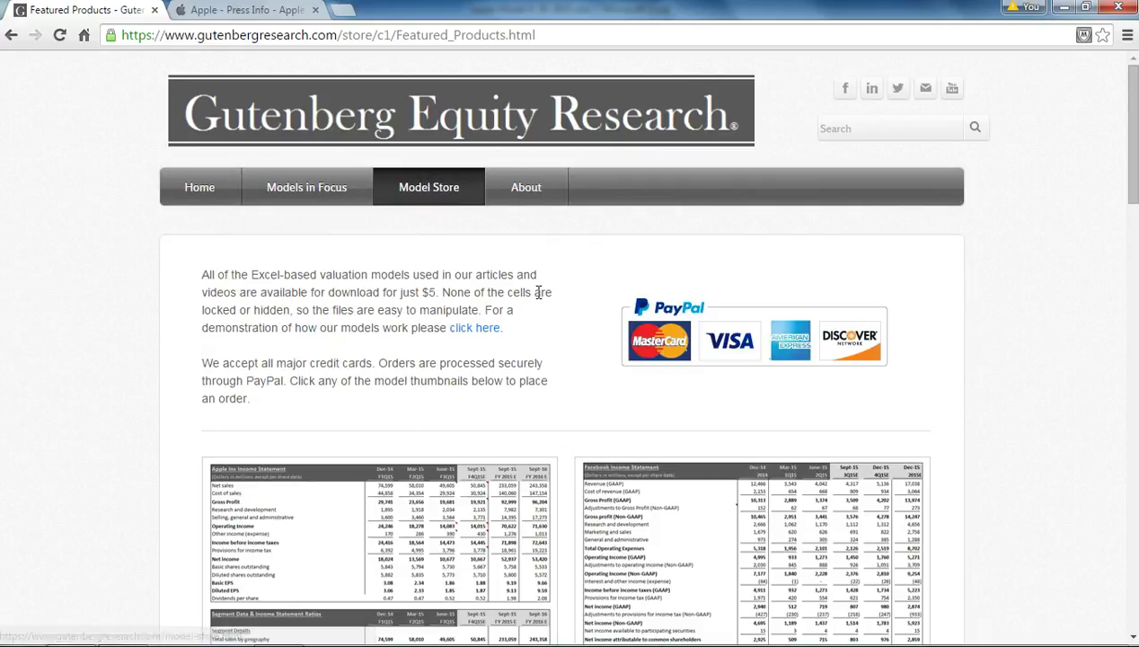
{"action": "scroll", "coordinate": [539, 292], "scroll_direction": "down", "scroll_amount": 5}
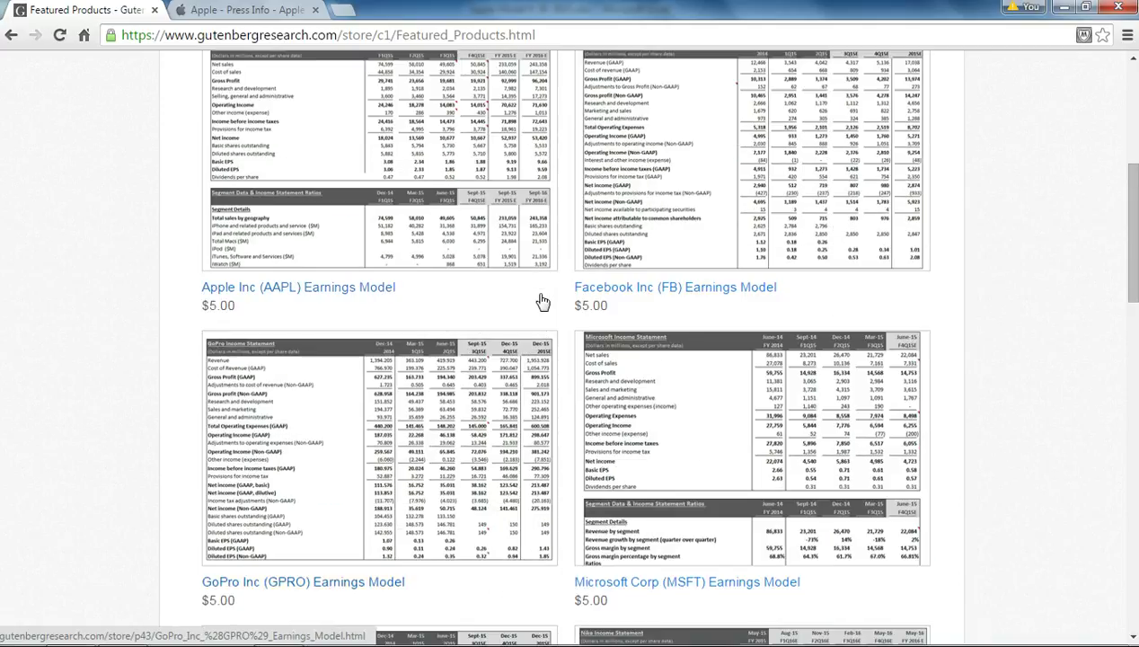
{"action": "scroll", "coordinate": [539, 300], "scroll_direction": "up", "scroll_amount": 1}
{"action": "left_click", "coordinate": [315, 257]}
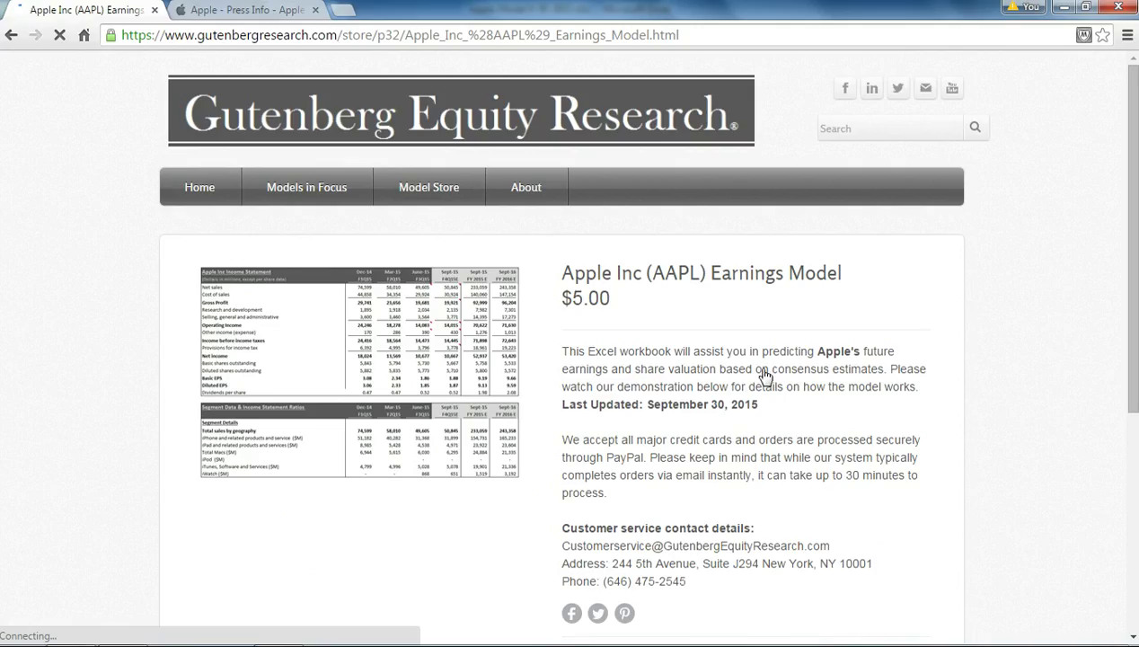
{"action": "scroll", "coordinate": [795, 376], "scroll_direction": "down", "scroll_amount": 2}
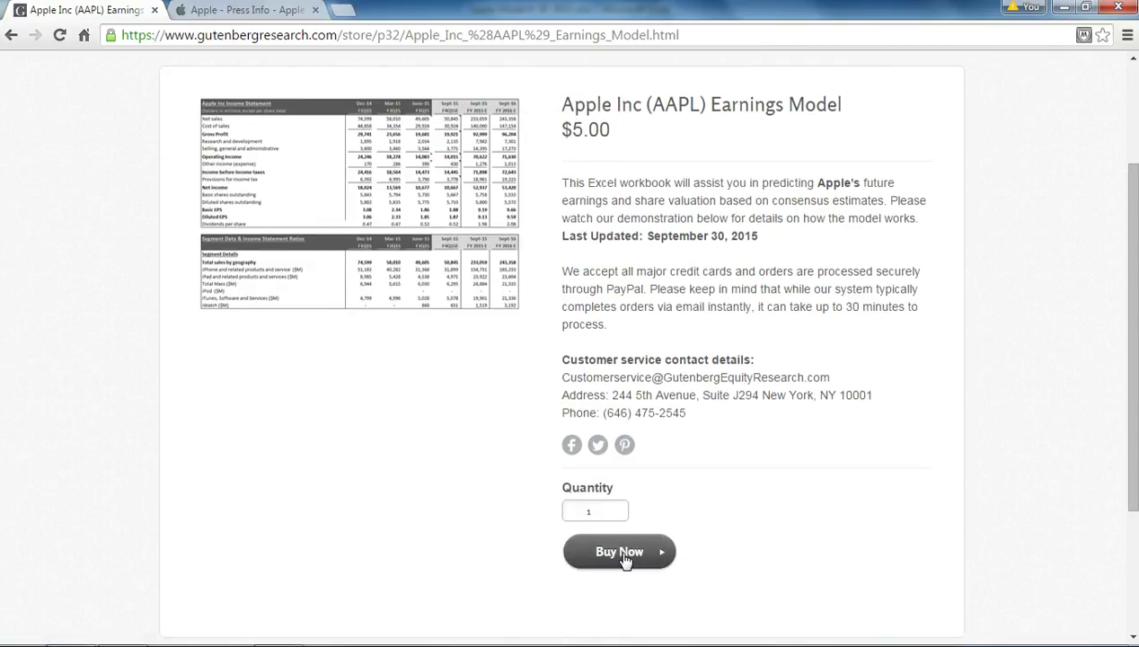
{"action": "scroll", "coordinate": [626, 561], "scroll_direction": "up", "scroll_amount": 2}
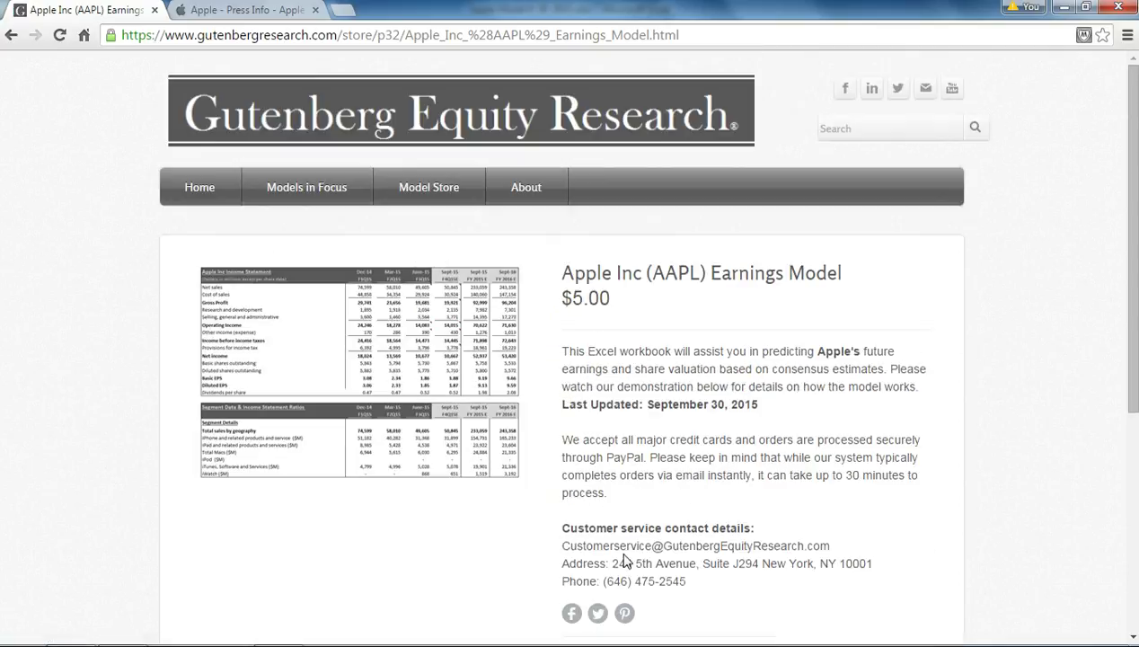